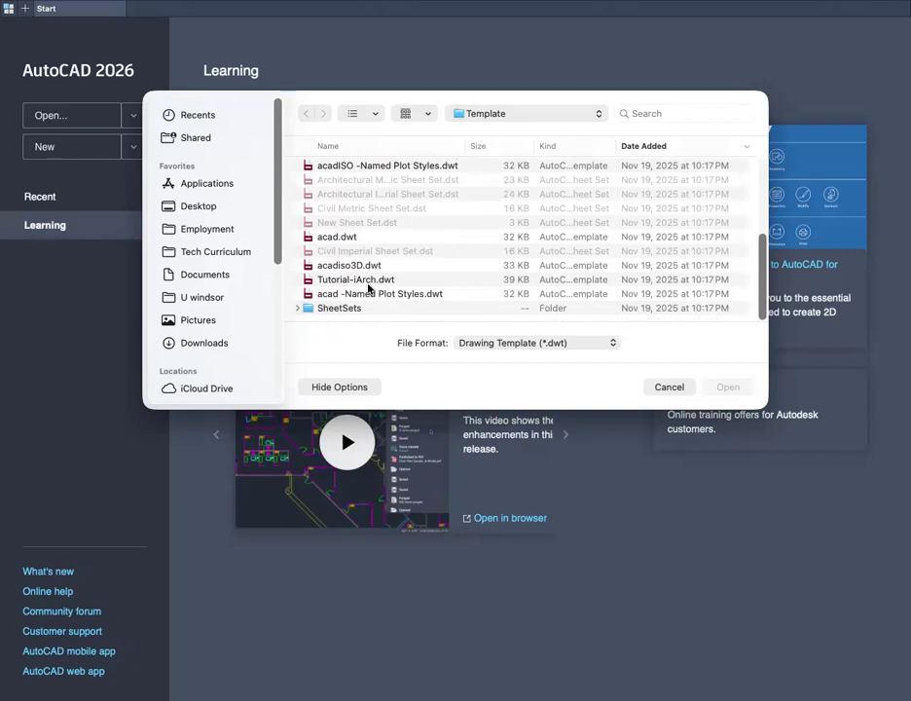
- Create a new drawing from the acadiso3D.dwt template
{"action": "left_click", "coordinate": [346, 268]}
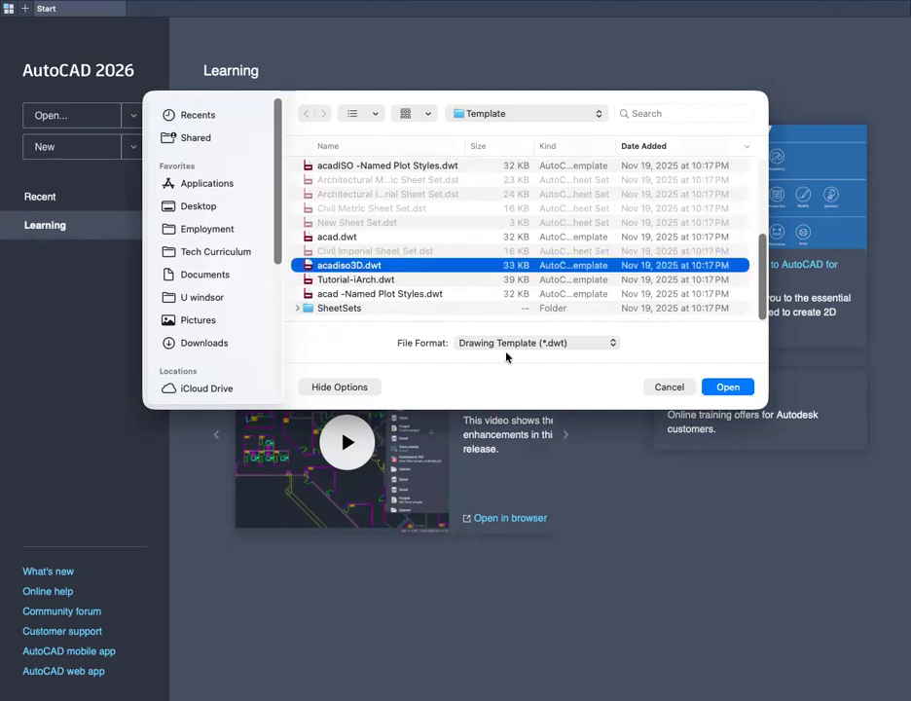
{"action": "left_click", "coordinate": [727, 388]}
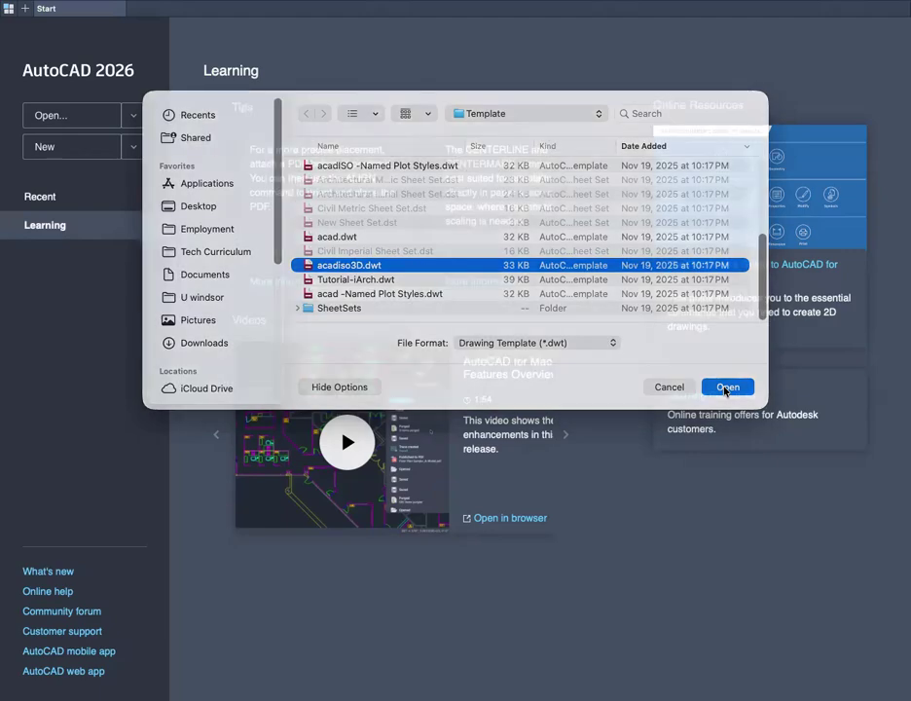
{"action": "scroll", "coordinate": [398, 347], "scroll_direction": "up", "scroll_amount": 10}
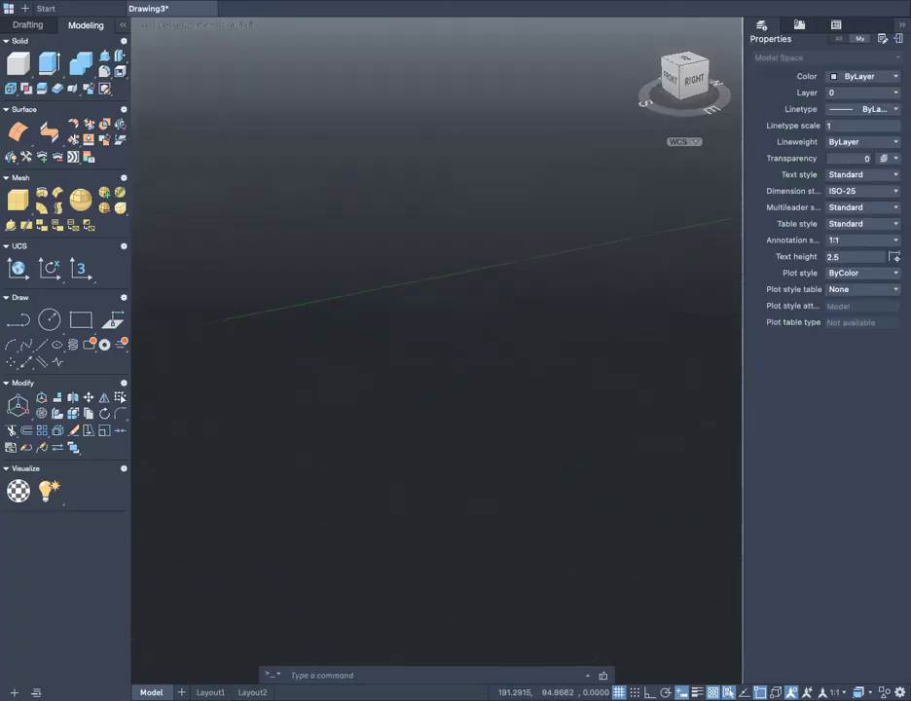
- Create a 50 by 50 planar surface with PLANESURF, from the origin to the corner at 50,50
{"action": "left_click", "coordinate": [639, 28]}
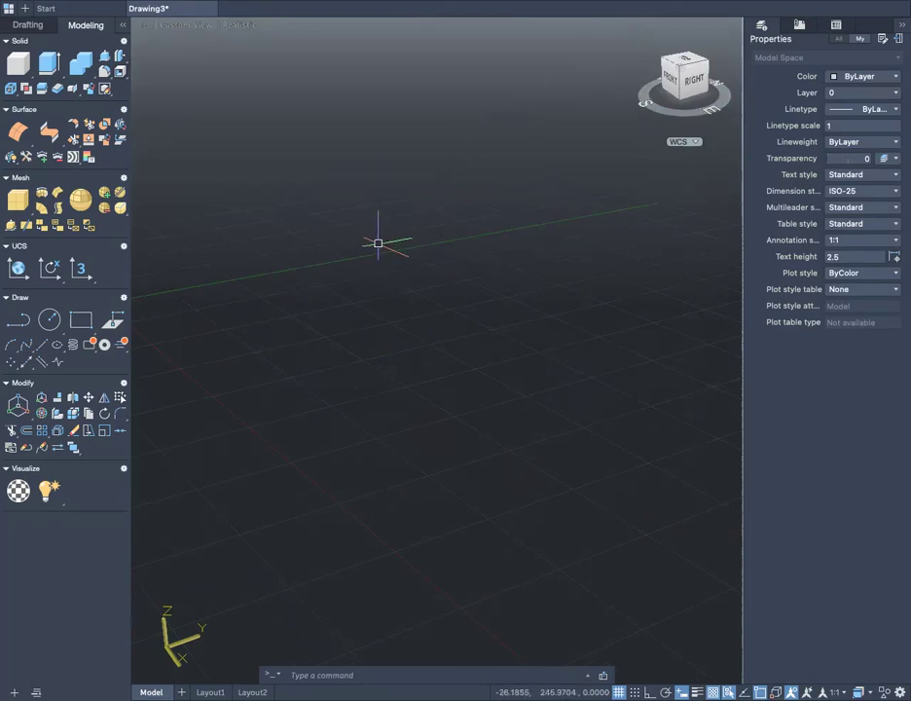
{"action": "middle_click_drag", "start_coordinate": [679, 211], "coordinate": [671, 252]}
{"action": "middle_click_drag", "start_coordinate": [291, 370], "coordinate": [519, 452]}
{"action": "middle_click_drag", "start_coordinate": [572, 441], "coordinate": [508, 427]}
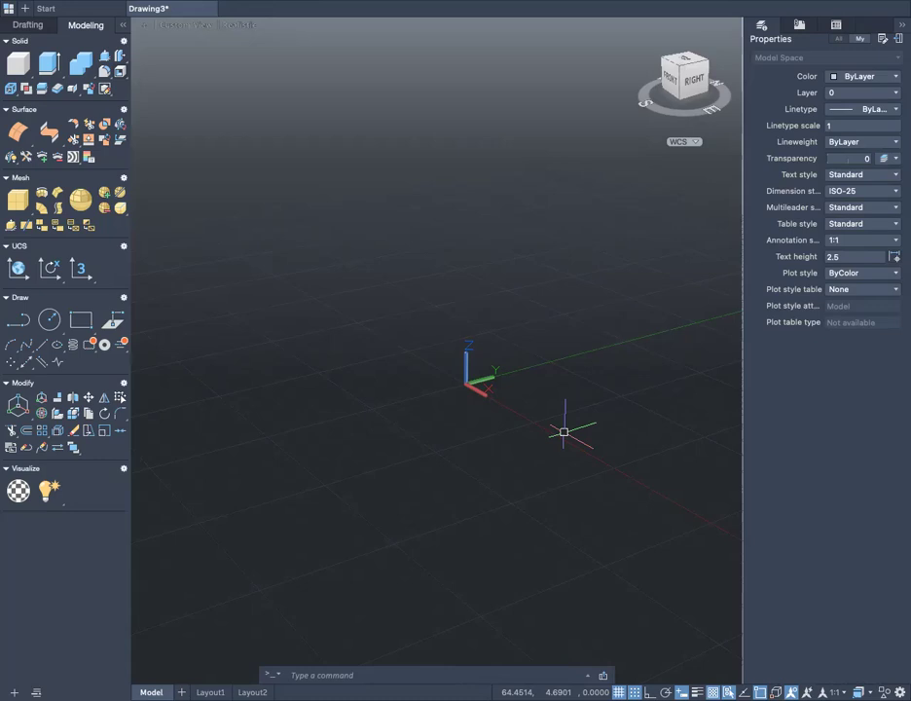
{"action": "type", "text": "plane"}
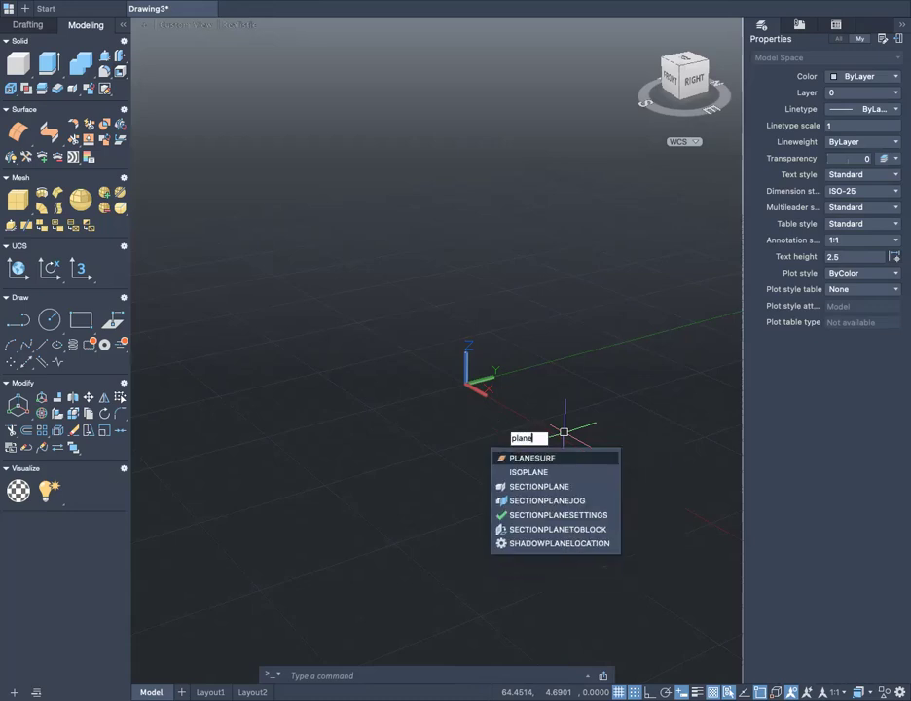
{"action": "type", "text": "surf"}
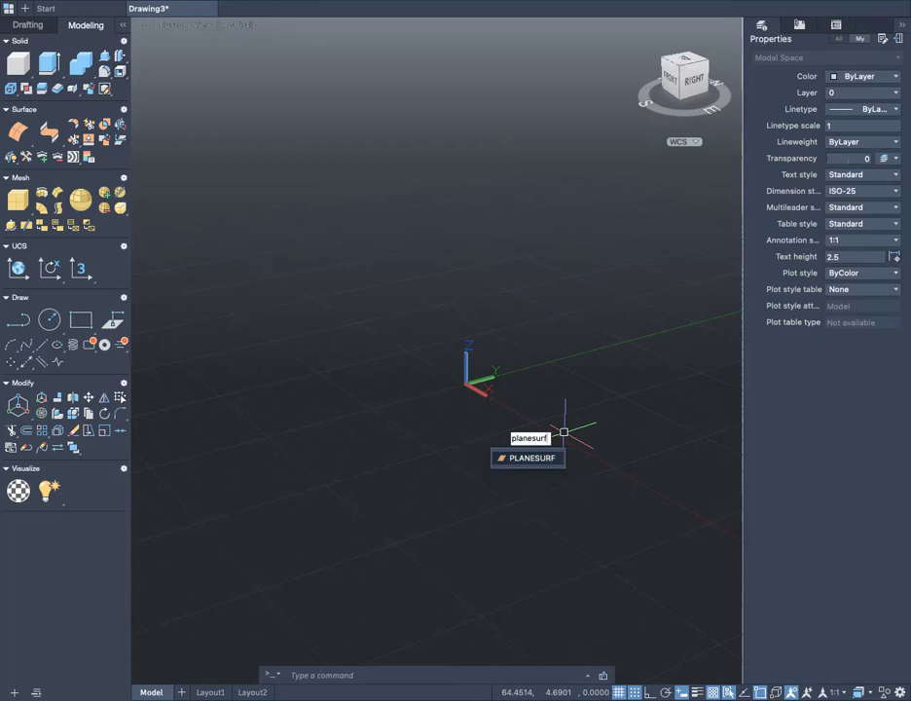
{"action": "key", "text": "Return"}
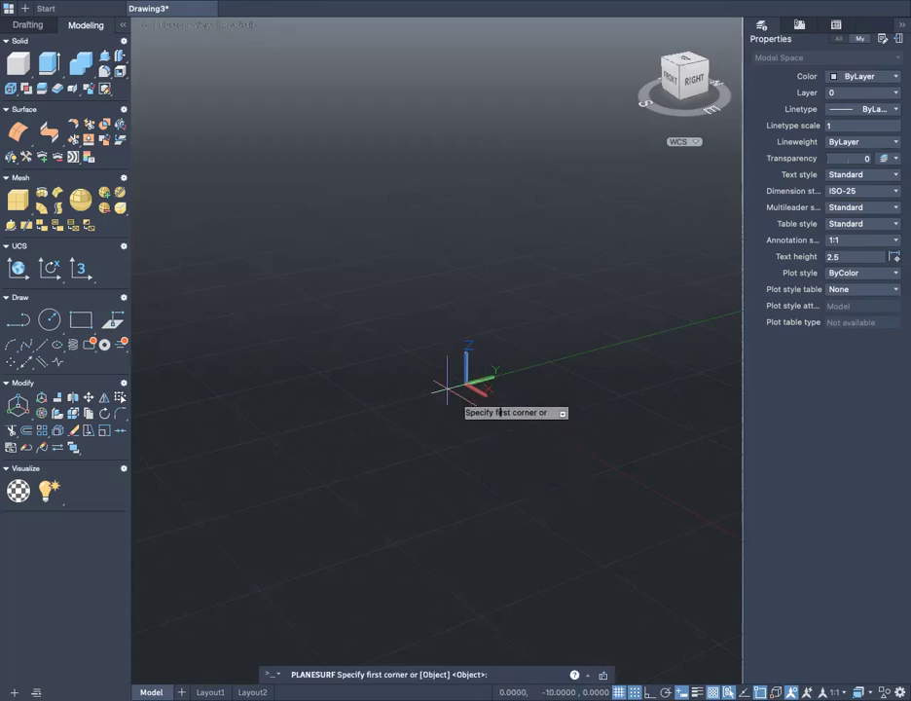
{"action": "left_click", "coordinate": [470, 386]}
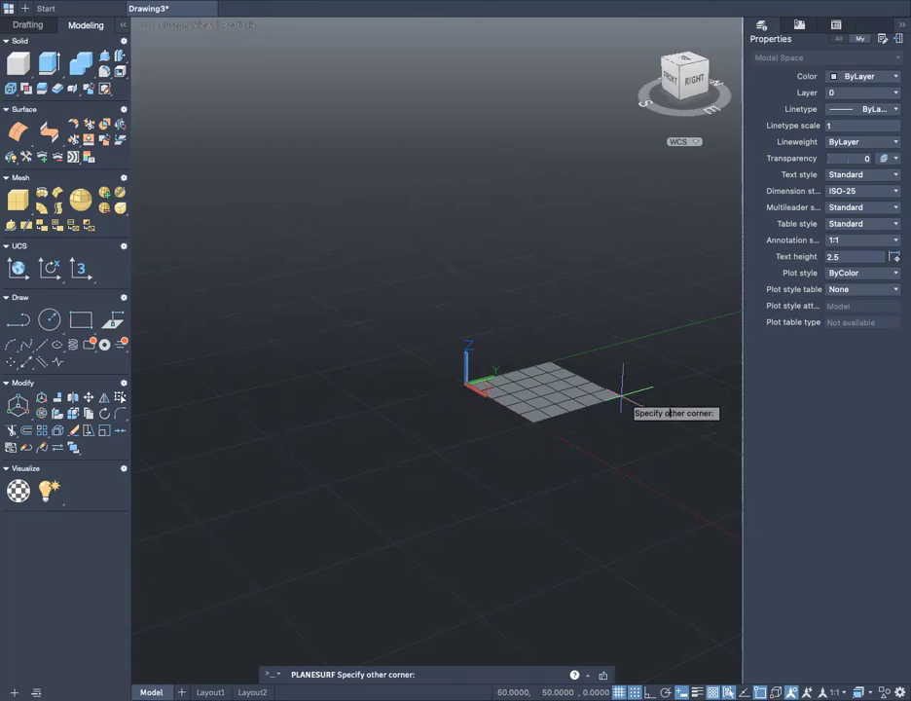
{"action": "scroll", "coordinate": [628, 400], "scroll_direction": "down", "scroll_amount": 3}
{"action": "scroll", "coordinate": [631, 404], "scroll_direction": "up", "scroll_amount": 1}
{"action": "middle_click_drag", "start_coordinate": [635, 419], "coordinate": [389, 428]}
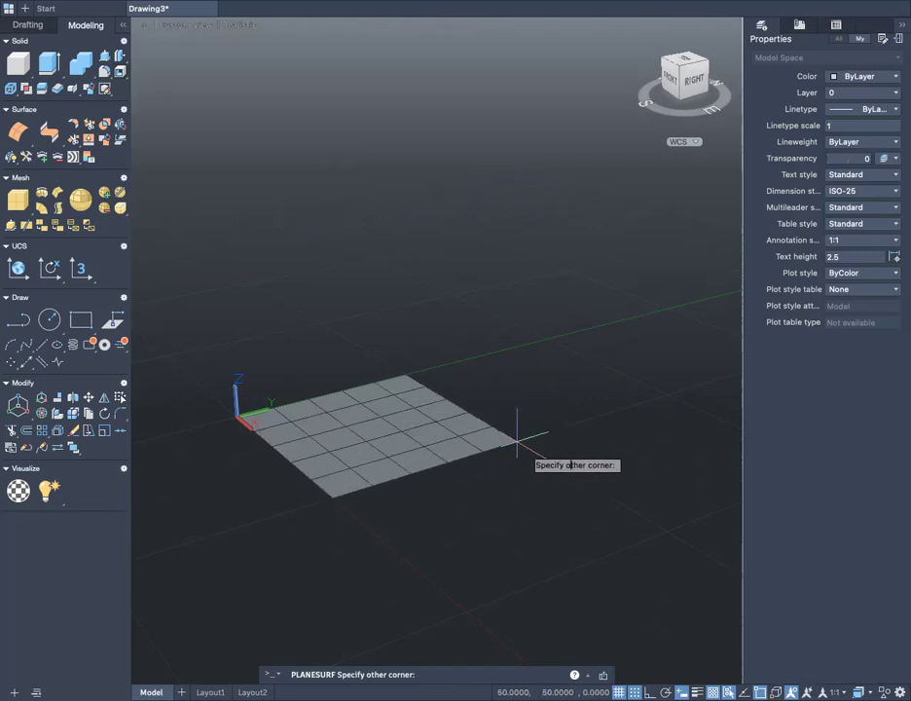
{"action": "left_click", "coordinate": [517, 442]}
- Convert the square planar surface to a NURBS surface with CONVTONURBS
{"action": "scroll", "coordinate": [362, 510], "scroll_direction": "up", "scroll_amount": 5}
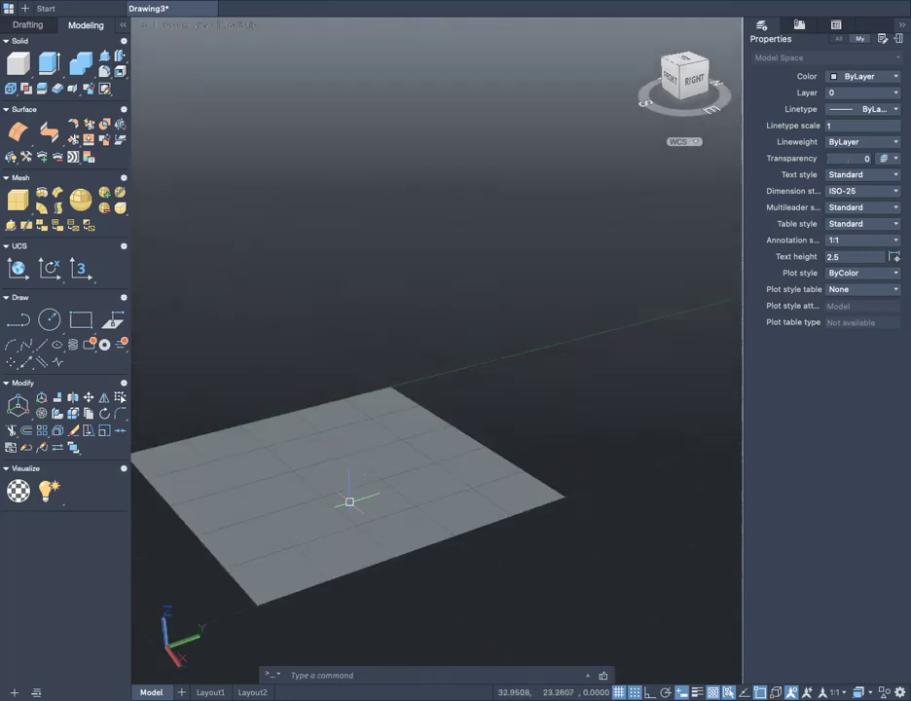
{"action": "middle_click_drag", "start_coordinate": [350, 503], "coordinate": [494, 455]}
{"action": "scroll", "coordinate": [469, 471], "scroll_direction": "up", "scroll_amount": 3}
{"action": "mouse_move", "coordinate": [434, 508]}
{"action": "middle_mouse_down"}
{"action": "mouse_move", "coordinate": [428, 439]}
{"action": "mouse_move", "coordinate": [436, 494]}
{"action": "middle_mouse_up"}
{"action": "scroll", "coordinate": [416, 505], "scroll_direction": "up", "scroll_amount": 4}
{"action": "scroll", "coordinate": [418, 499], "scroll_direction": "down", "scroll_amount": 5}
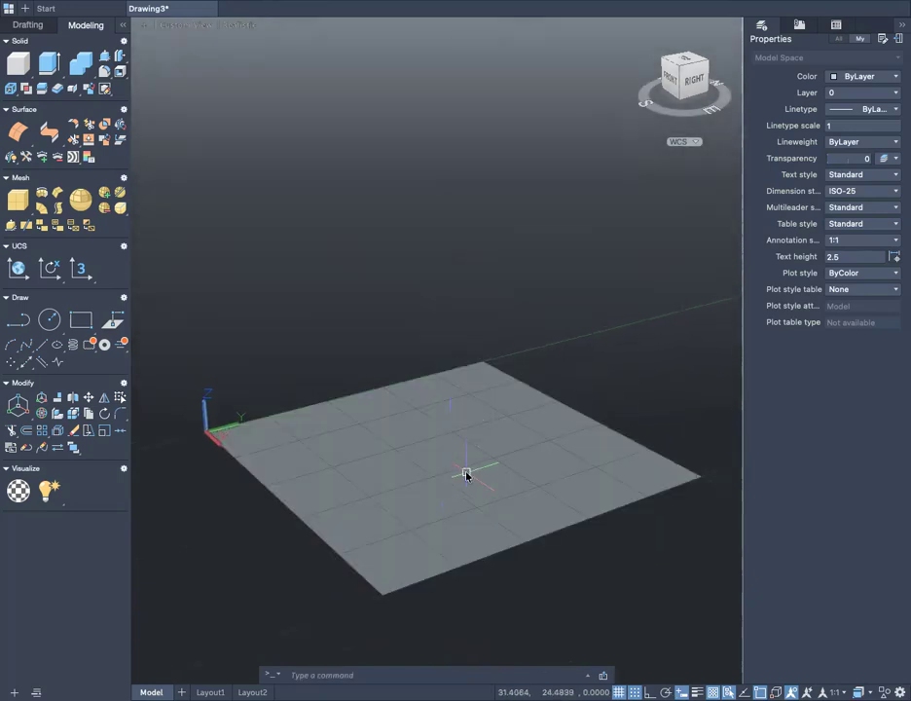
{"action": "type", "text": "co"}
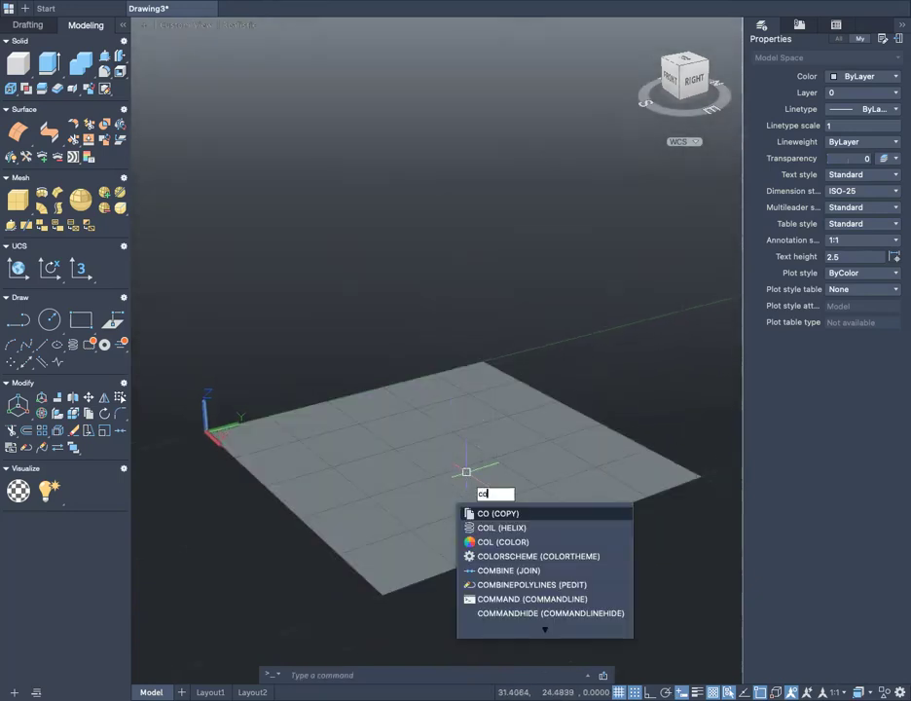
{"action": "type", "text": "nv"}
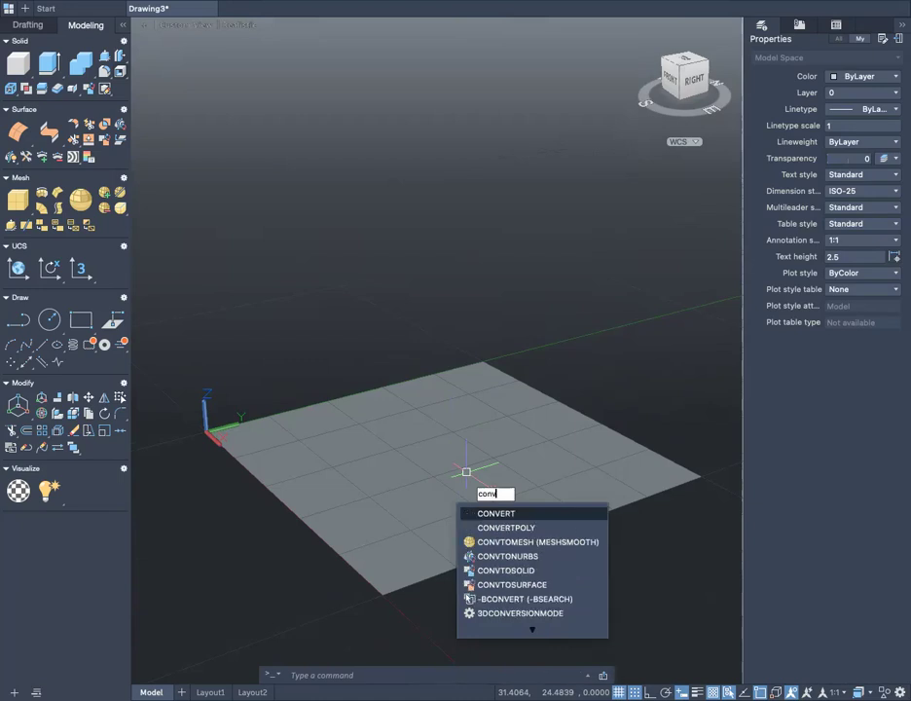
{"action": "key", "text": "Down"}
{"action": "key", "text": "Down"}
{"action": "key", "text": "Down"}
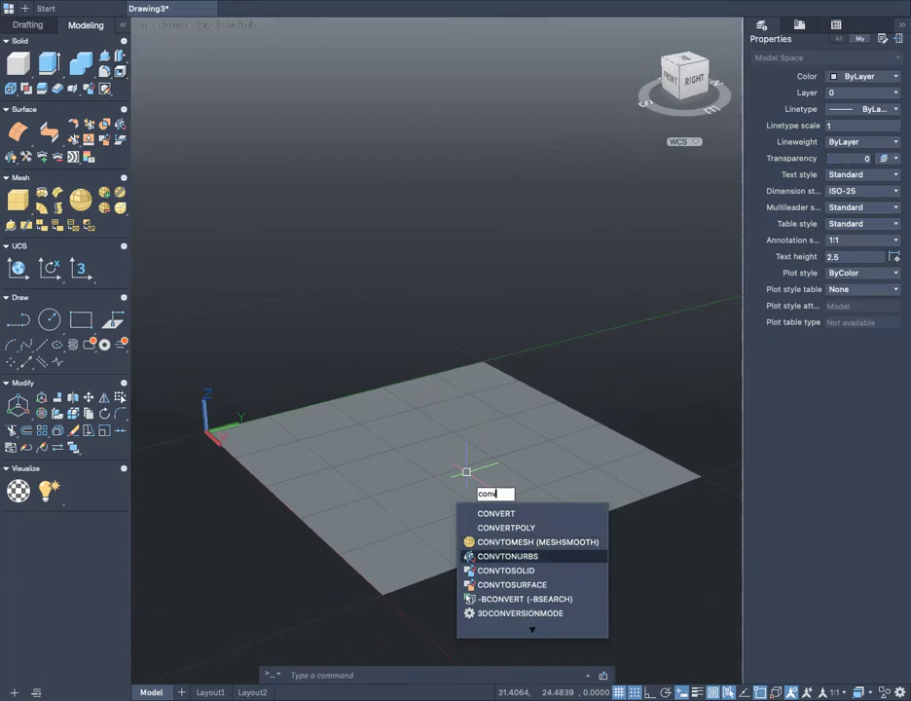
{"action": "key", "text": "Up"}
{"action": "key", "text": "Down"}
{"action": "key", "text": "Return"}
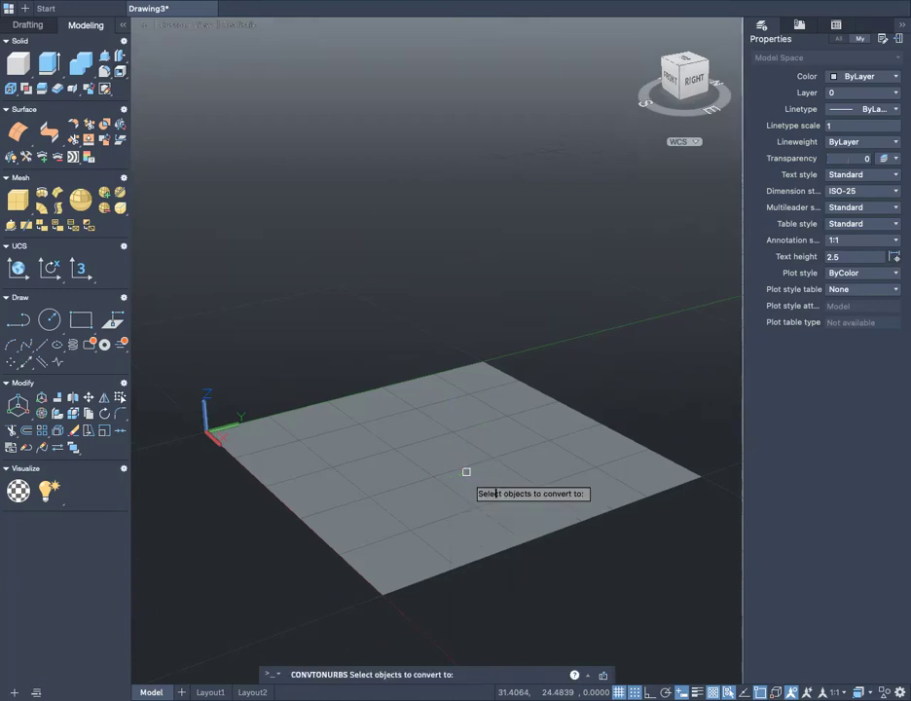
{"action": "left_click", "coordinate": [404, 482]}
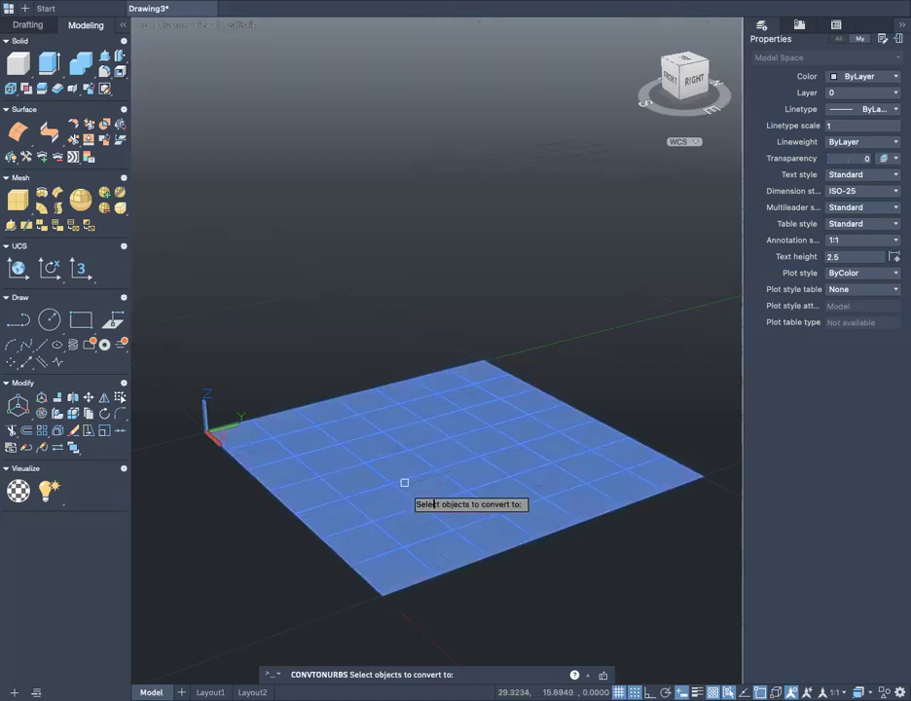
{"action": "key", "text": "Return"}
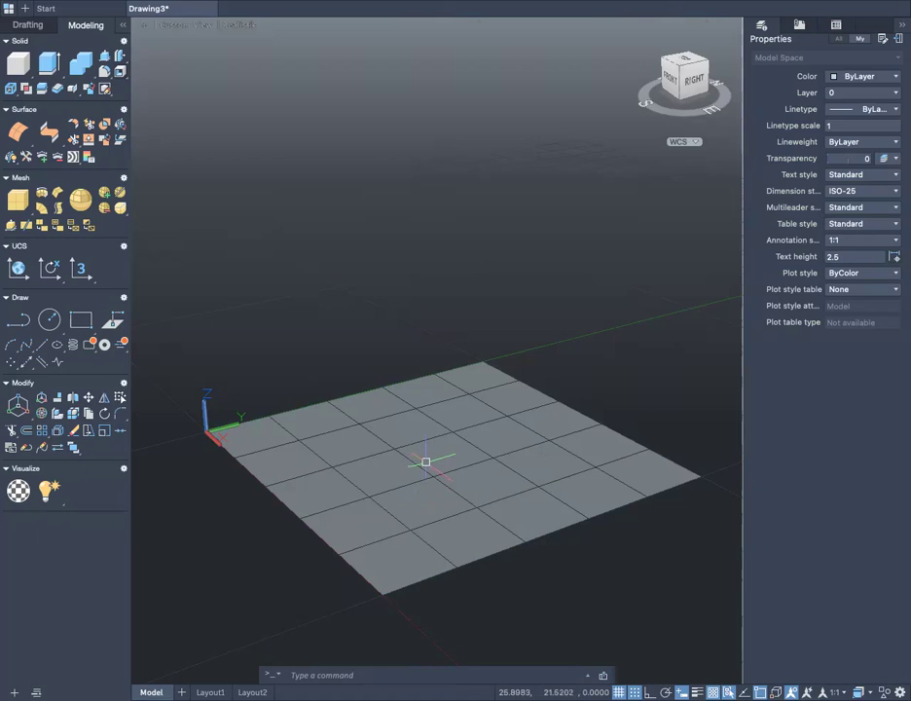
- Repeat the CONVTONURBS conversion on the same square surface
{"action": "type", "text": "l"}
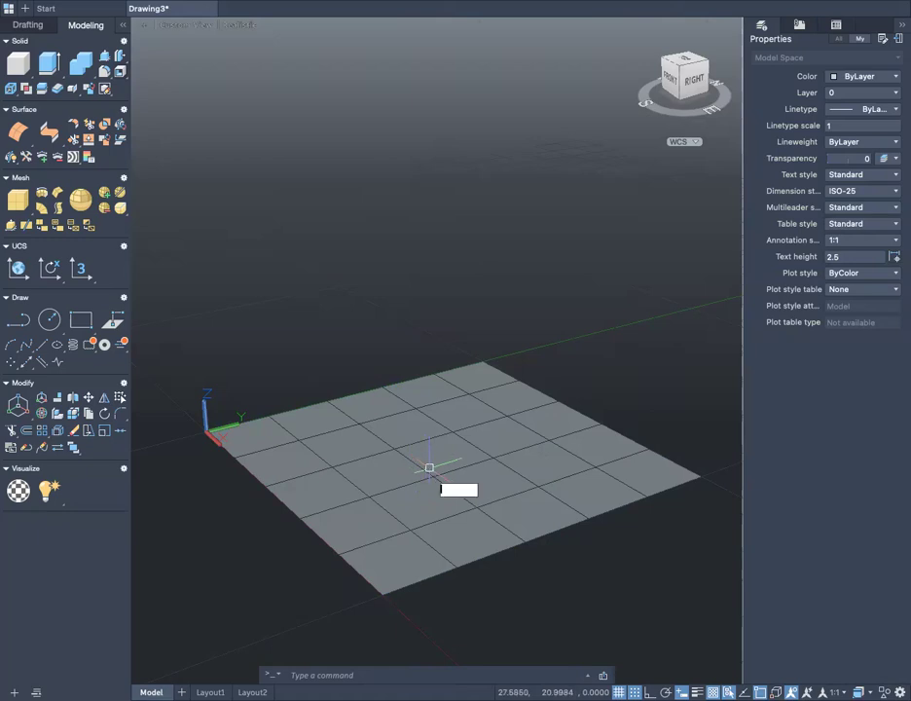
{"action": "key", "text": "Escape"}
{"action": "key", "text": "Return"}
{"action": "left_click", "coordinate": [480, 468]}
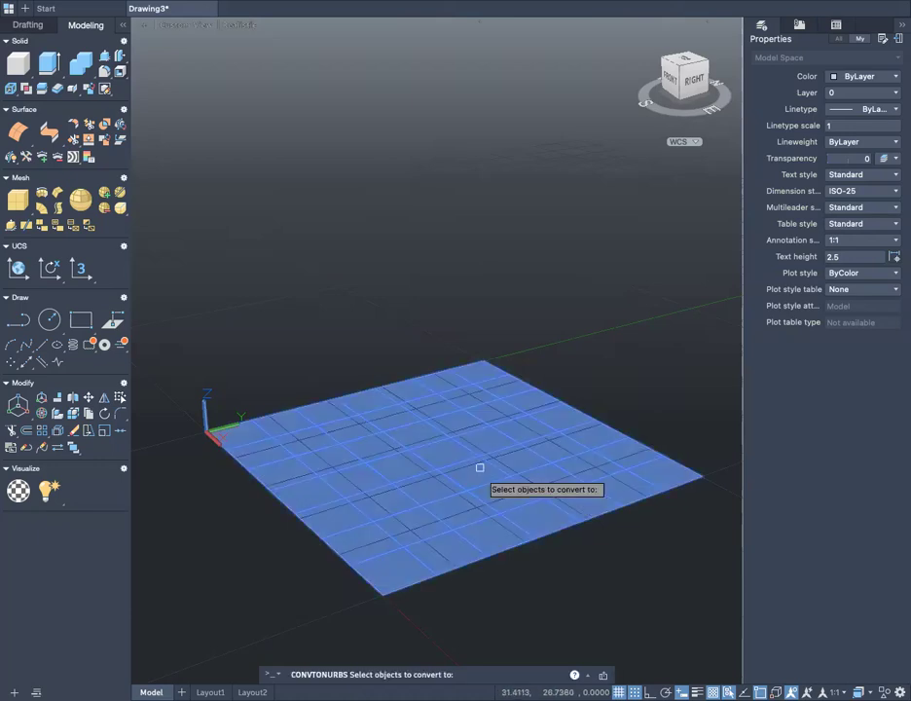
{"action": "key", "text": "Return"}
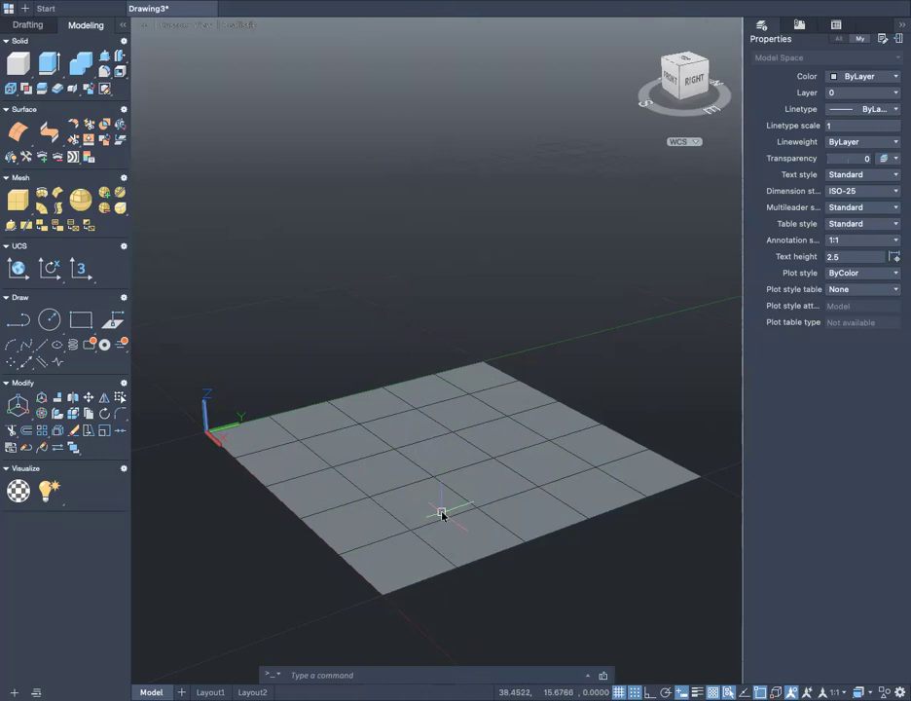
- Rebuild the NURBS surface with 5 control vertices in both the U and V directions
{"action": "type", "text": "rebi"}
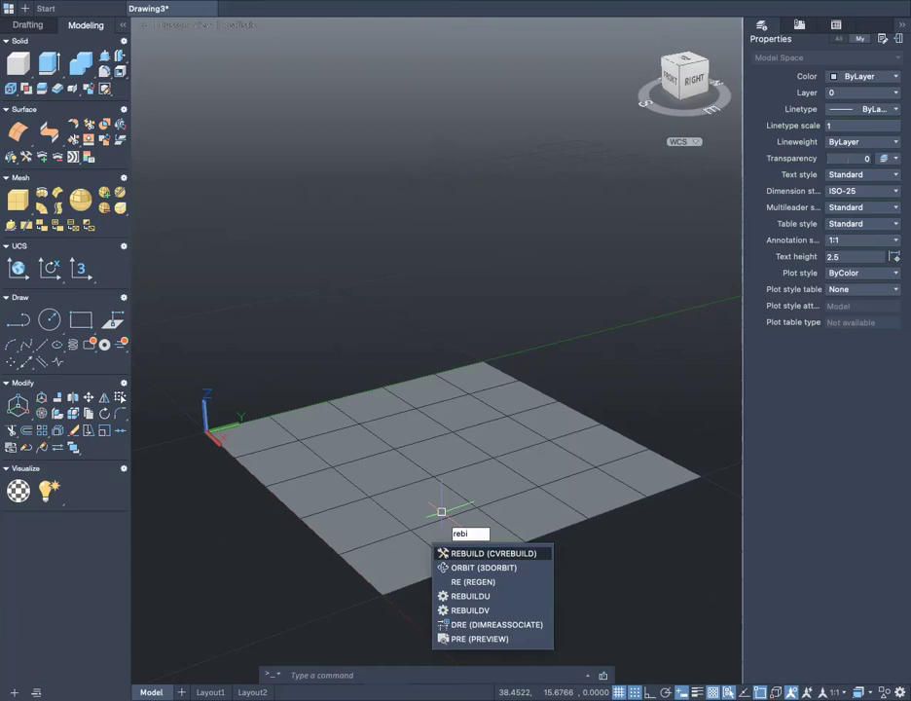
{"action": "key", "text": "Return"}
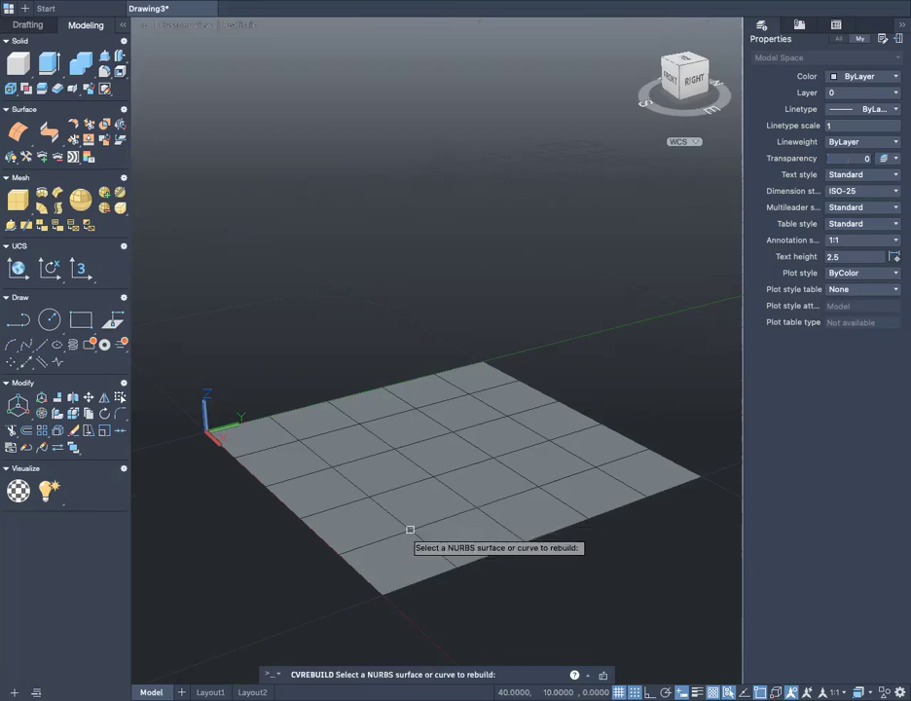
{"action": "left_click", "coordinate": [369, 496]}
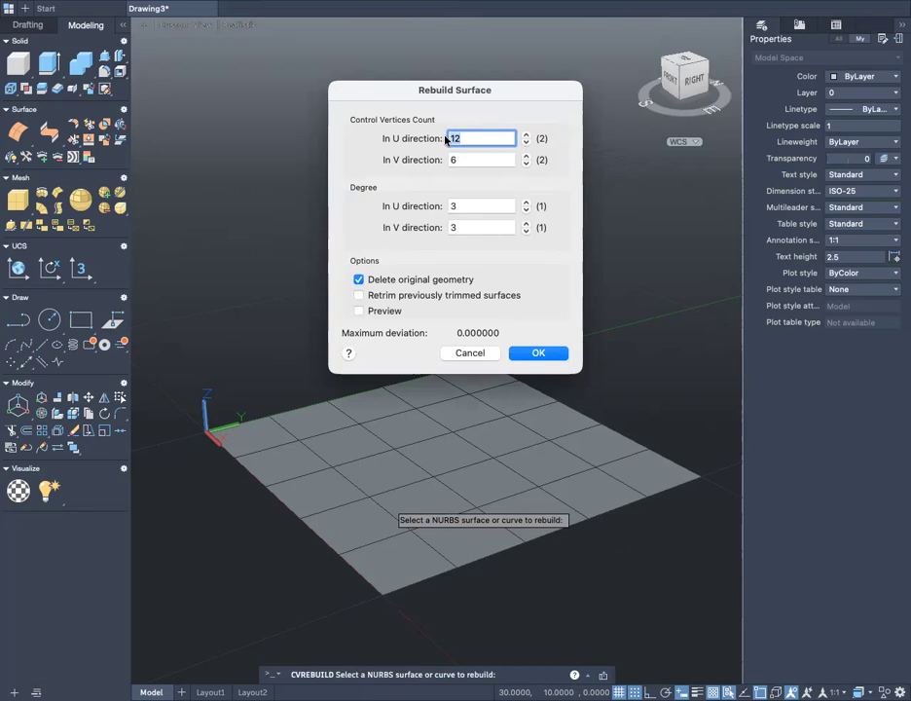
{"action": "type", "text": "5"}
{"action": "key", "text": "Tab"}
{"action": "type", "text": "5"}
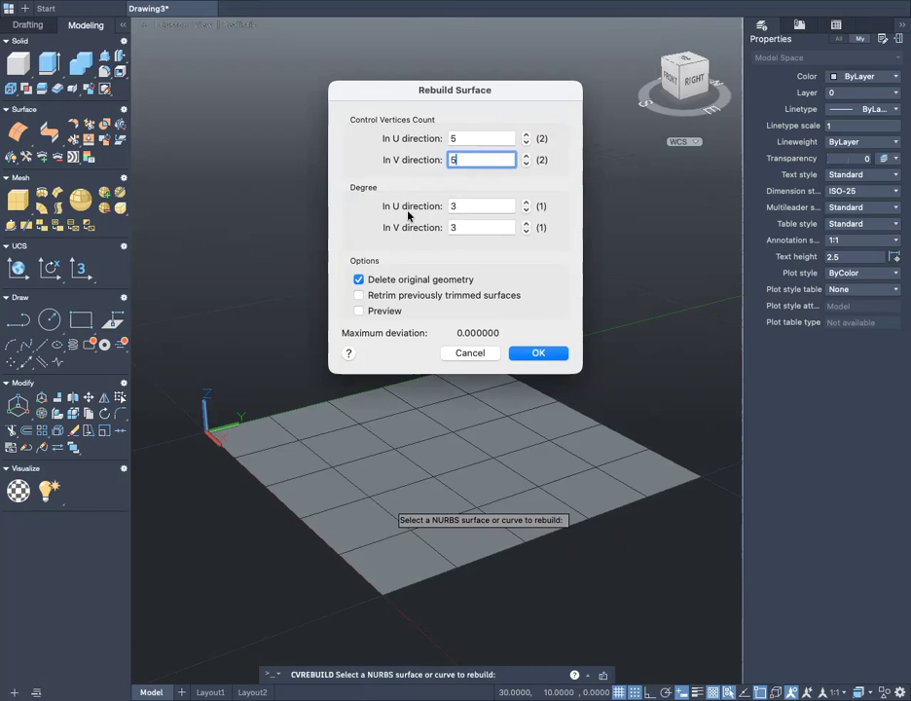
{"action": "left_click", "coordinate": [527, 355]}
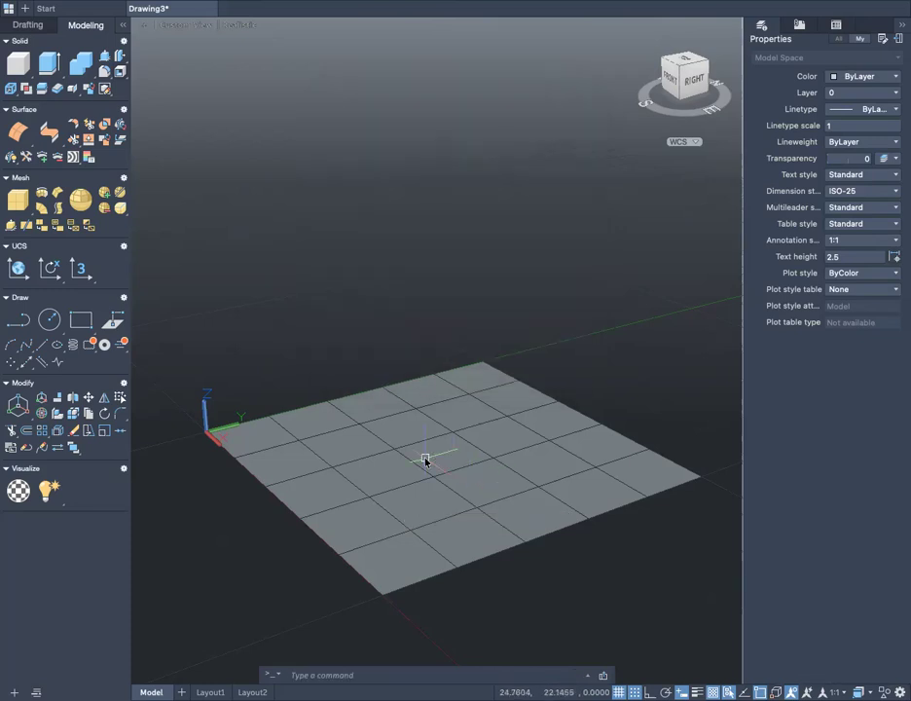
- Display the control vertices of the rebuilt NURBS surface with CVSHOW
{"action": "mouse_move", "coordinate": [425, 461]}
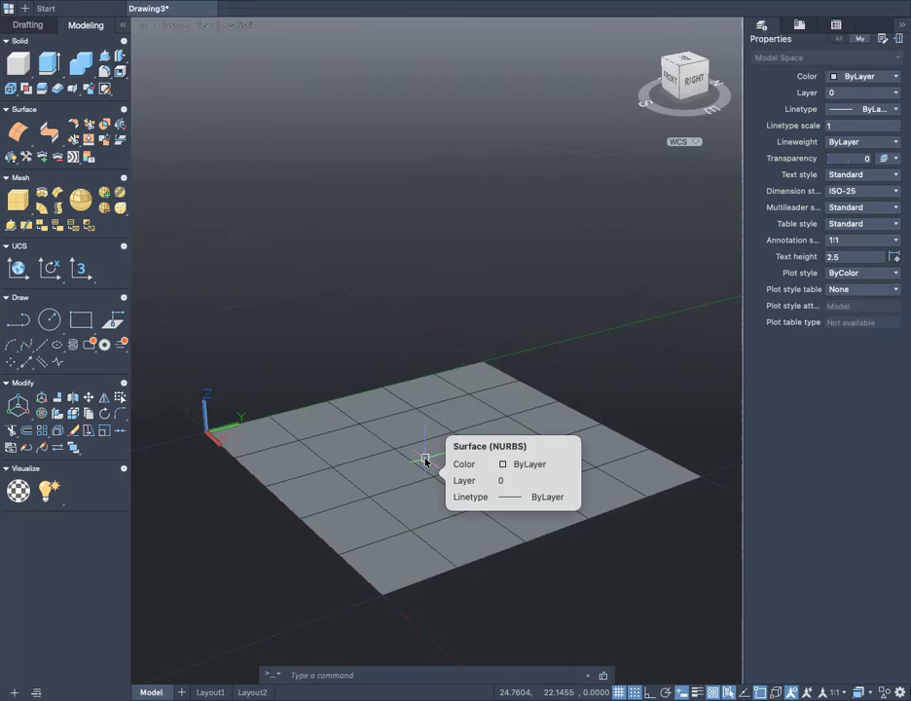
{"action": "type", "text": "cvsh"}
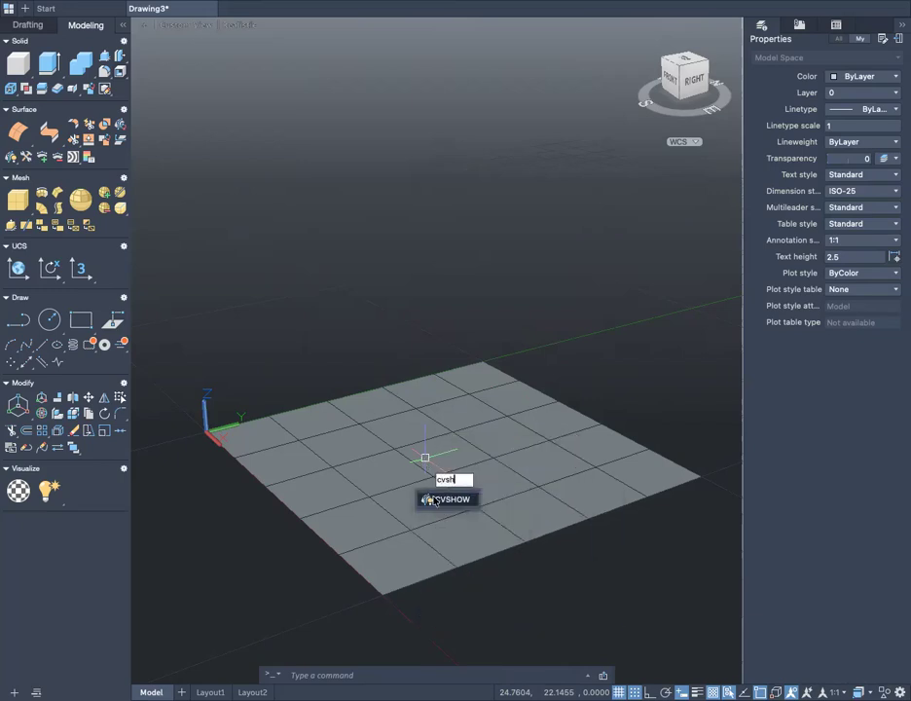
{"action": "key", "text": "Return"}
{"action": "left_click", "coordinate": [470, 506]}
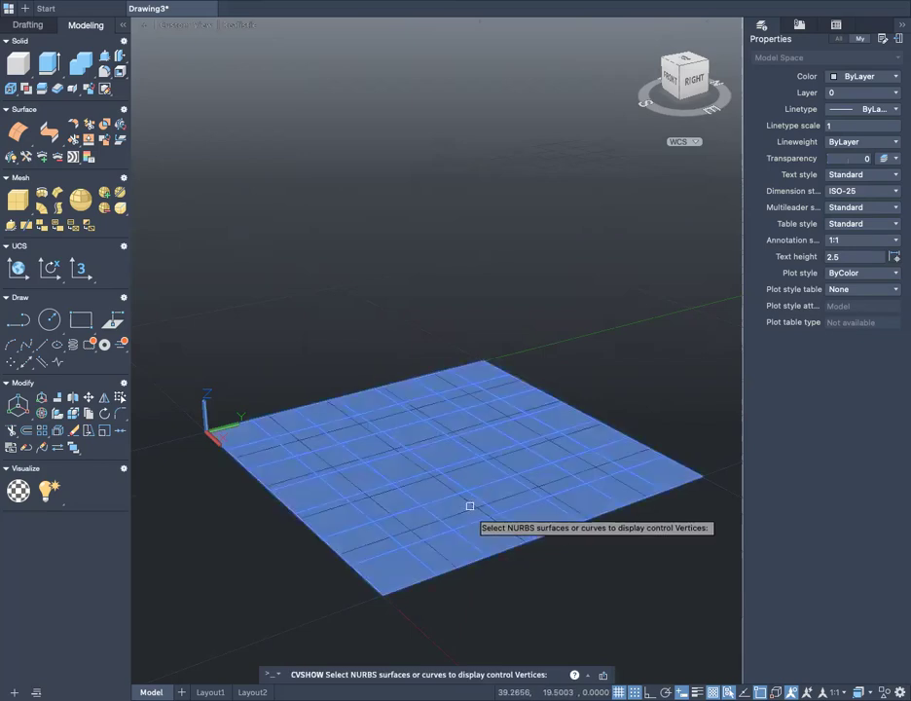
{"action": "key", "text": "Return"}
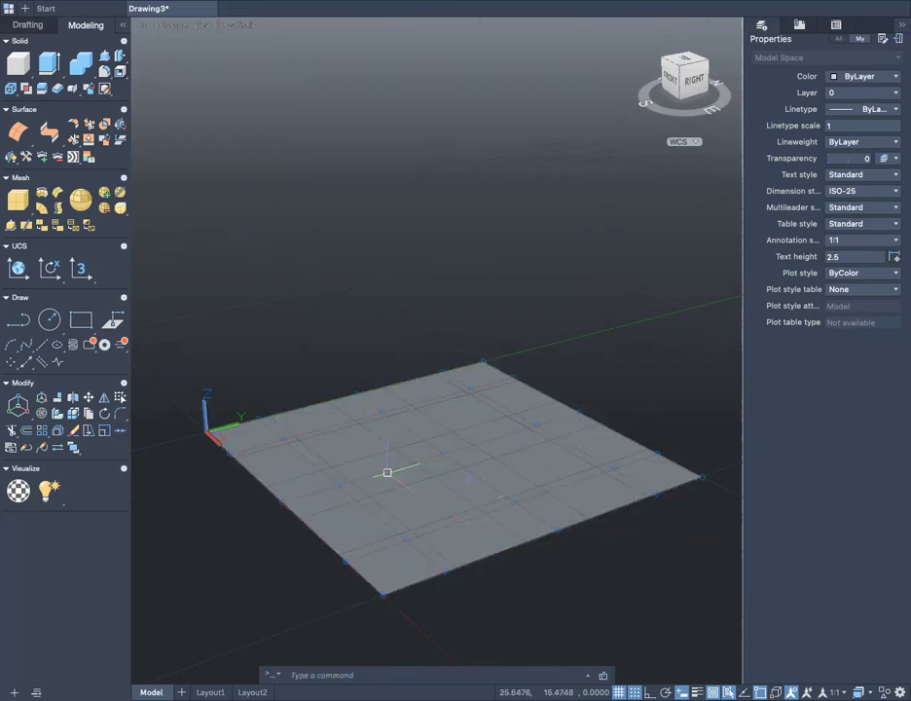
- Switch the viewport's visual style from Realistic to Wireframe
{"action": "scroll", "coordinate": [383, 532], "scroll_direction": "up", "scroll_amount": 2}
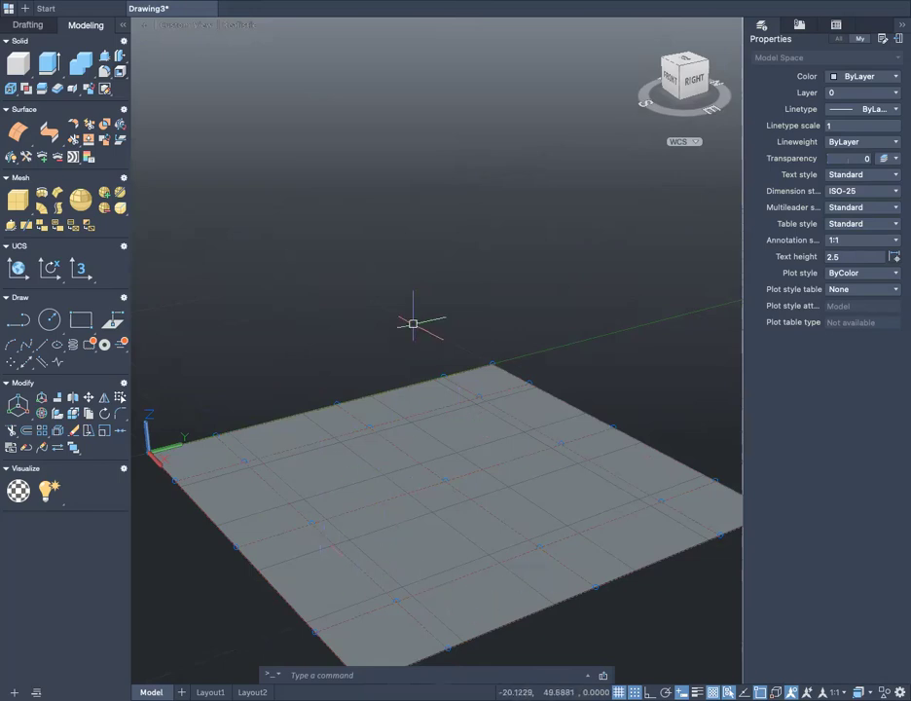
{"action": "left_click", "coordinate": [234, 26]}
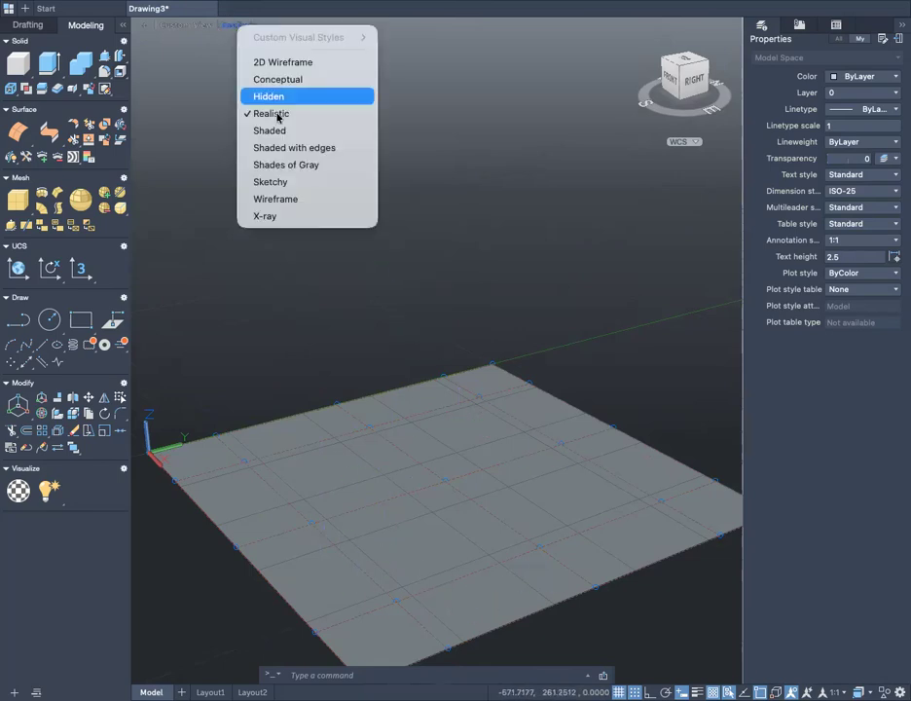
{"action": "left_click", "coordinate": [293, 200]}
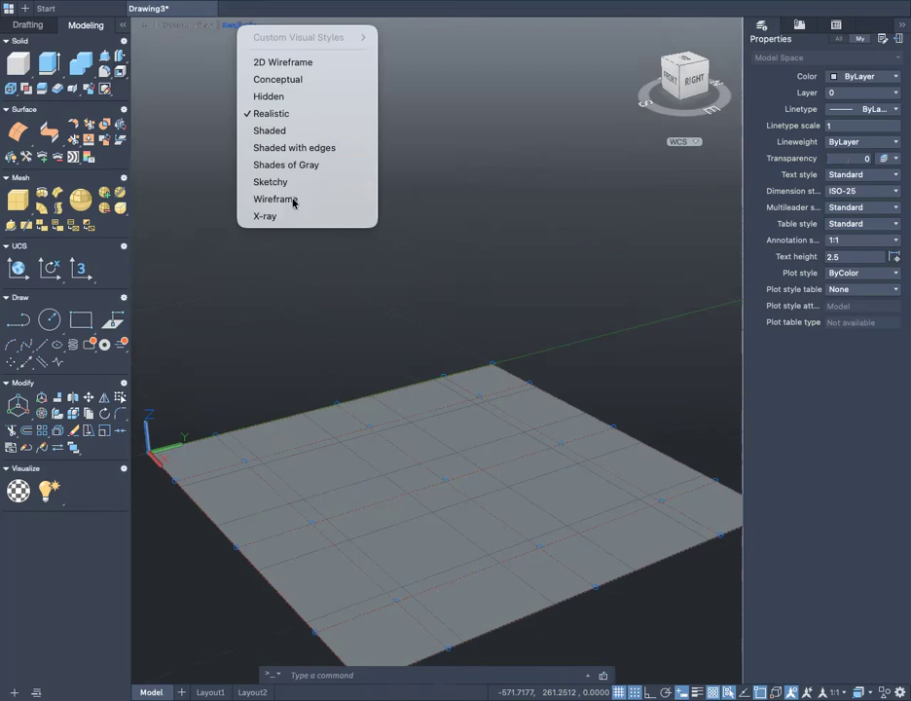
{"action": "scroll", "coordinate": [352, 363], "scroll_direction": "down", "scroll_amount": 3}
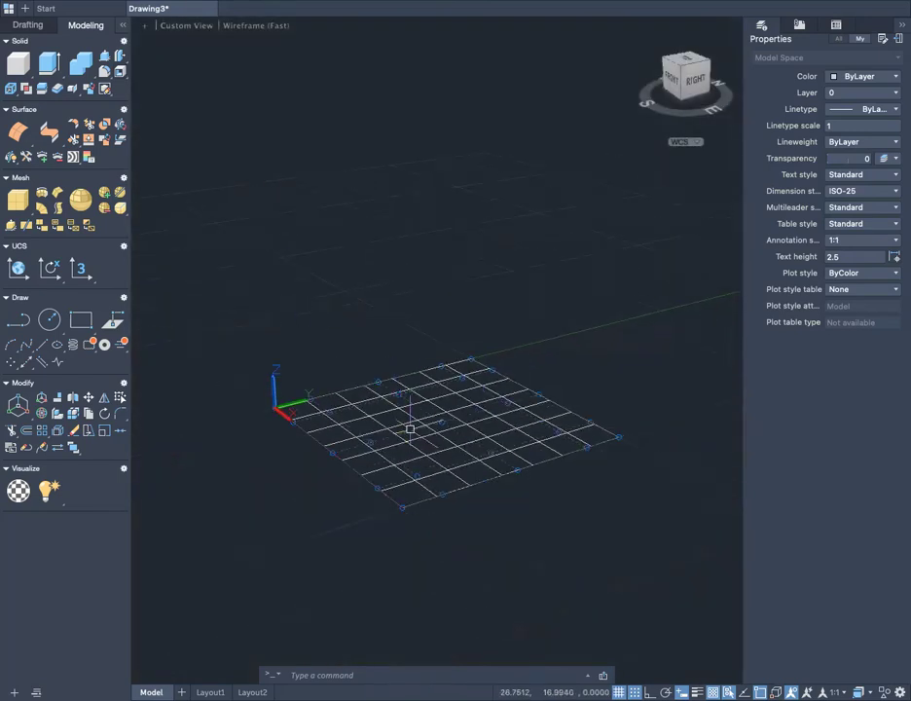
{"action": "middle_click_drag", "start_coordinate": [413, 386], "coordinate": [323, 572], "text": "shift"}
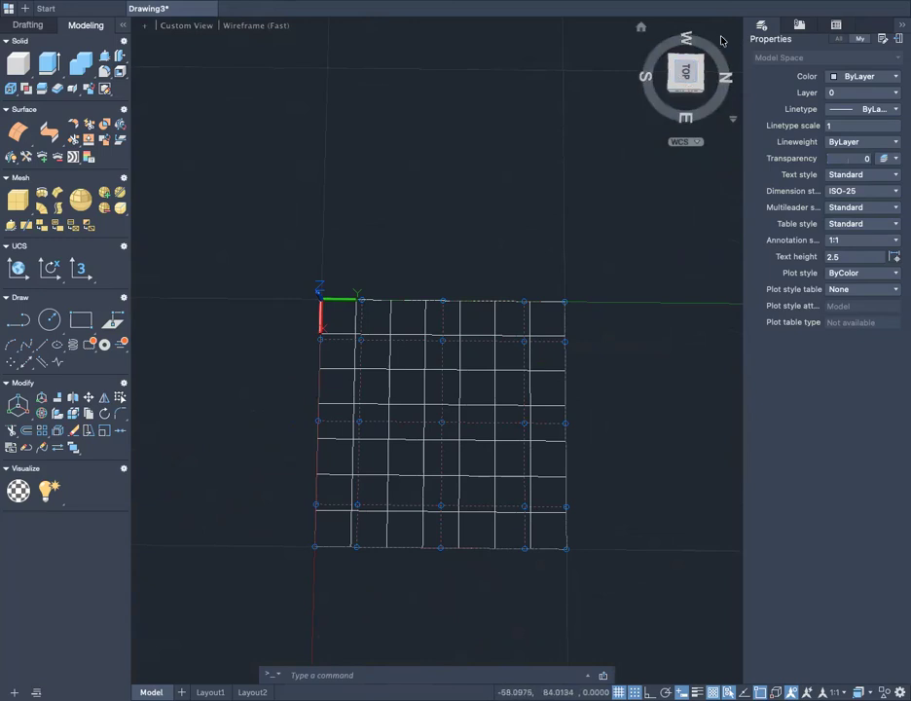
- Switch to the Top view and frame the whole square surface with its control vertices
{"action": "left_click", "coordinate": [685, 74]}
{"action": "left_click", "coordinate": [724, 30]}
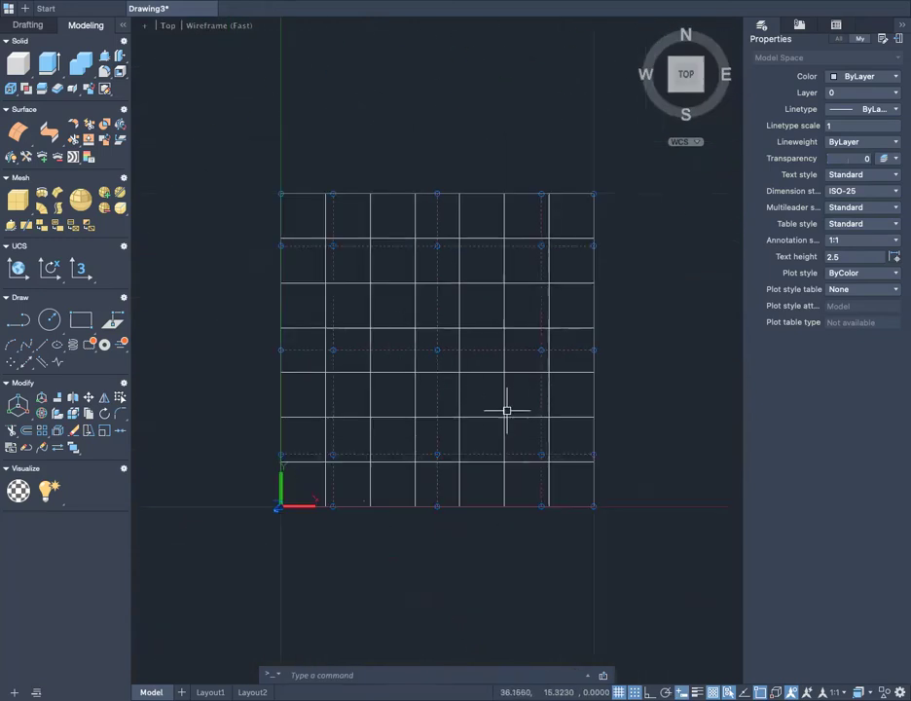
{"action": "scroll", "coordinate": [346, 309], "scroll_direction": "up", "scroll_amount": 1}
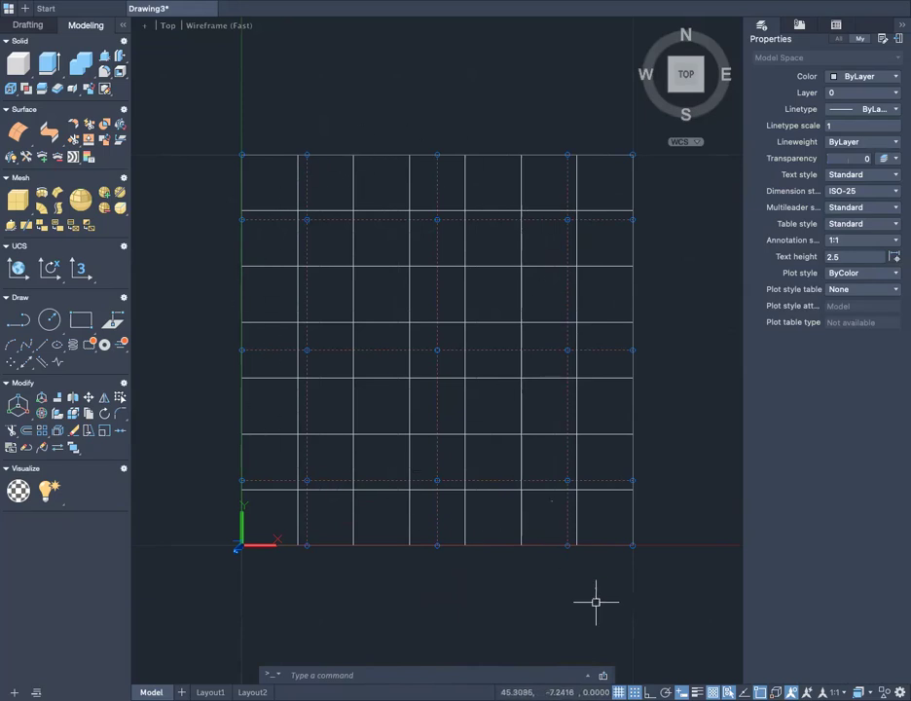
{"action": "scroll", "coordinate": [510, 526], "scroll_direction": "up", "scroll_amount": 2}
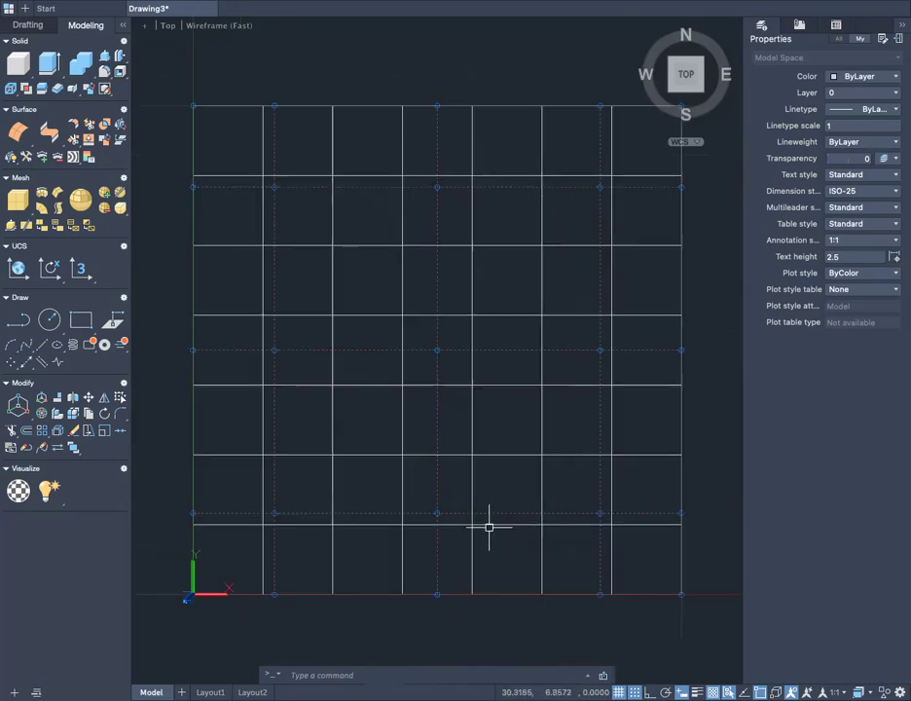
{"action": "scroll", "coordinate": [697, 613], "scroll_direction": "down", "scroll_amount": 2}
{"action": "scroll", "coordinate": [697, 613], "scroll_direction": "up", "scroll_amount": 2}
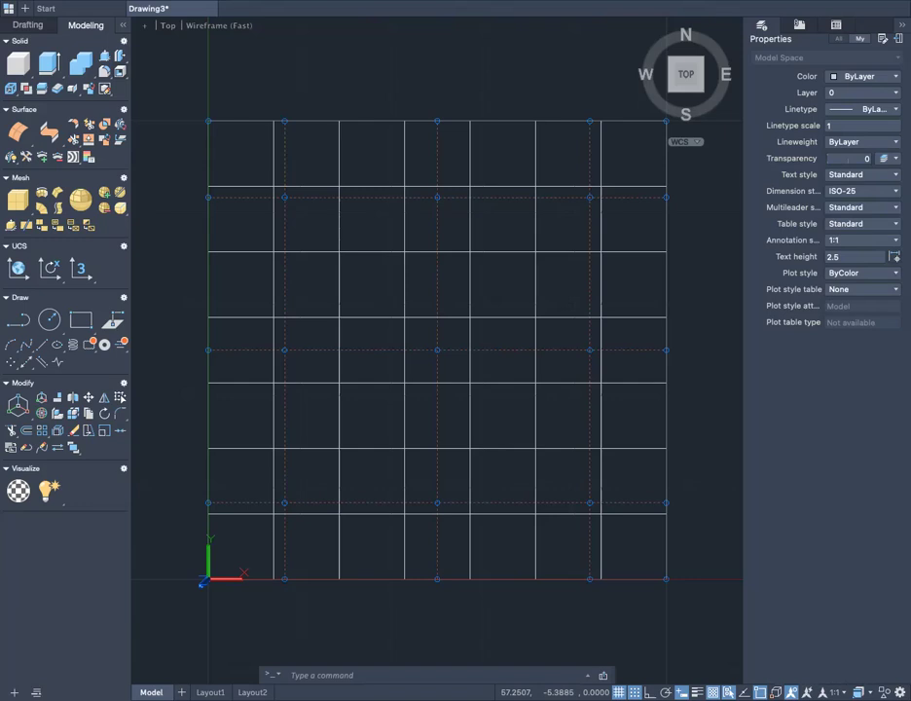
- Check that Selection Filtering is enabled in the status bar customization list and set the subobject filter to Vertex filtering
{"action": "left_click", "coordinate": [900, 692]}
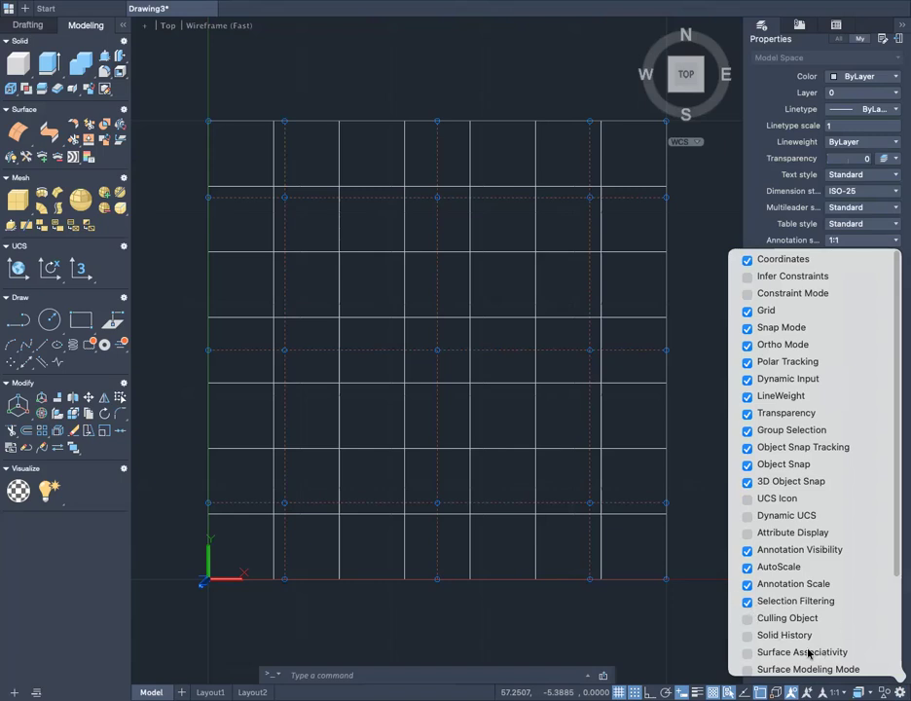
{"action": "left_click", "coordinate": [899, 692]}
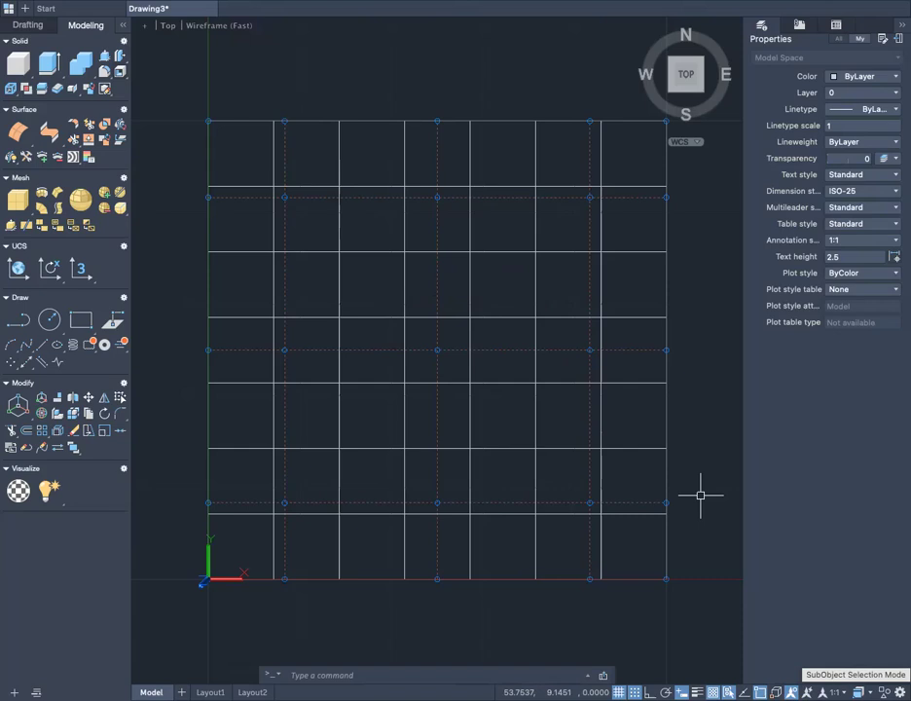
{"action": "left_click", "coordinate": [791, 693]}
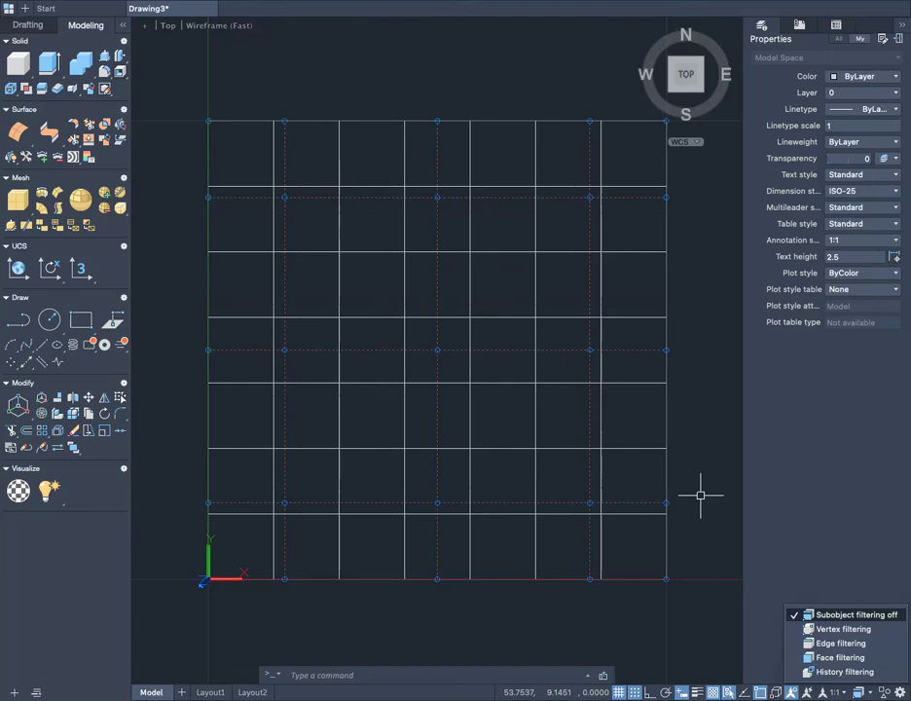
{"action": "left_click", "coordinate": [818, 629]}
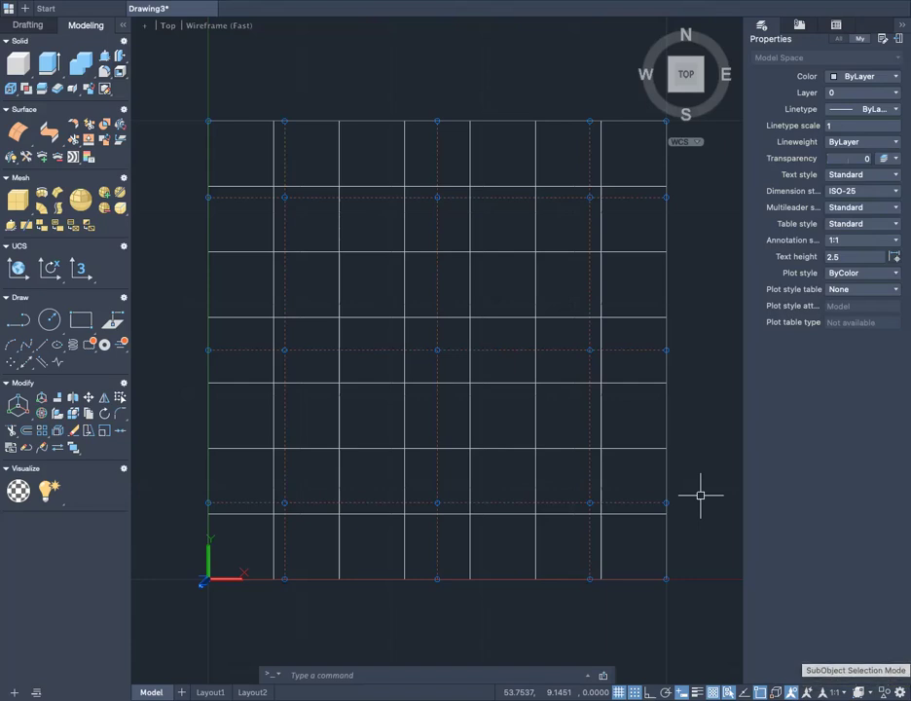
- Switch subobject filtering off and back to Vertex filtering
{"action": "left_click", "coordinate": [790, 691]}
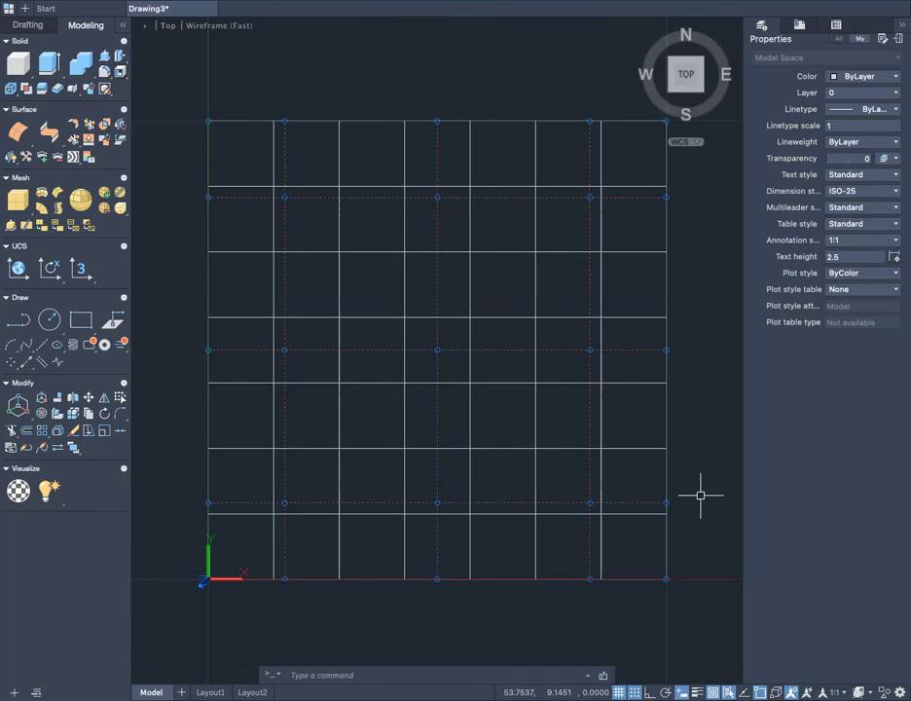
{"action": "left_click", "coordinate": [850, 628]}
{"action": "left_click", "coordinate": [859, 692]}
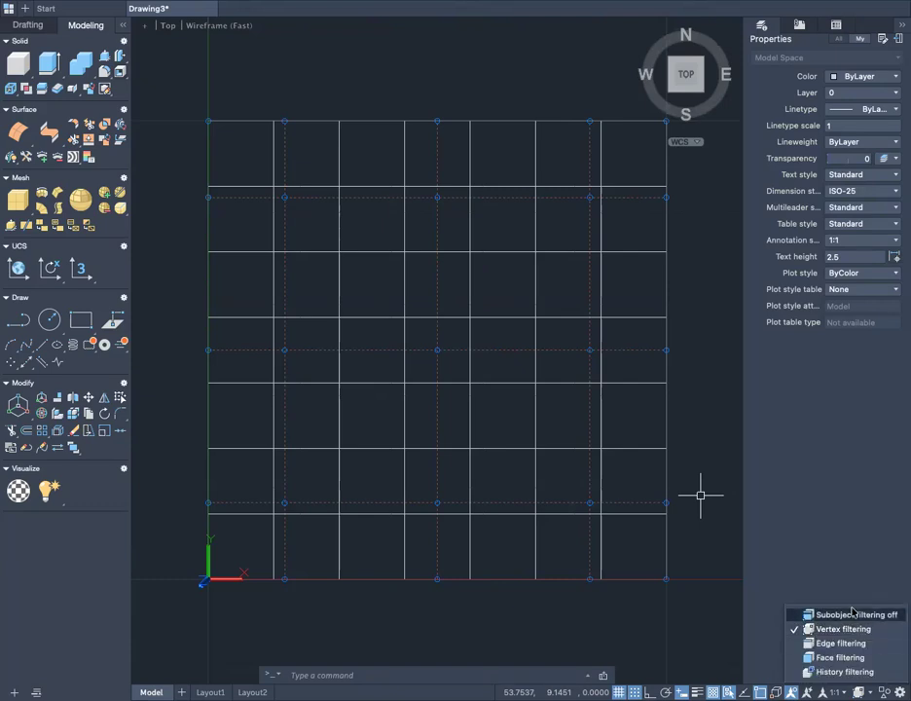
{"action": "left_click", "coordinate": [853, 615]}
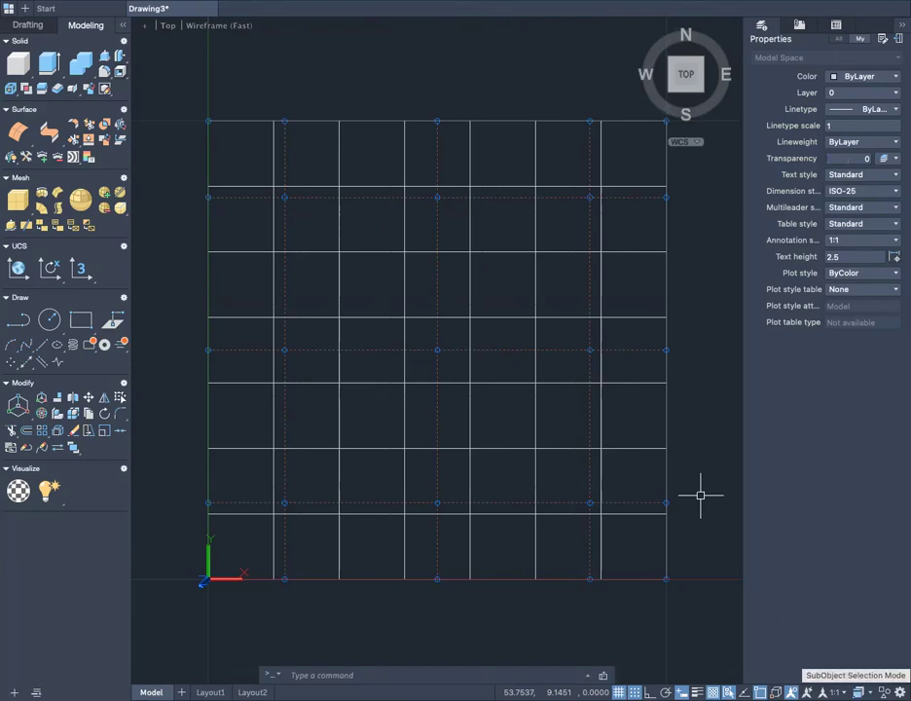
{"action": "left_click", "coordinate": [791, 692]}
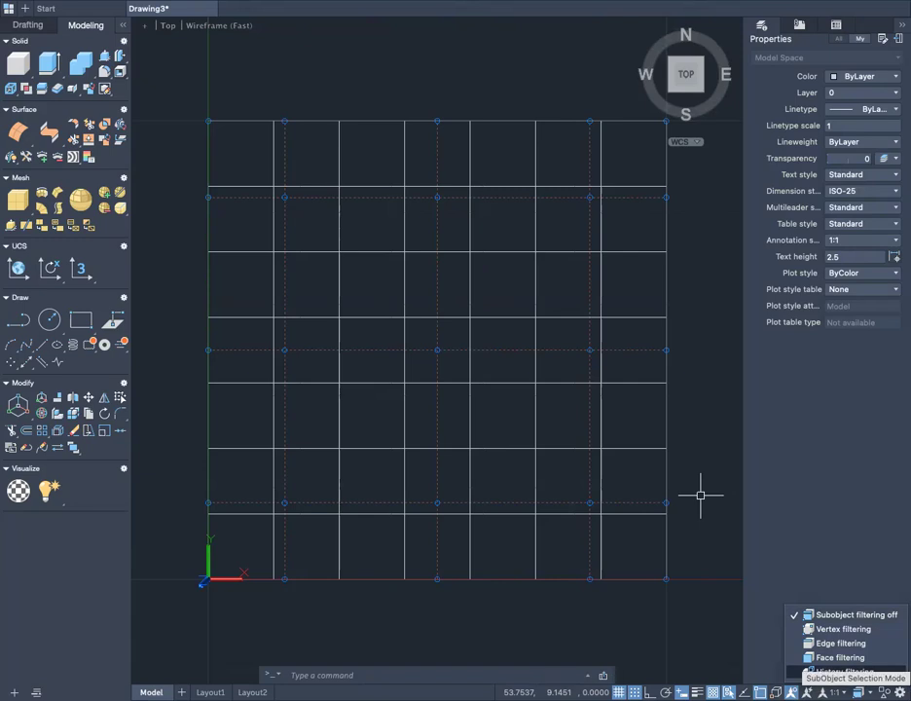
{"action": "left_click", "coordinate": [826, 631]}
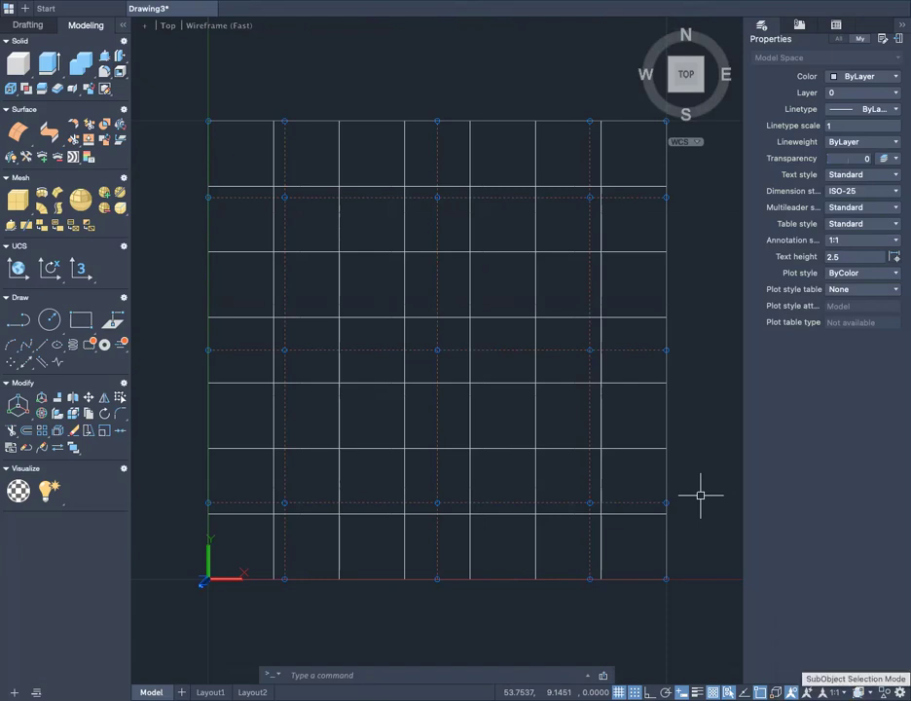
{"action": "left_click", "coordinate": [791, 692]}
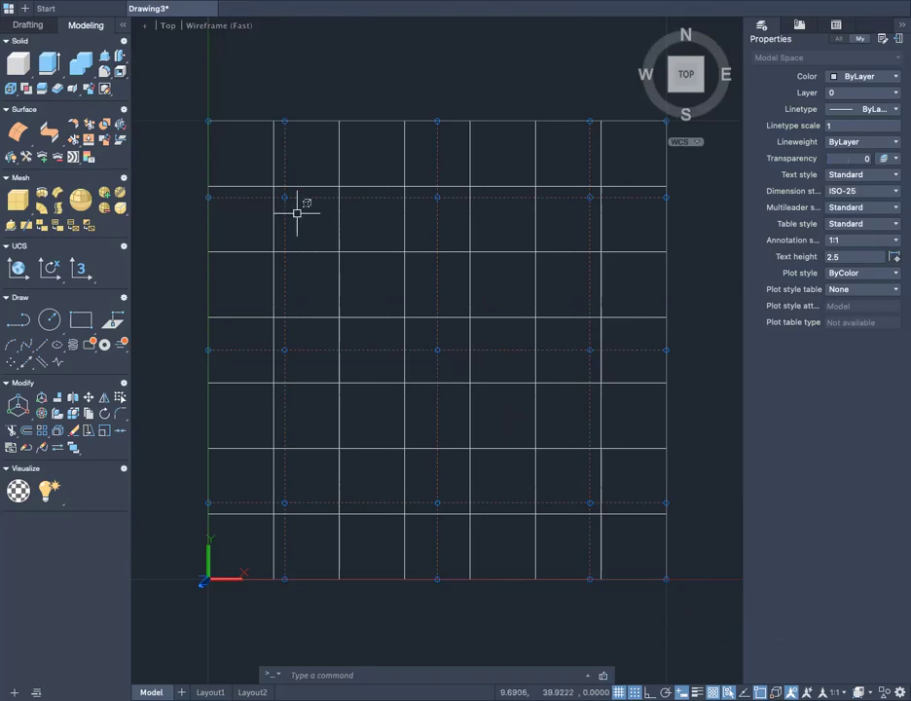
- Window-select the nine interior control vertices of the surface and view them in 3D
{"action": "left_click", "coordinate": [249, 175]}
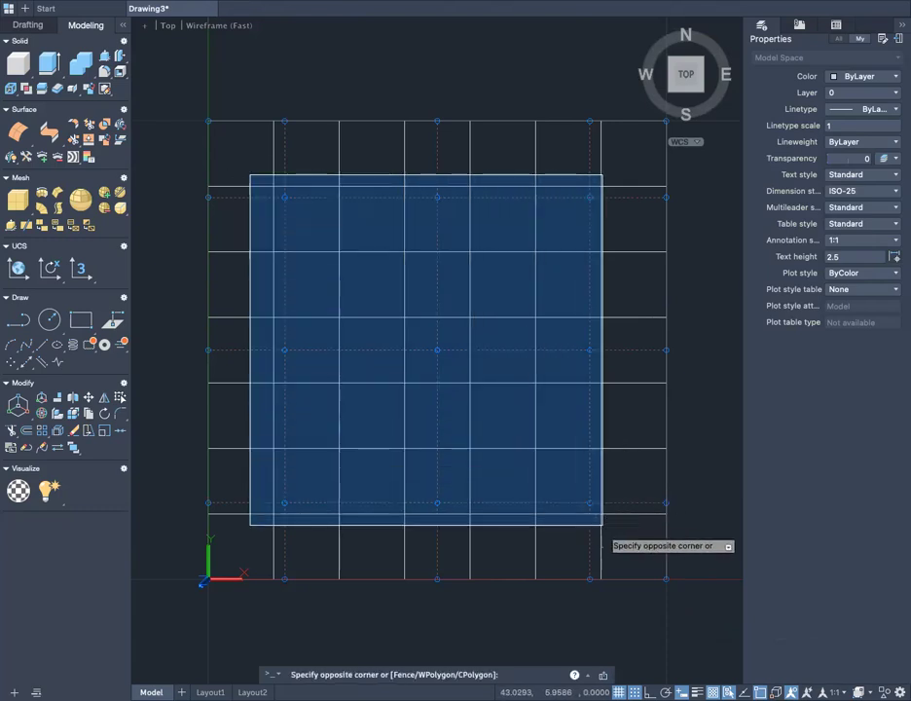
{"action": "left_click", "coordinate": [603, 524]}
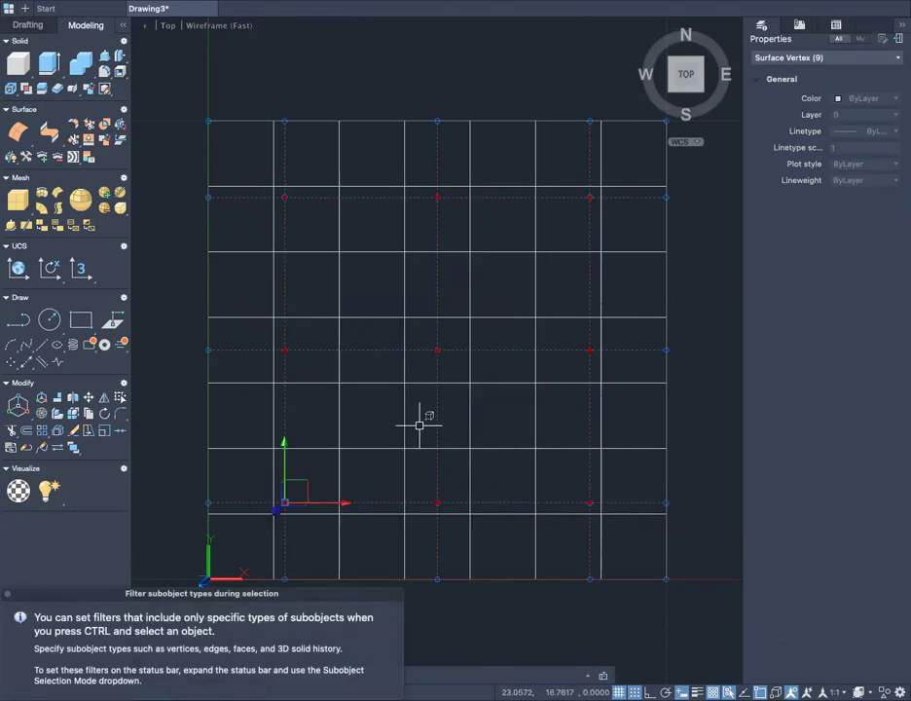
{"action": "middle_click_drag", "start_coordinate": [490, 450], "coordinate": [407, 409], "text": "shift"}
{"action": "scroll", "coordinate": [428, 399], "scroll_direction": "down", "scroll_amount": 3}
{"action": "scroll", "coordinate": [472, 379], "scroll_direction": "up", "scroll_amount": 2}
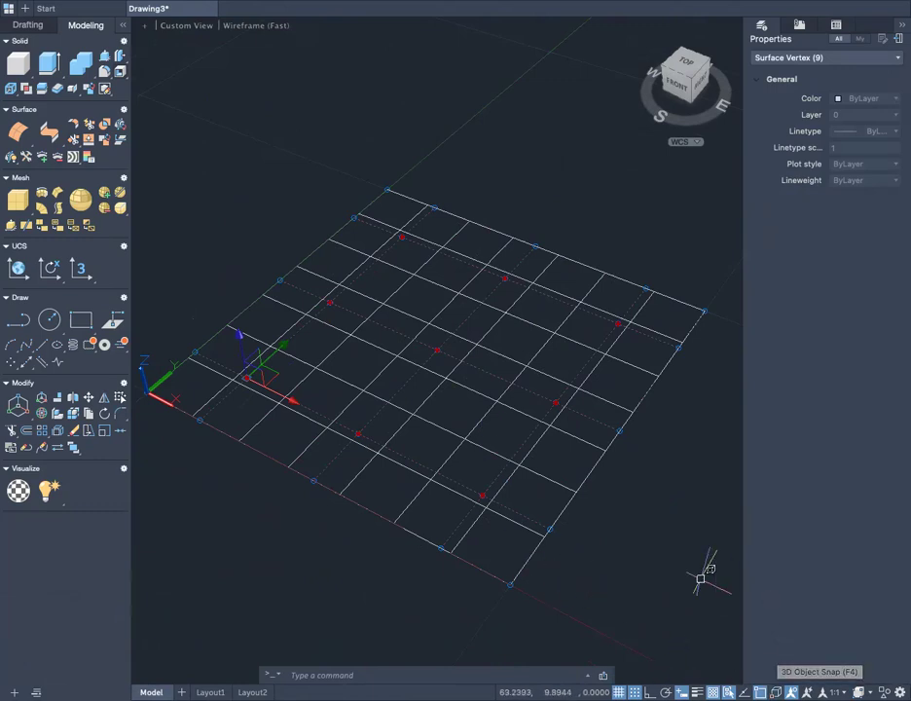
{"action": "middle_click_drag", "start_coordinate": [701, 580], "coordinate": [556, 553]}
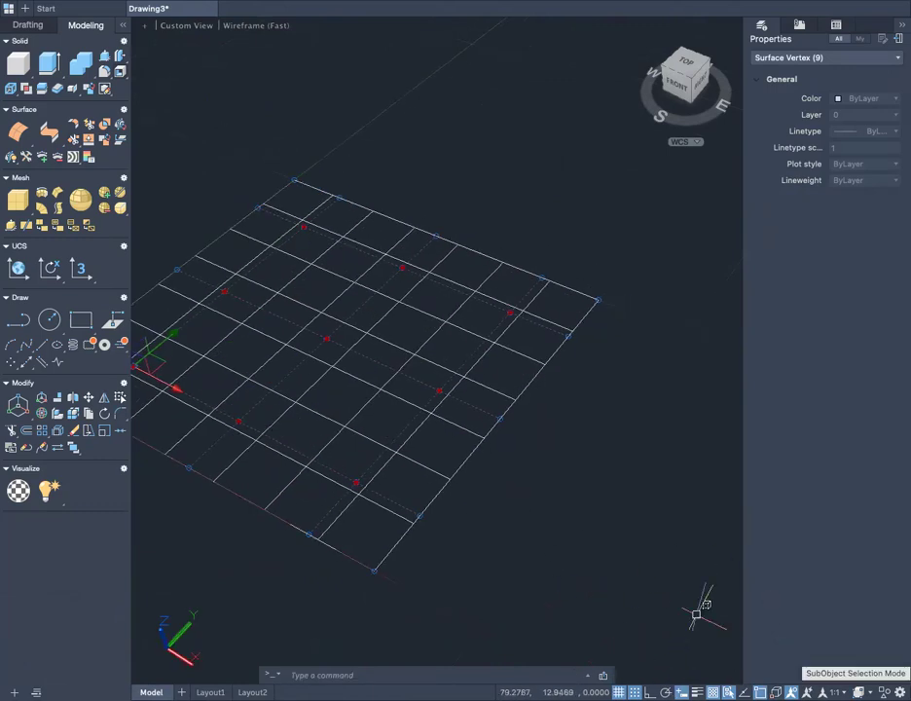
- Change the subobject filter to Edge filtering, clear the vertex selection and select the surface edge opposite the Y axis
{"action": "left_click", "coordinate": [791, 692]}
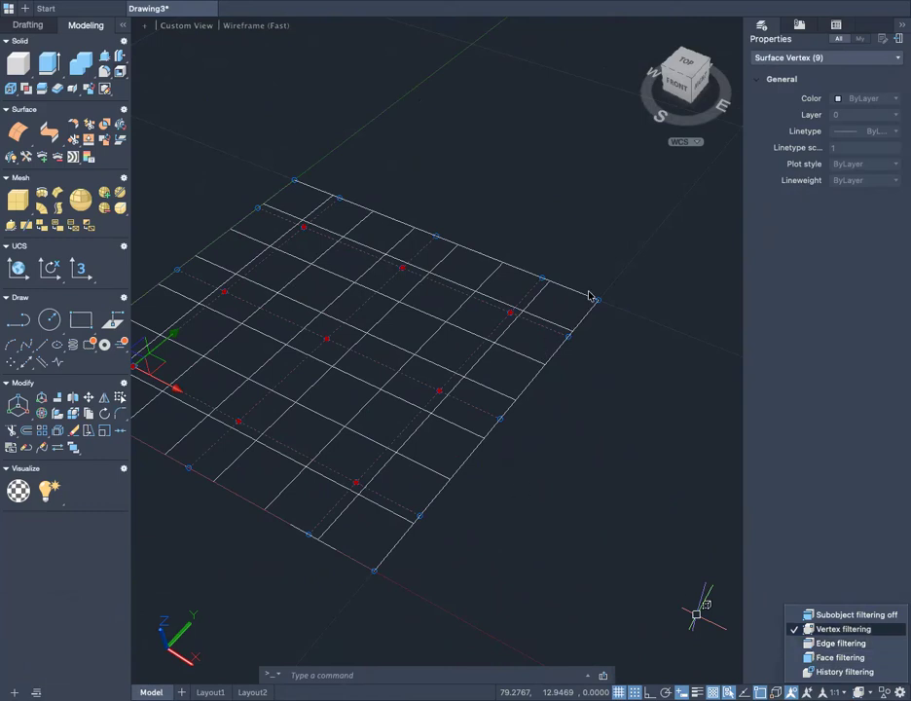
{"action": "left_click", "coordinate": [820, 646]}
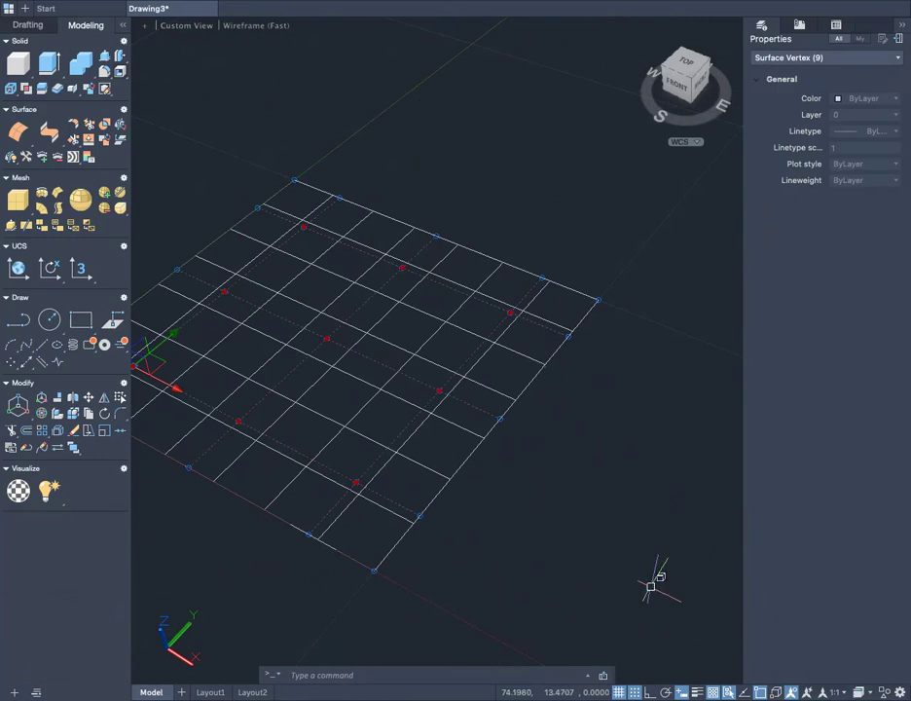
{"action": "key", "text": "Escape"}
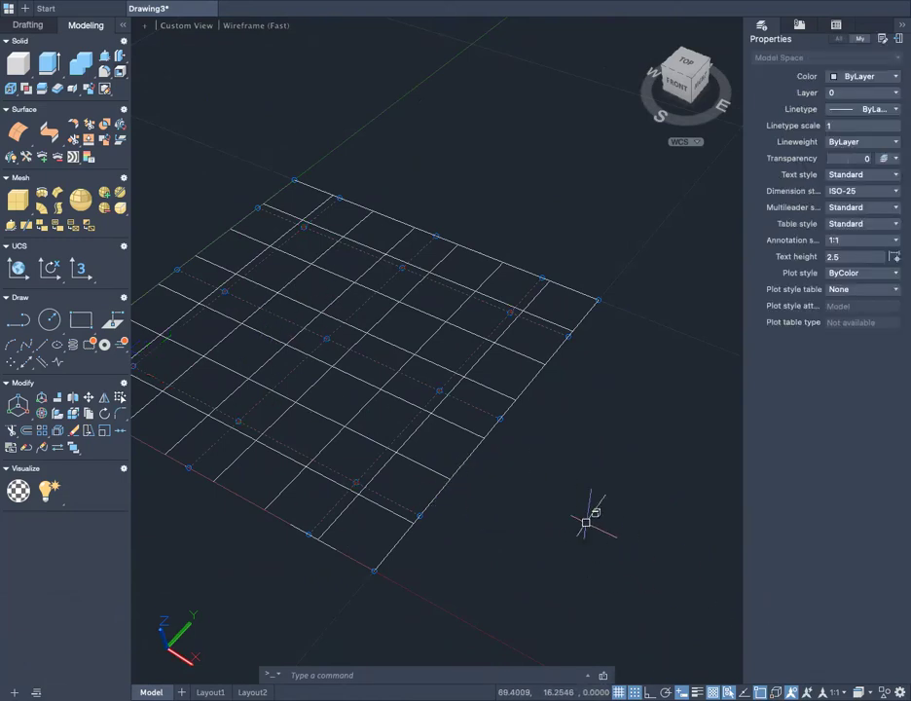
{"action": "left_click", "coordinate": [460, 463]}
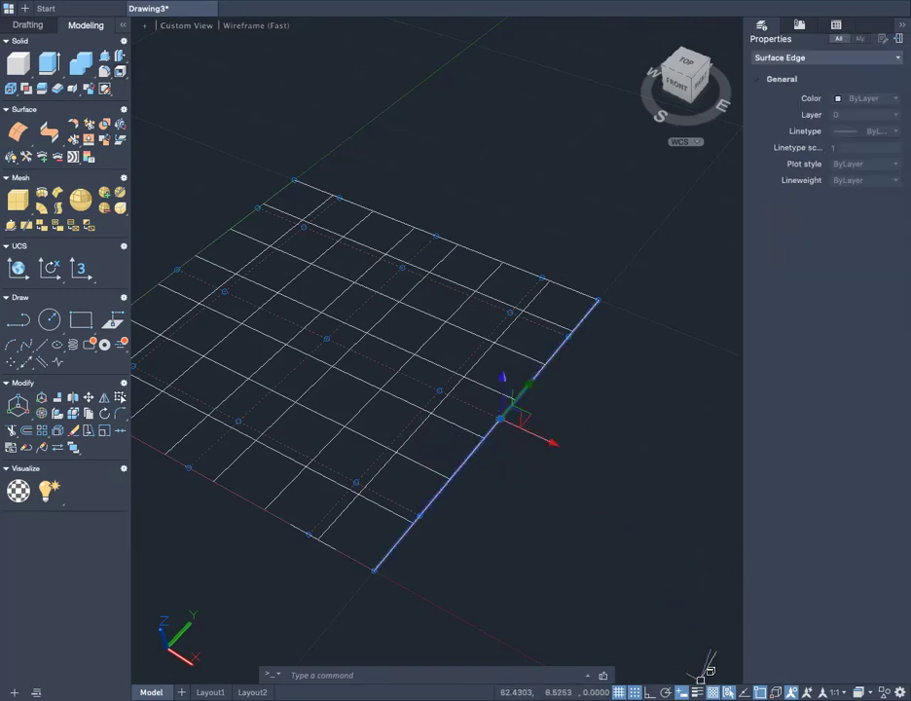
- Change the subobject filter to Face filtering, select the surface's face and clear the selection
{"action": "left_click", "coordinate": [868, 692]}
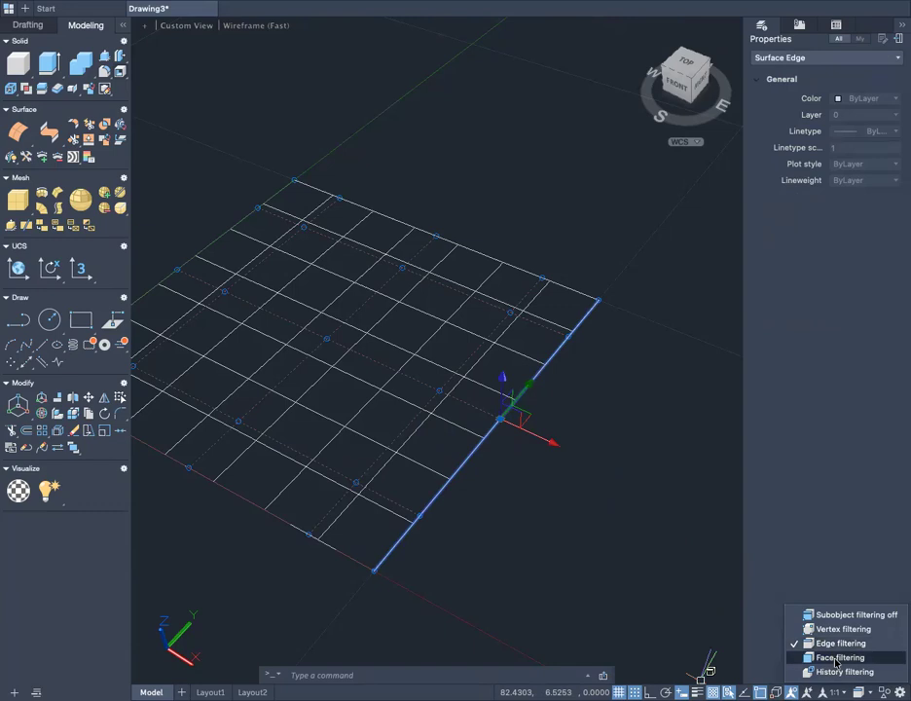
{"action": "left_click", "coordinate": [835, 660]}
{"action": "left_click", "coordinate": [437, 449]}
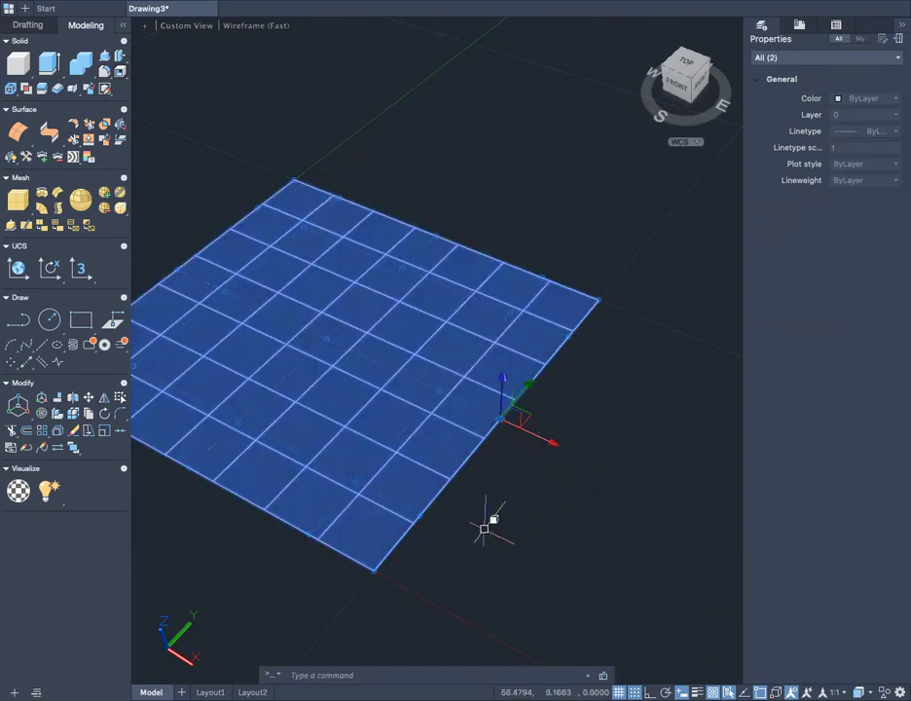
{"action": "key", "text": "Escape"}
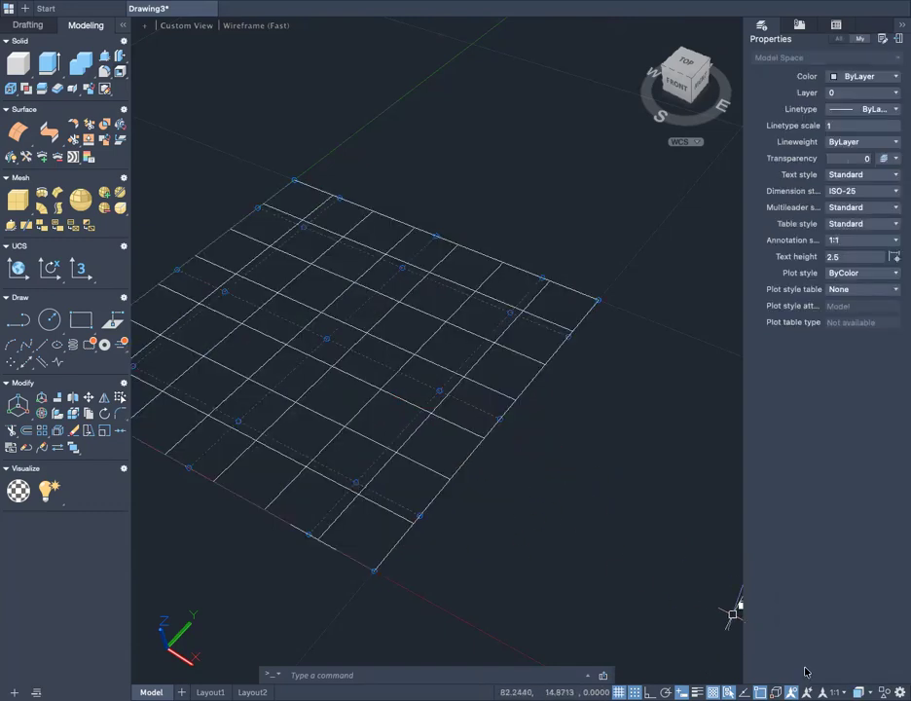
- Set the subobject filter to Vertex filtering and window-select the nine interior control vertices from above
{"action": "left_click", "coordinate": [869, 692]}
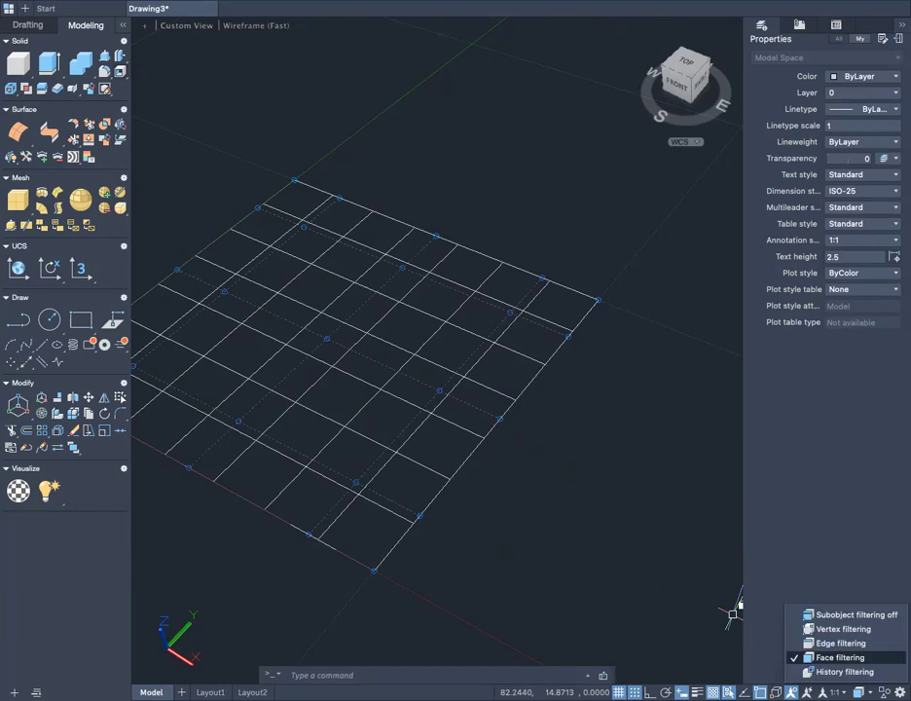
{"action": "left_click", "coordinate": [850, 631]}
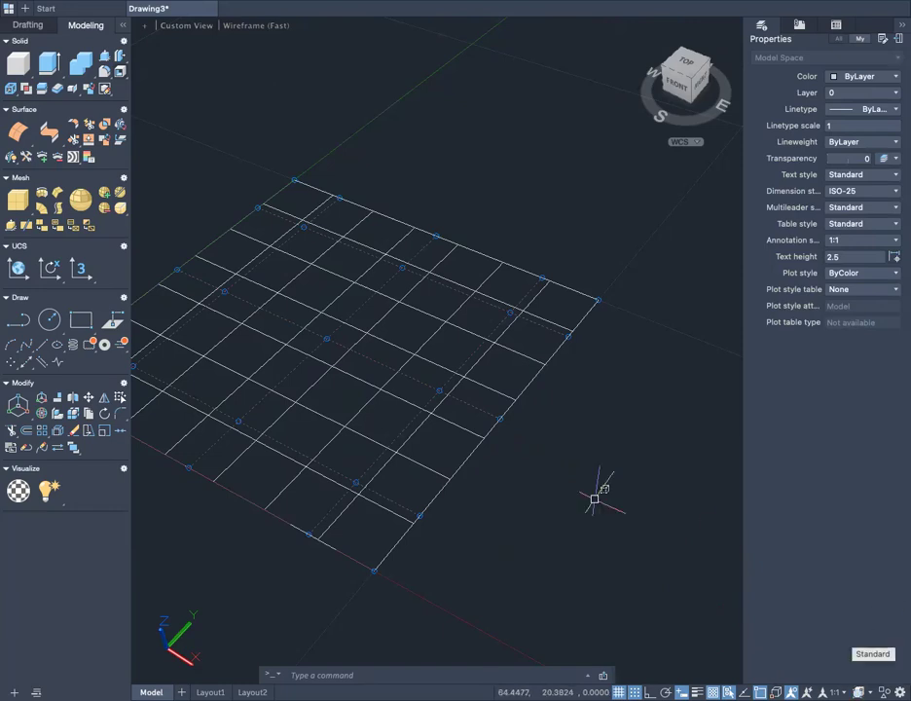
{"action": "scroll", "coordinate": [536, 500], "scroll_direction": "down", "scroll_amount": 2}
{"action": "middle_click_drag", "start_coordinate": [538, 500], "coordinate": [662, 603]}
{"action": "scroll", "coordinate": [562, 504], "scroll_direction": "up", "scroll_amount": 2}
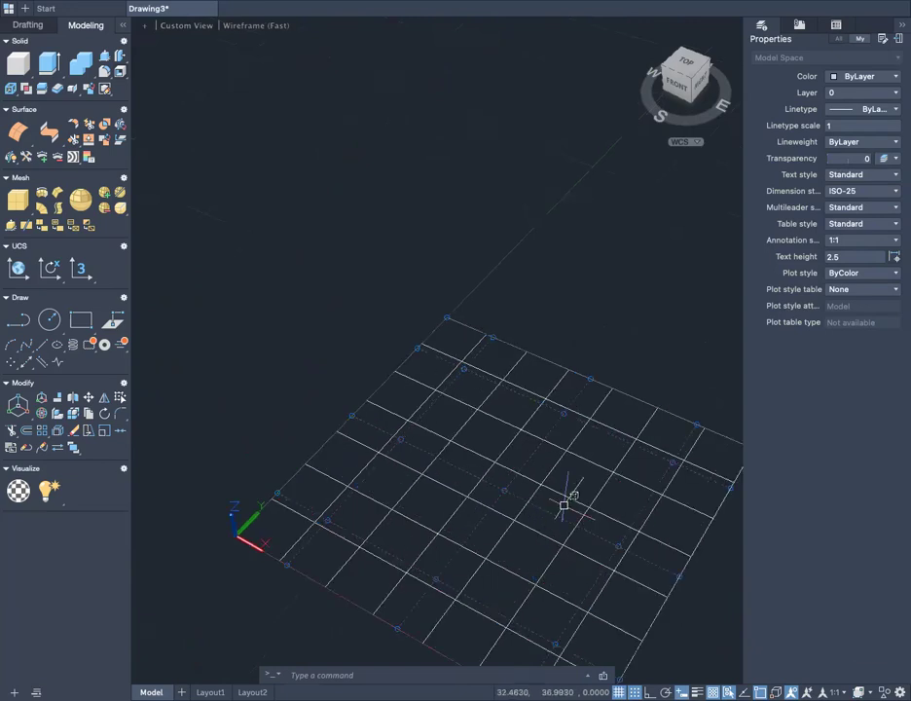
{"action": "scroll", "coordinate": [526, 436], "scroll_direction": "down", "scroll_amount": 2}
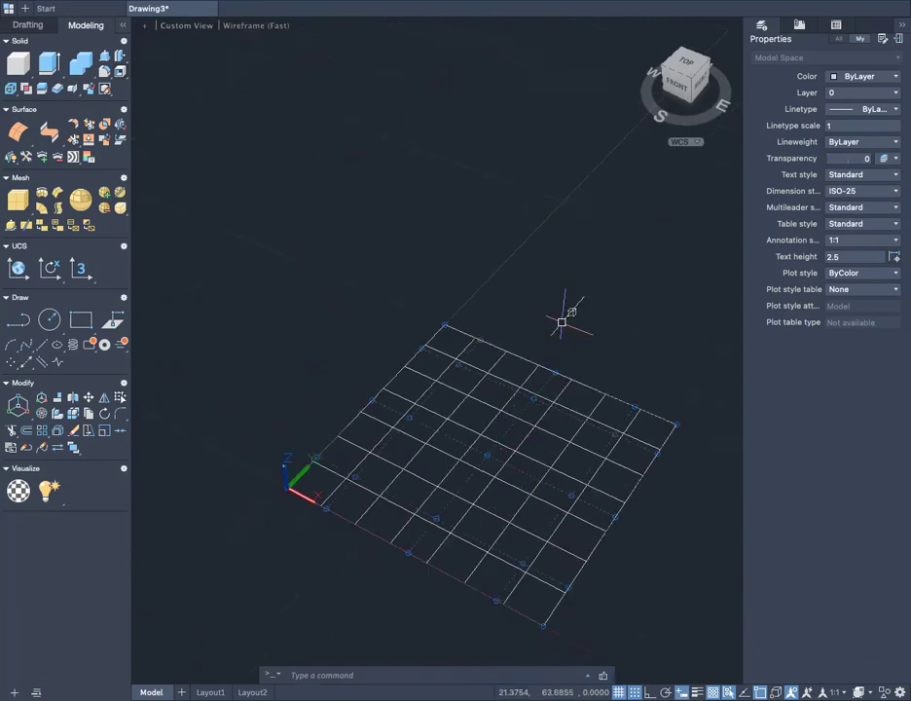
{"action": "middle_click_drag", "start_coordinate": [575, 283], "coordinate": [685, 476], "text": "shift"}
{"action": "mouse_move", "coordinate": [648, 502]}
{"action": "middle_mouse_down", "text": "shift"}
{"action": "mouse_move", "coordinate": [670, 565]}
{"action": "mouse_move", "coordinate": [655, 493]}
{"action": "middle_mouse_up", "text": "shift"}
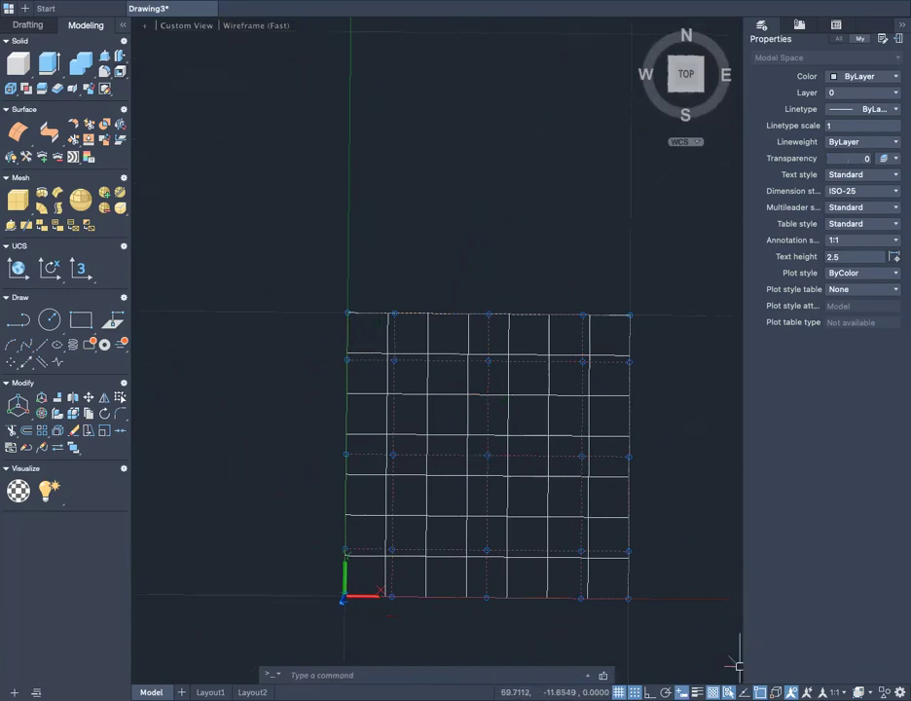
{"action": "left_click", "coordinate": [381, 348]}
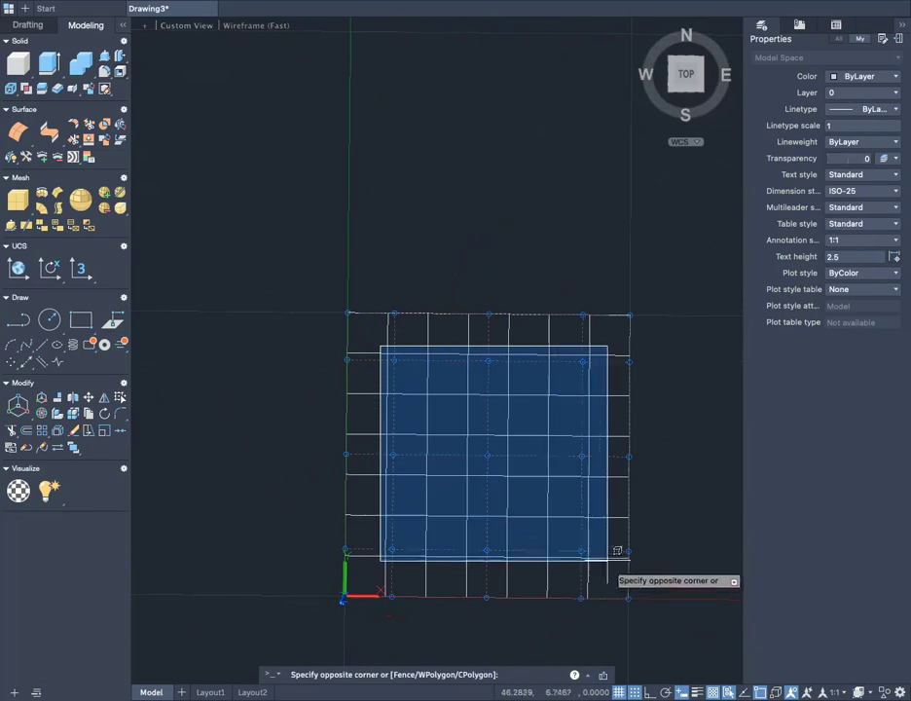
{"action": "left_click", "coordinate": [606, 562]}
- Raise the nine selected interior control vertices about 57 units along the Z axis to form a dome, and clear the selection
{"action": "middle_click_drag", "start_coordinate": [657, 580], "coordinate": [553, 460], "text": "shift"}
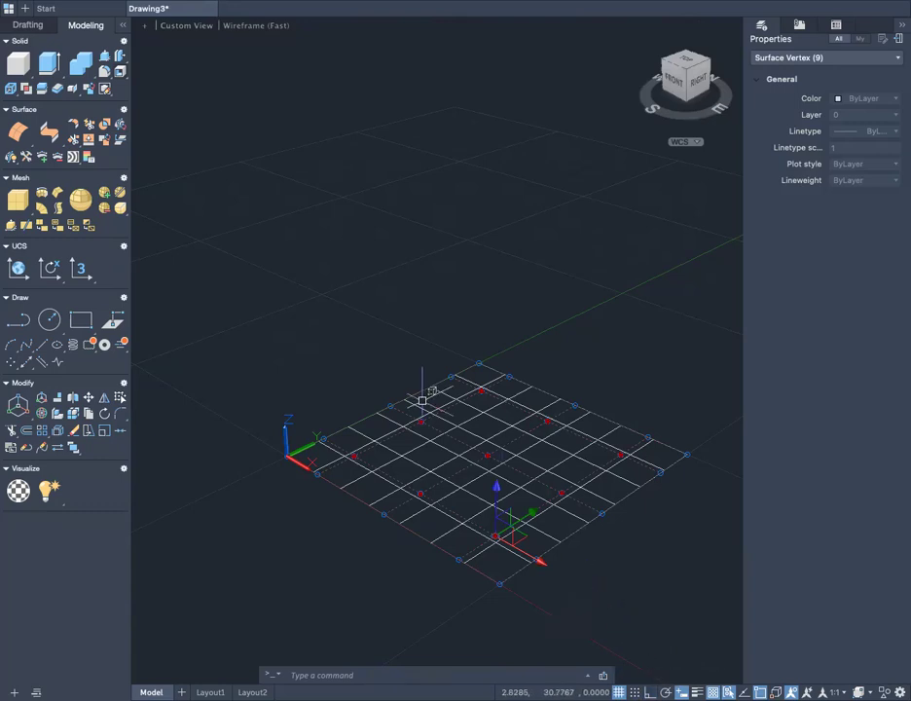
{"action": "scroll", "coordinate": [450, 436], "scroll_direction": "up", "scroll_amount": 3}
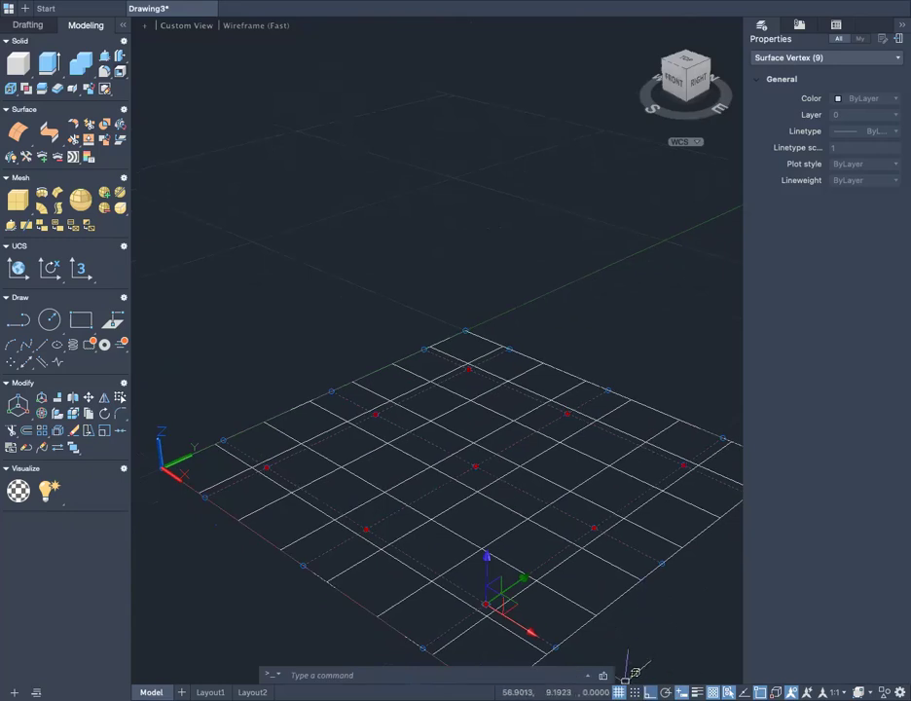
{"action": "middle_click_drag", "start_coordinate": [505, 508], "coordinate": [436, 482]}
{"action": "middle_click_drag", "start_coordinate": [424, 525], "coordinate": [495, 522]}
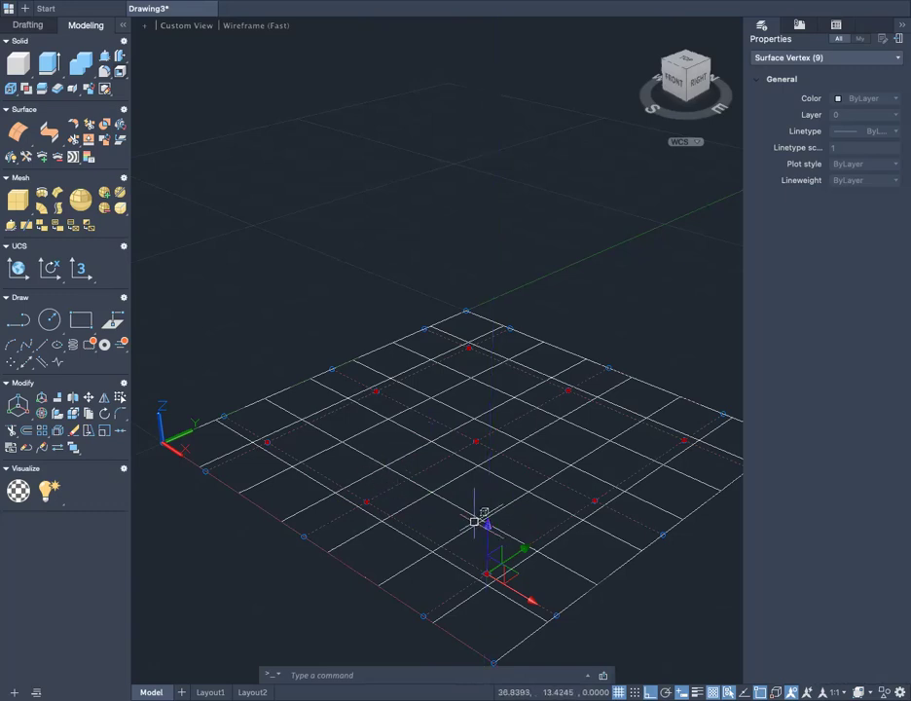
{"action": "left_click", "coordinate": [488, 574]}
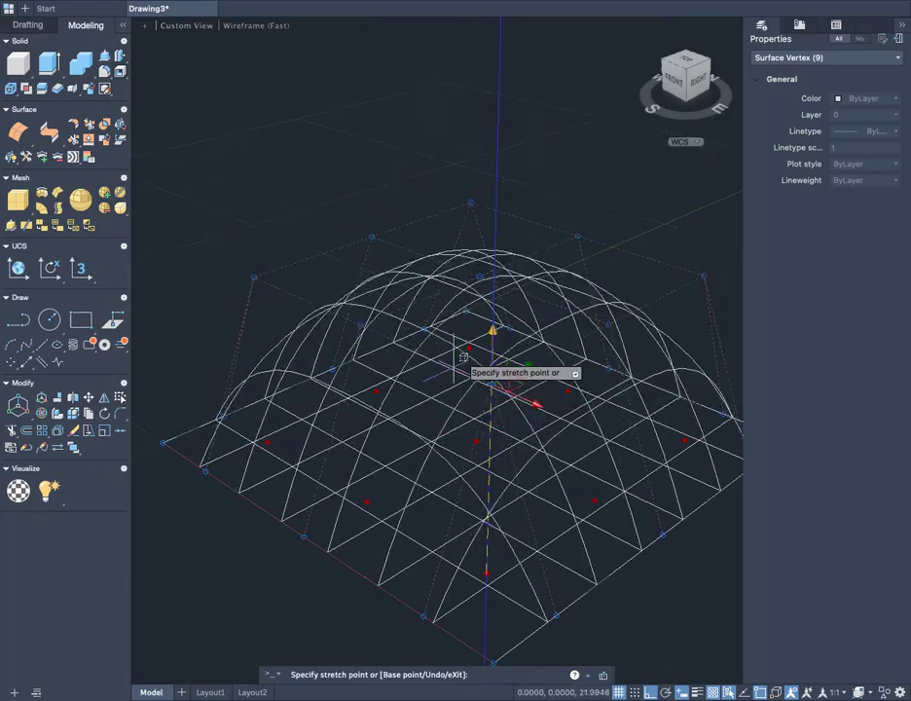
{"action": "middle_click_drag", "start_coordinate": [536, 258], "coordinate": [532, 406]}
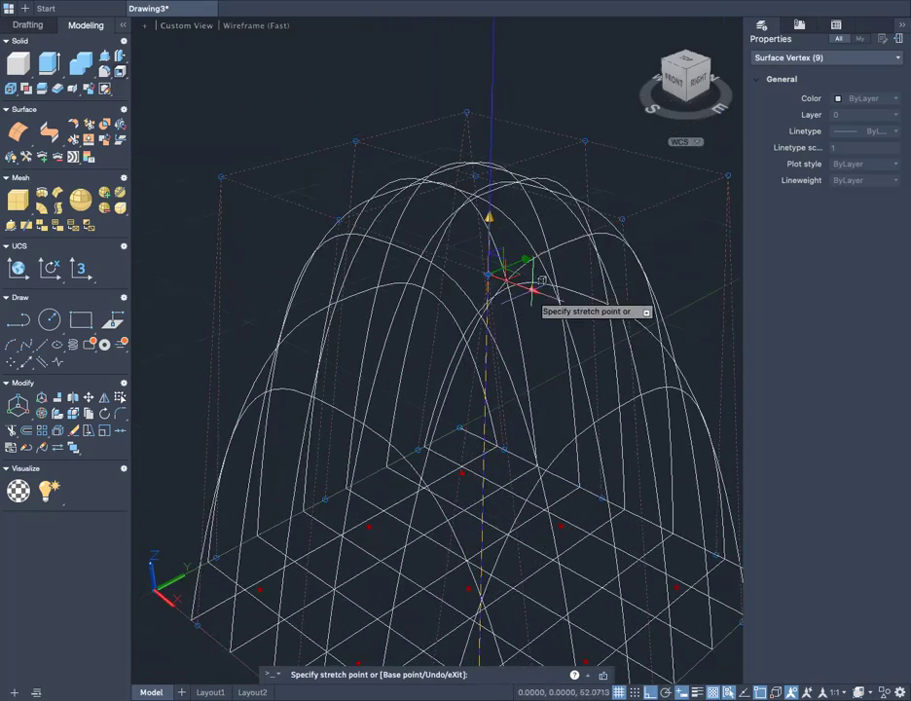
{"action": "scroll", "coordinate": [543, 312], "scroll_direction": "down", "scroll_amount": 4}
{"action": "middle_click_drag", "start_coordinate": [548, 295], "coordinate": [487, 267], "text": "shift"}
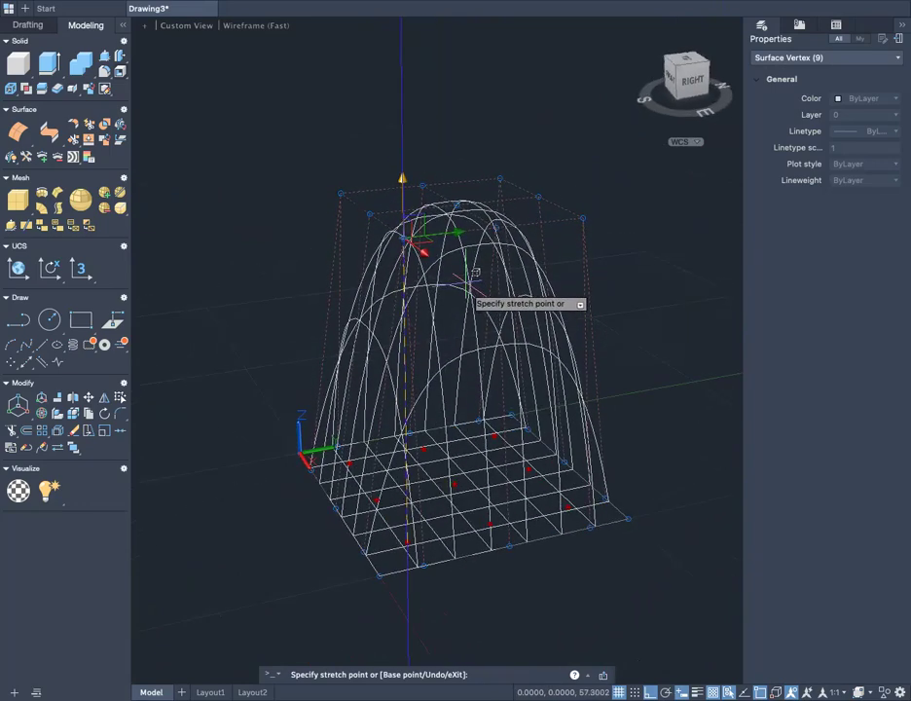
{"action": "left_click", "coordinate": [477, 265]}
{"action": "scroll", "coordinate": [480, 379], "scroll_direction": "up", "scroll_amount": 1}
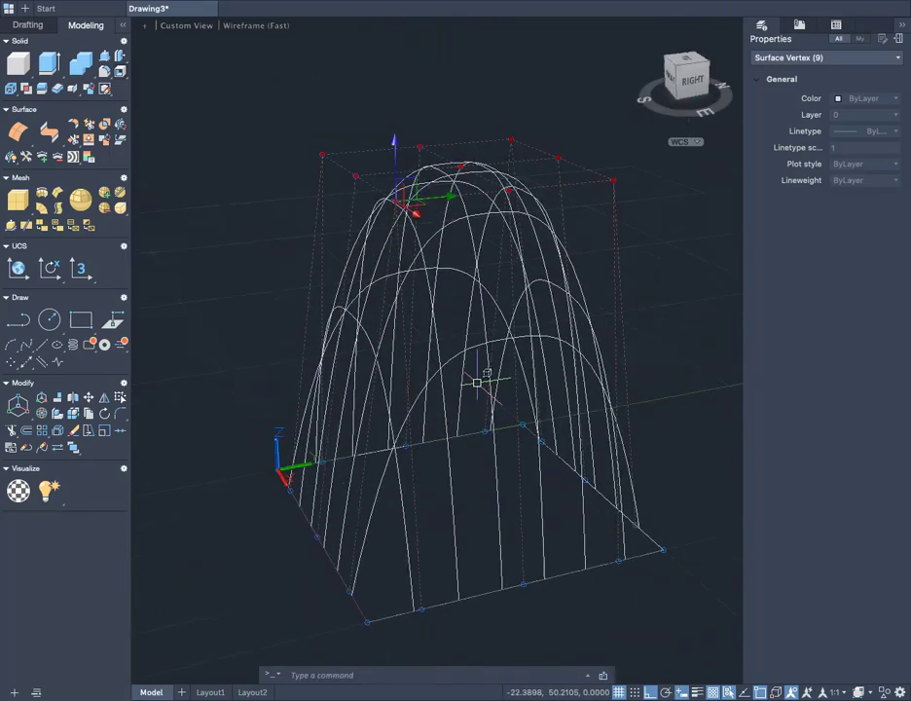
{"action": "scroll", "coordinate": [477, 382], "scroll_direction": "up", "scroll_amount": 2}
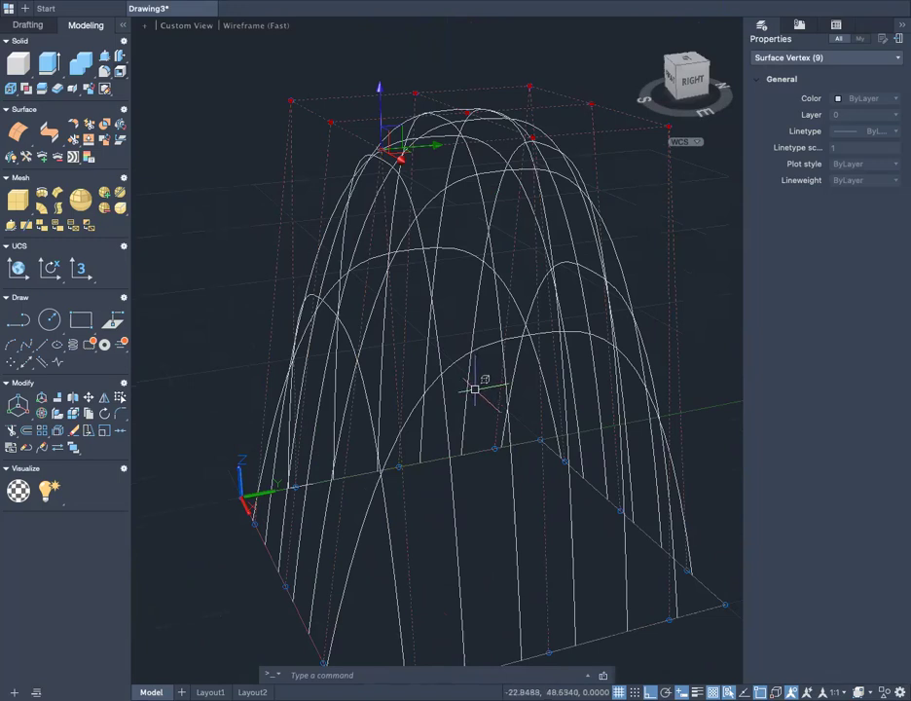
{"action": "key", "text": "Escape"}
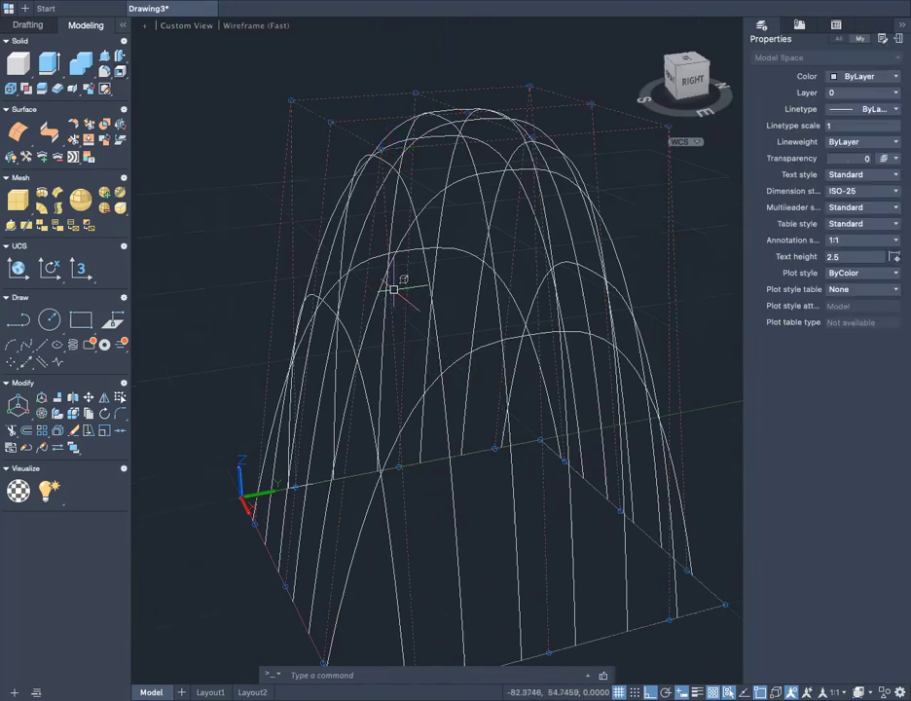
- Select the dome's central control vertex and its neighbour toward the X axis, and clear the selection
{"action": "scroll", "coordinate": [397, 292], "scroll_direction": "down", "scroll_amount": 4}
{"action": "middle_click_drag", "start_coordinate": [394, 292], "coordinate": [575, 433], "text": "shift"}
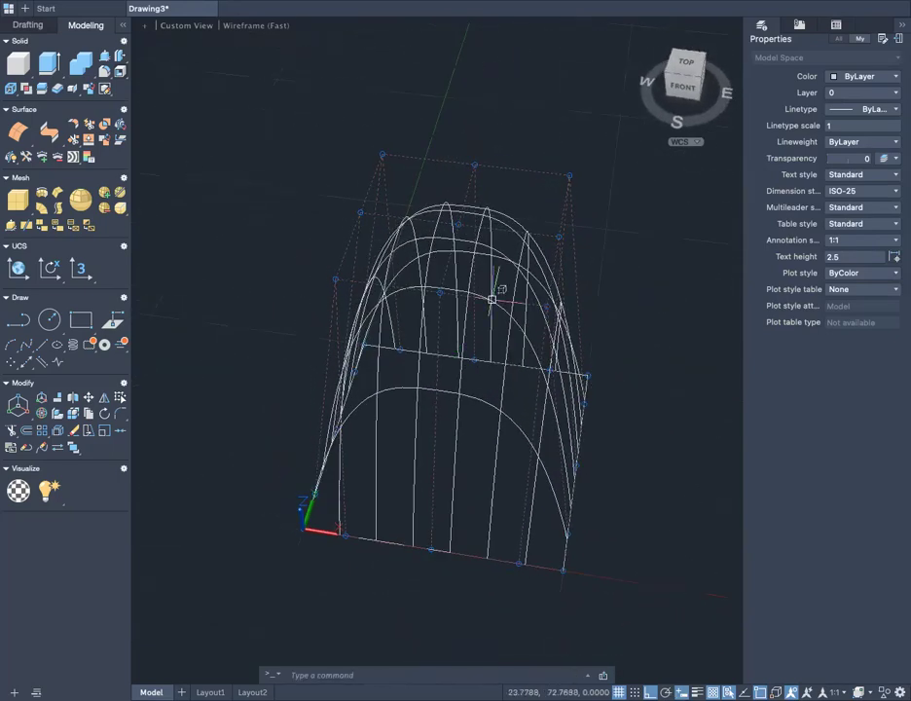
{"action": "scroll", "coordinate": [468, 209], "scroll_direction": "up", "scroll_amount": 2}
{"action": "left_click", "coordinate": [474, 192]}
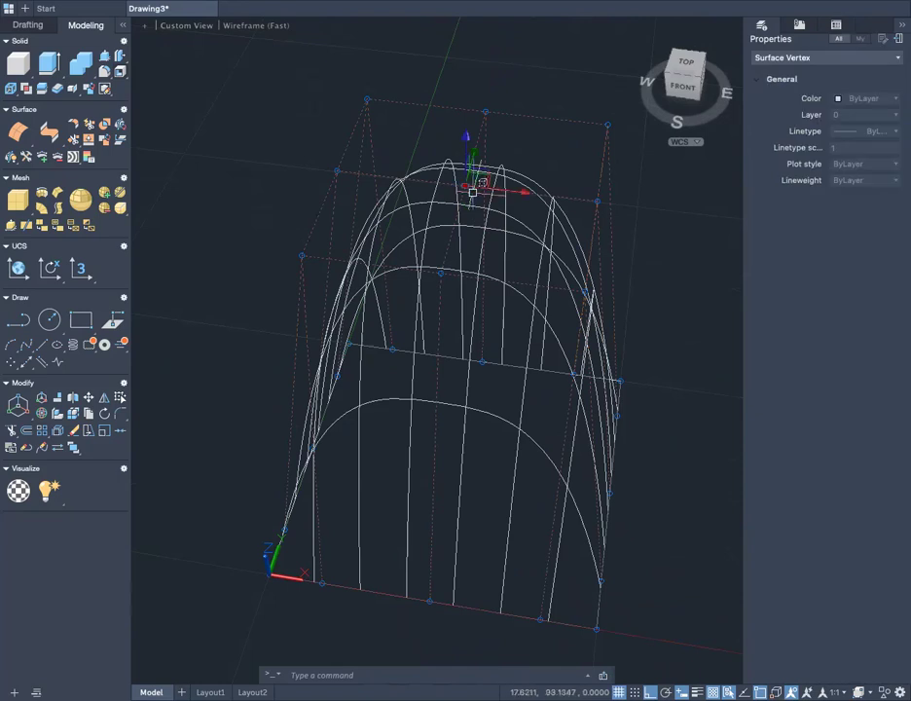
{"action": "left_click", "coordinate": [441, 272]}
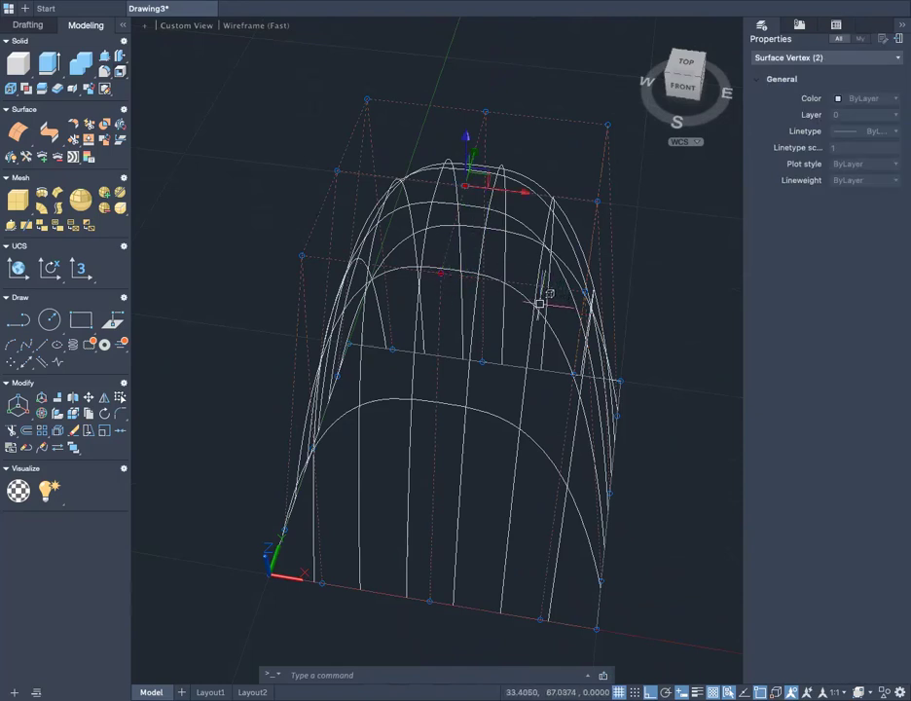
{"action": "key", "text": "Escape"}
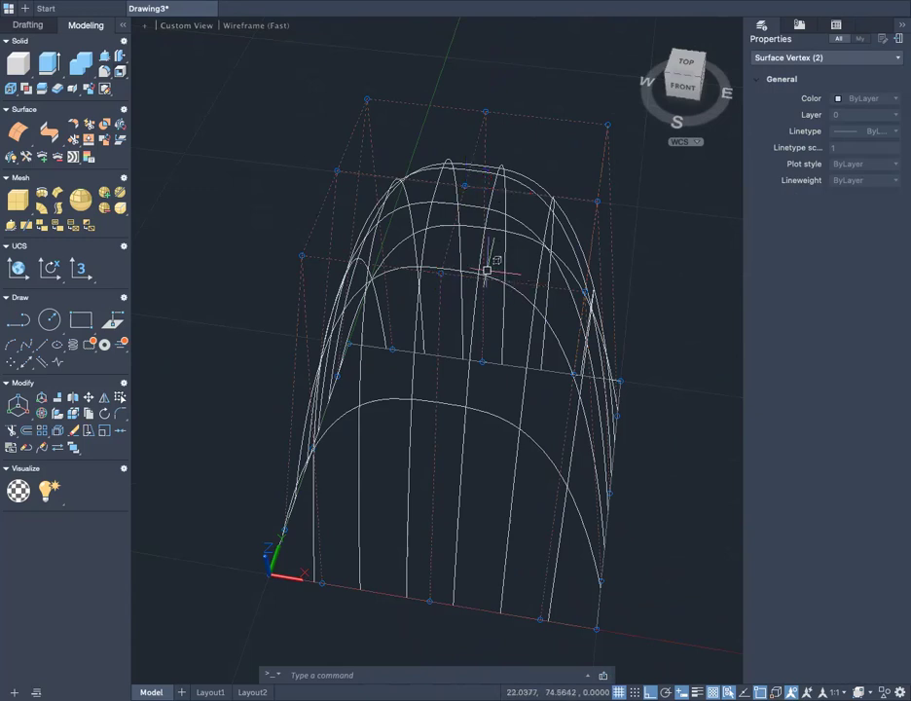
- Switch the visual style to Shaded and examine the dome's form
{"action": "left_click", "coordinate": [251, 27]}
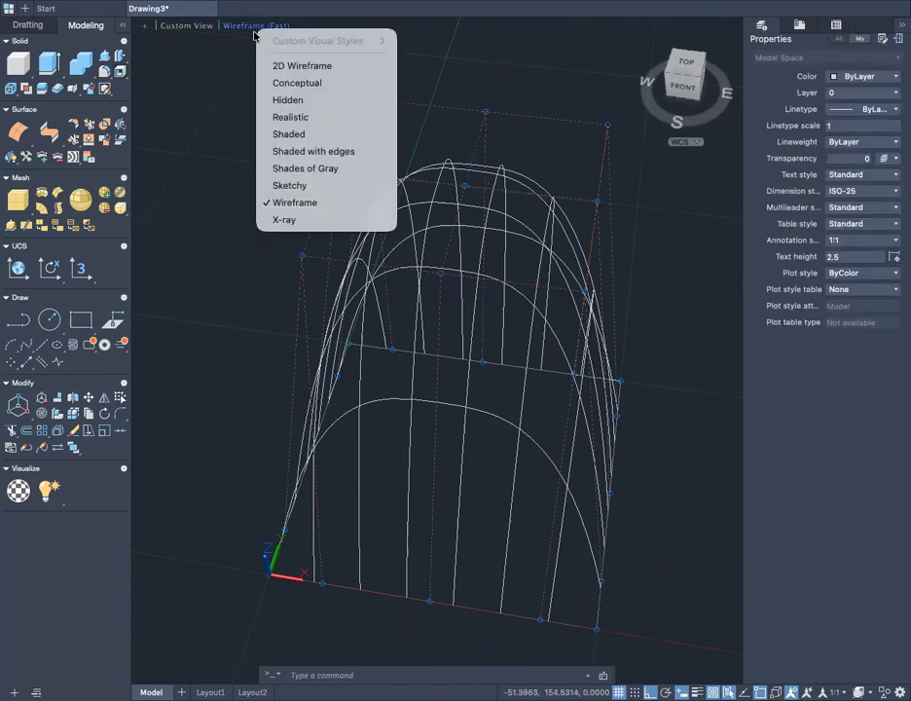
{"action": "left_click", "coordinate": [297, 134]}
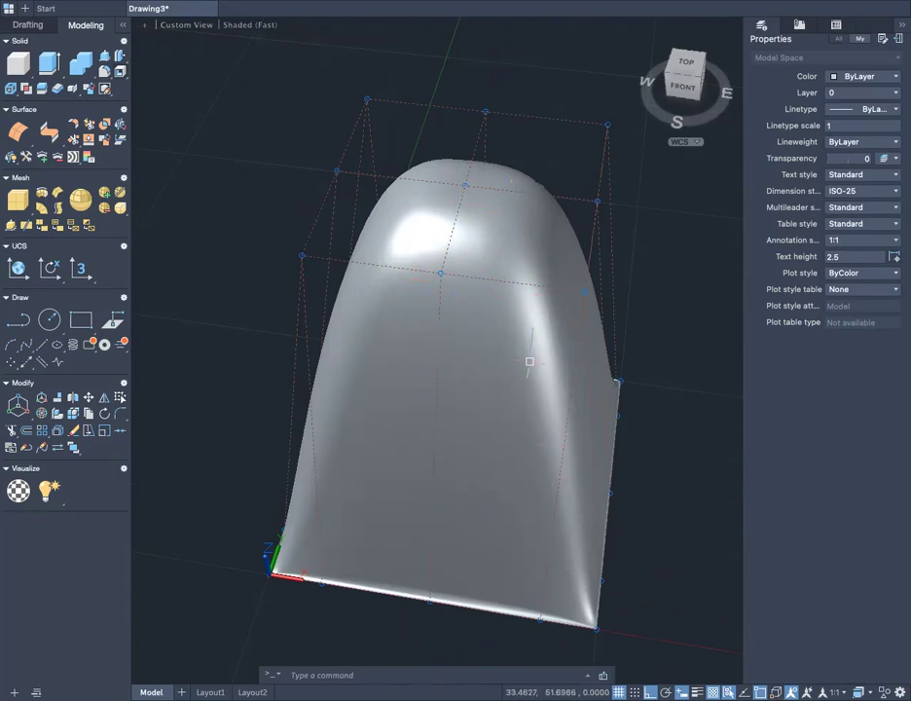
{"action": "middle_click_drag", "start_coordinate": [557, 424], "coordinate": [554, 390], "text": "shift"}
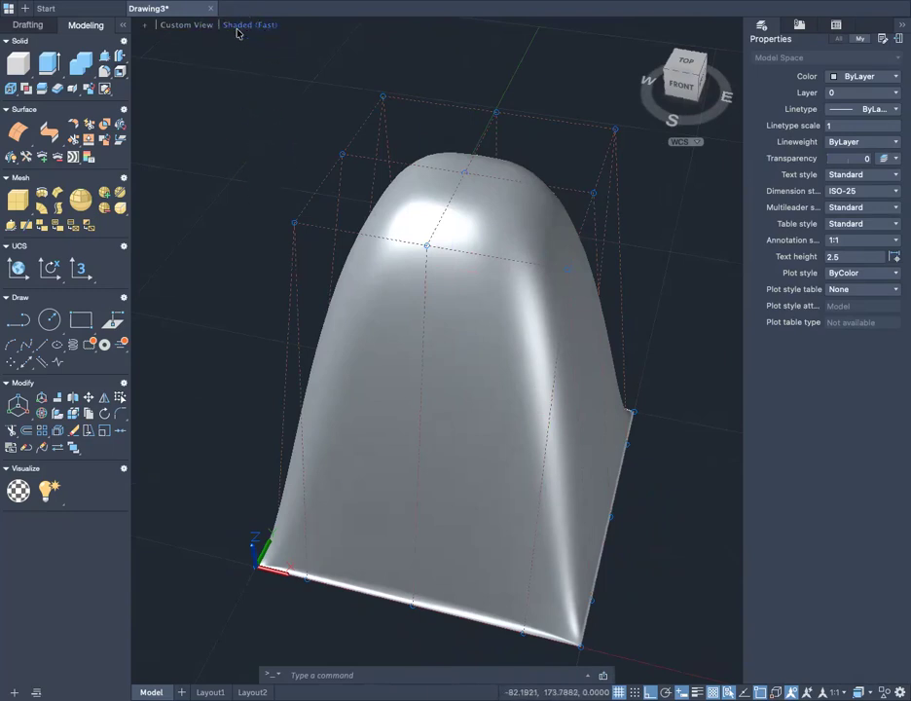
{"action": "left_click", "coordinate": [236, 28]}
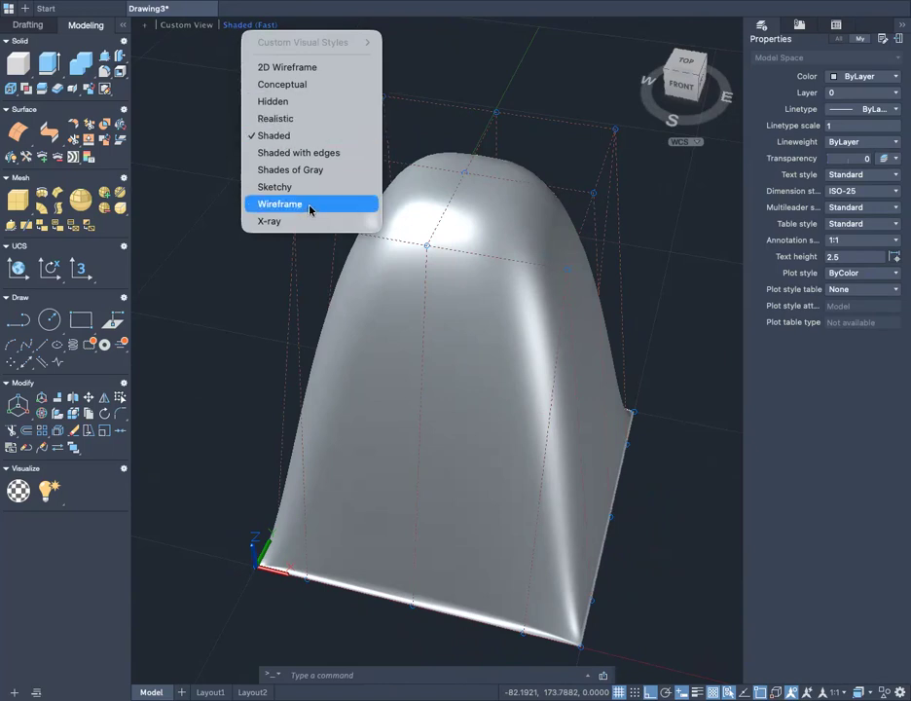
{"action": "left_click", "coordinate": [645, 504]}
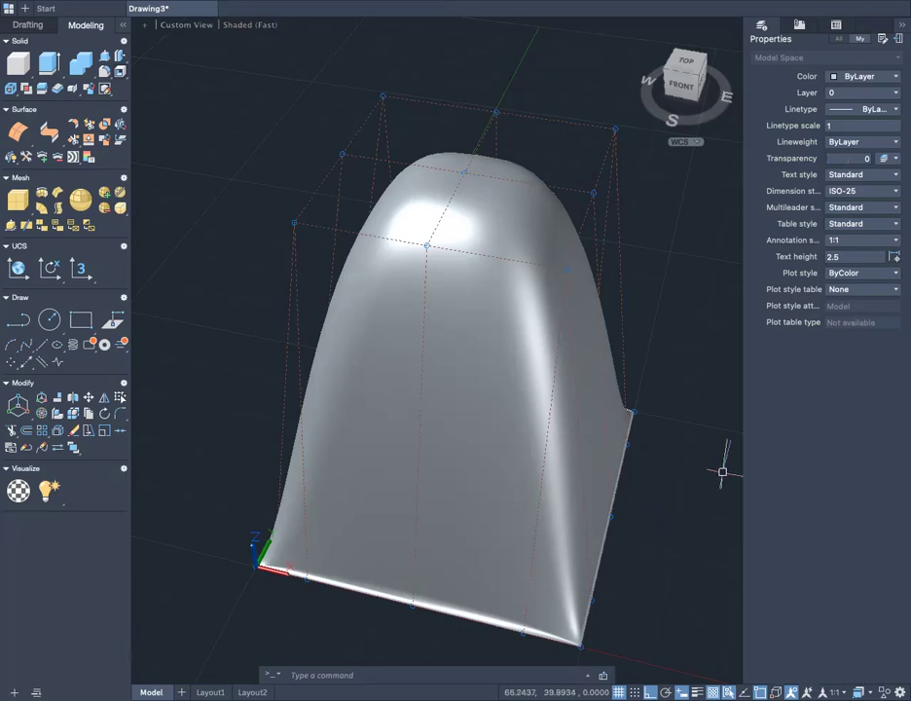
- Try to set the subobject filter to Vertex filtering while the dome is displayed shaded
{"action": "left_click", "coordinate": [863, 692]}
{"action": "left_click", "coordinate": [849, 632]}
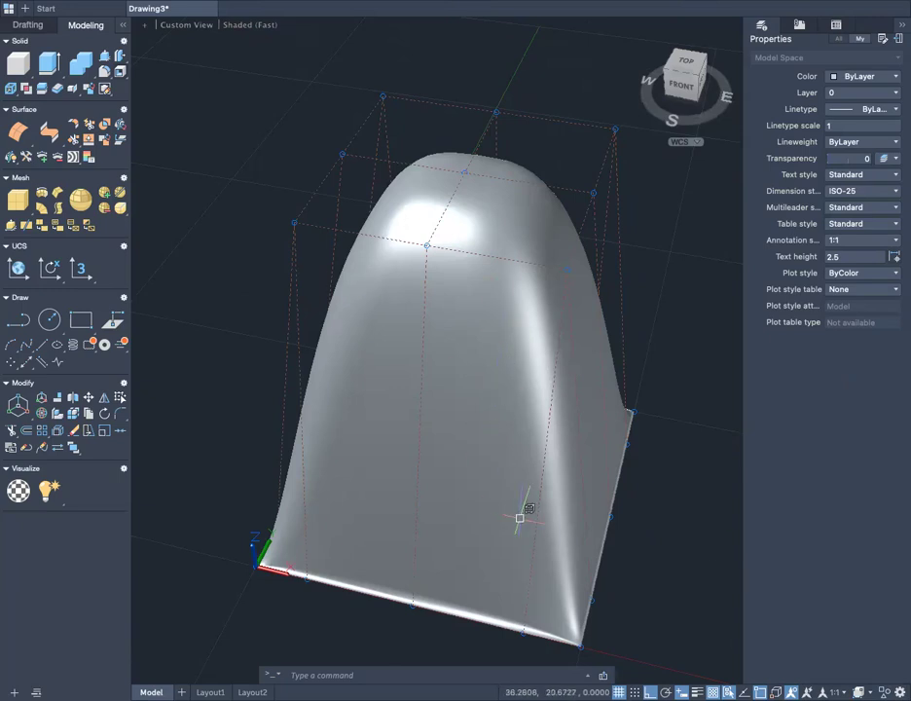
{"action": "left_click", "coordinate": [258, 29]}
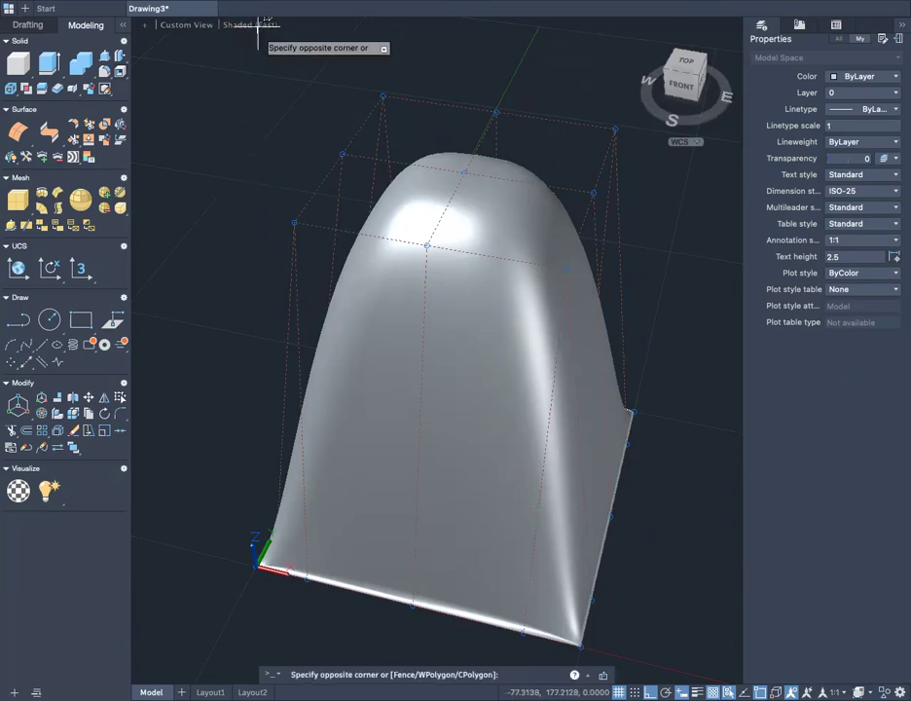
{"action": "left_click", "coordinate": [256, 28]}
{"action": "left_click", "coordinate": [251, 27]}
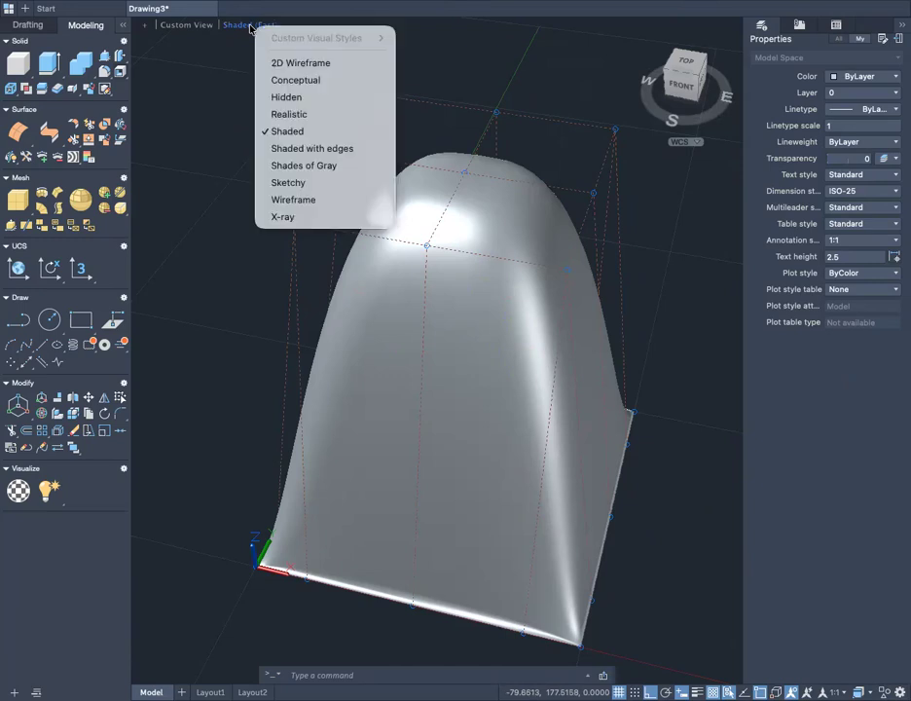
{"action": "key", "text": "Escape"}
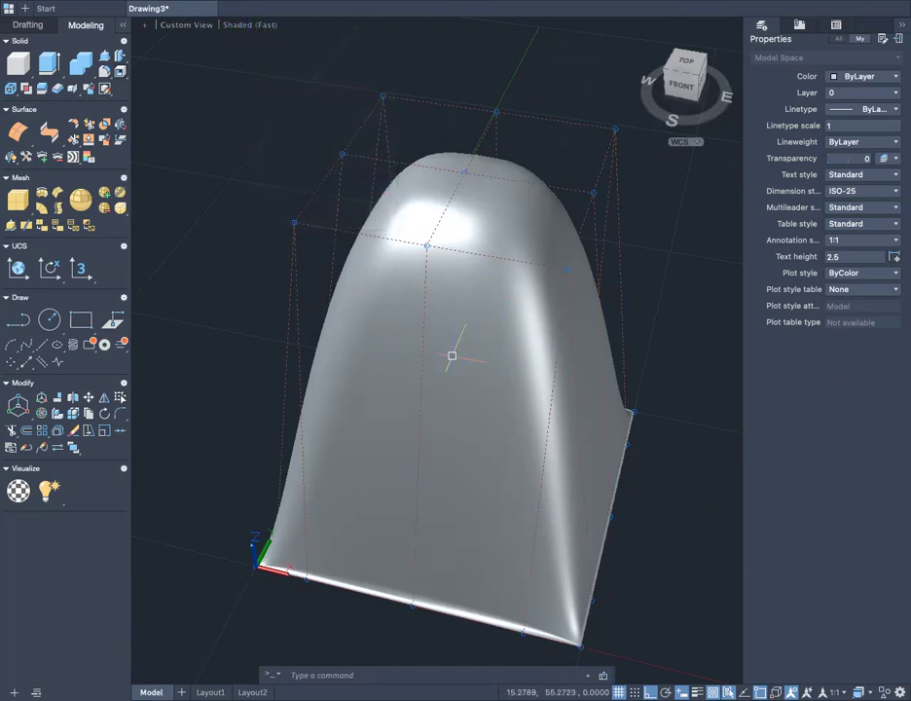
{"action": "left_click", "coordinate": [791, 693]}
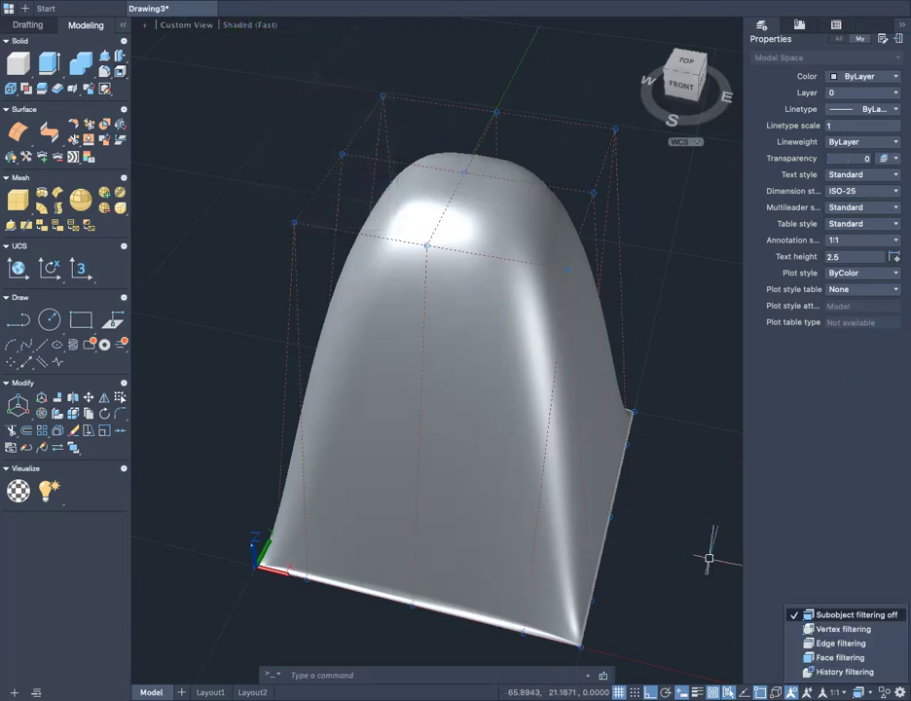
{"action": "left_click", "coordinate": [843, 630]}
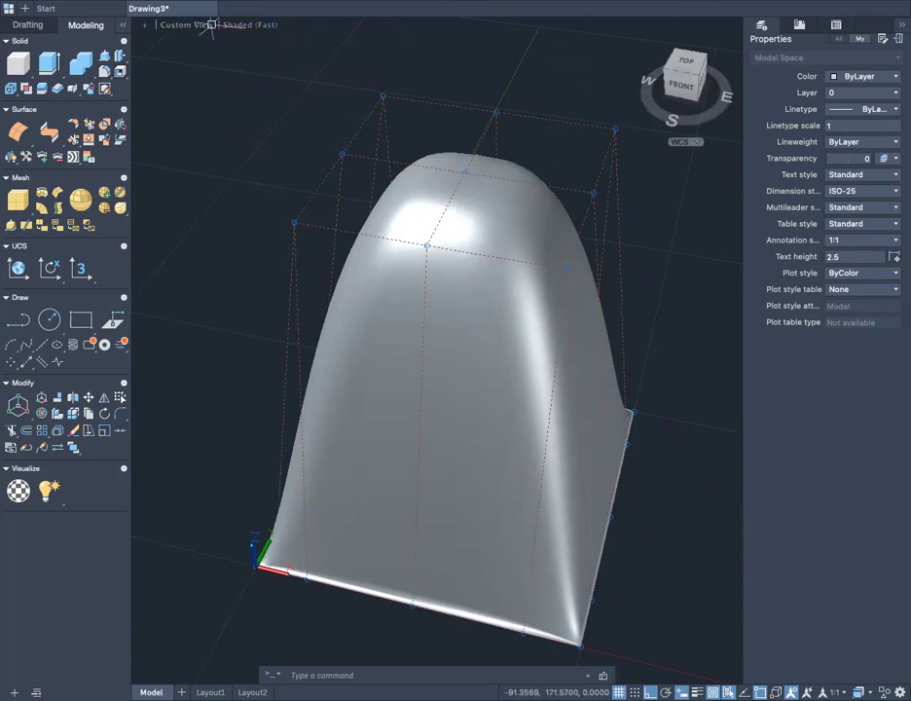
- Return the visual style to Wireframe and set the subobject filter to Vertex filtering
{"action": "left_click", "coordinate": [258, 24]}
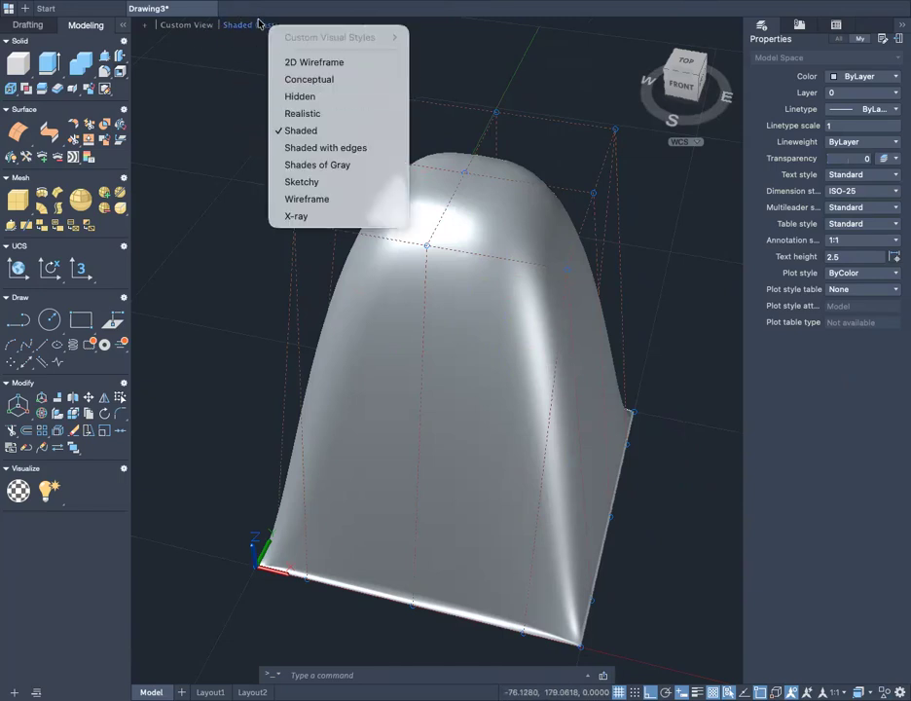
{"action": "left_click", "coordinate": [305, 200]}
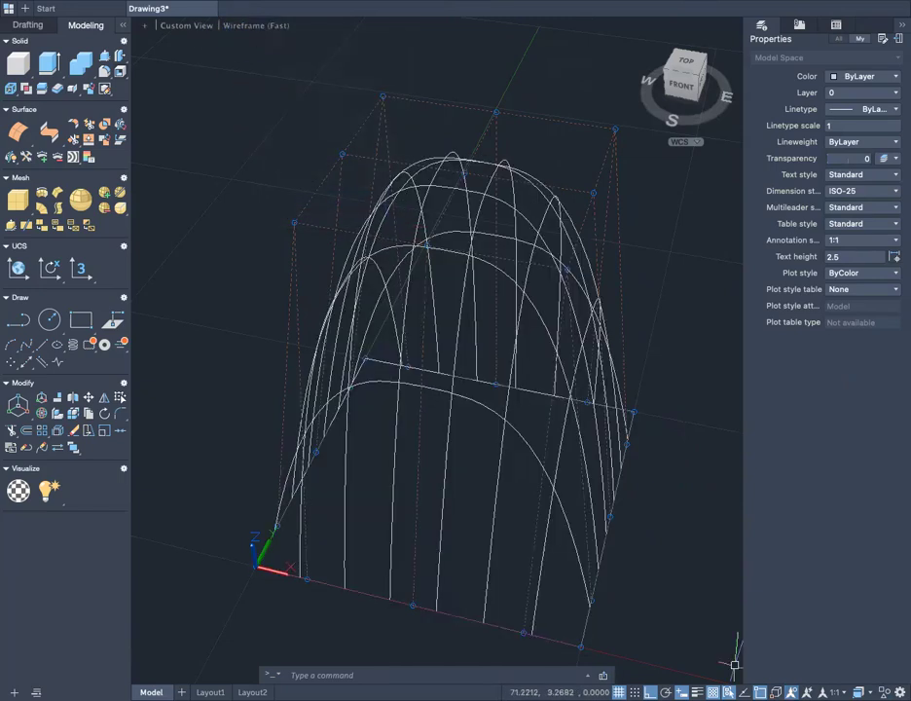
{"action": "left_click", "coordinate": [861, 693]}
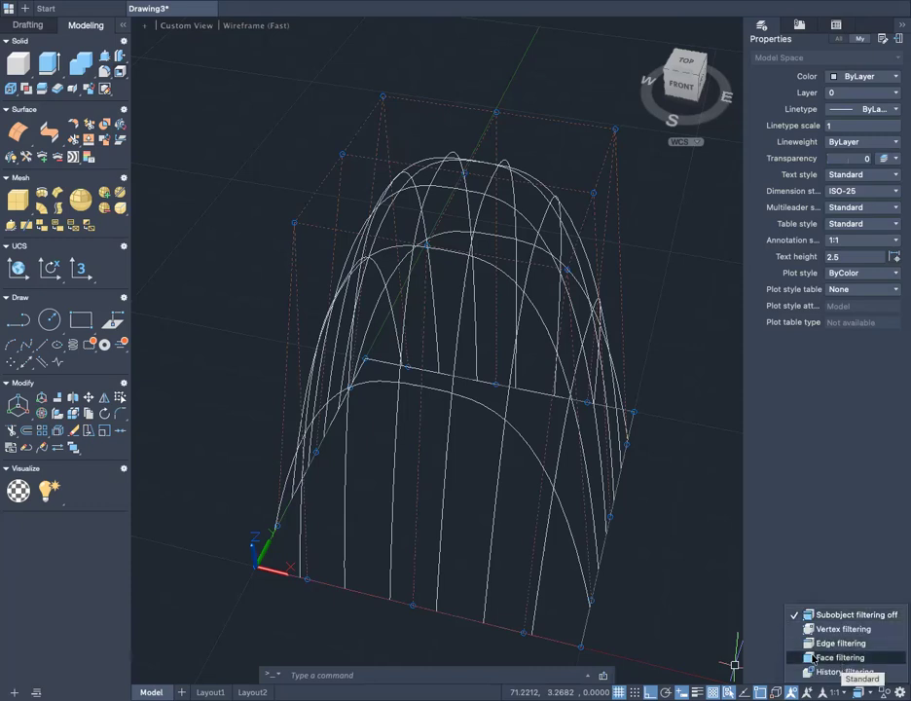
{"action": "left_click", "coordinate": [839, 633]}
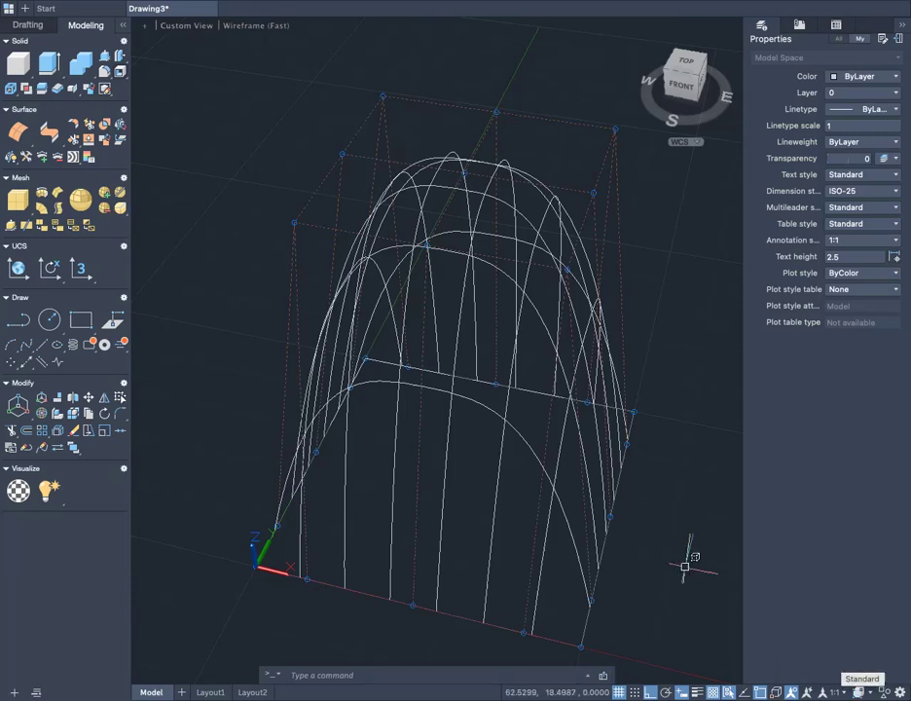
- Lower the central control vertex and its neighbour toward the X axis along Z to well below the surface's base, and clear the selection
{"action": "scroll", "coordinate": [685, 567], "scroll_direction": "down", "scroll_amount": 5}
{"action": "middle_click_drag", "start_coordinate": [648, 544], "coordinate": [549, 493], "text": "shift"}
{"action": "scroll", "coordinate": [389, 239], "scroll_direction": "up", "scroll_amount": 3}
{"action": "scroll", "coordinate": [388, 239], "scroll_direction": "up", "scroll_amount": 2}
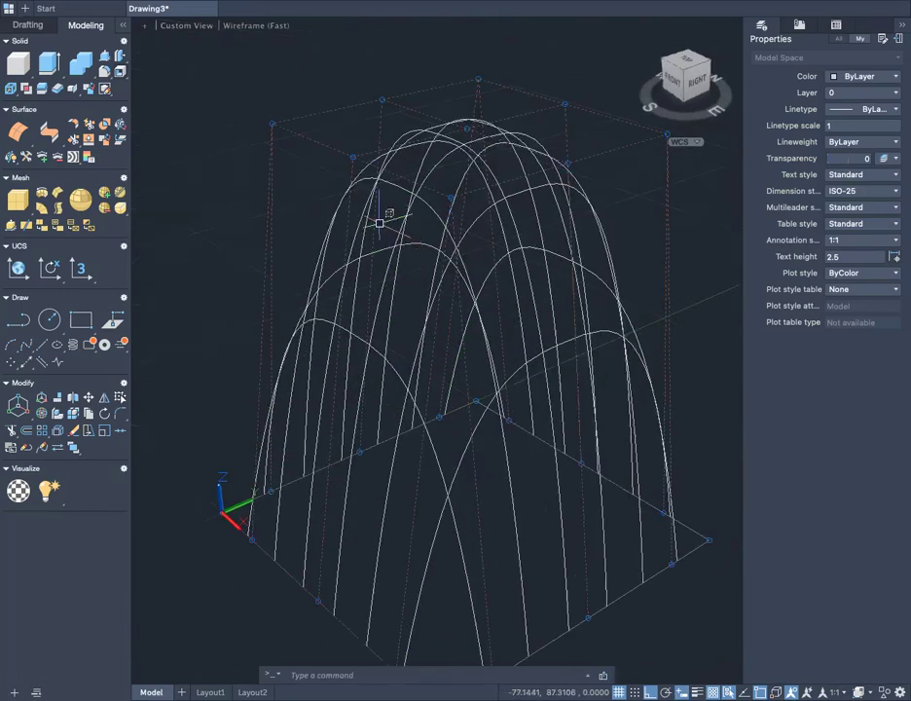
{"action": "left_click", "coordinate": [354, 155]}
{"action": "left_click", "coordinate": [467, 127]}
{"action": "scroll", "coordinate": [575, 273], "scroll_direction": "down", "scroll_amount": 3}
{"action": "middle_click_drag", "start_coordinate": [565, 380], "coordinate": [459, 366], "text": "shift"}
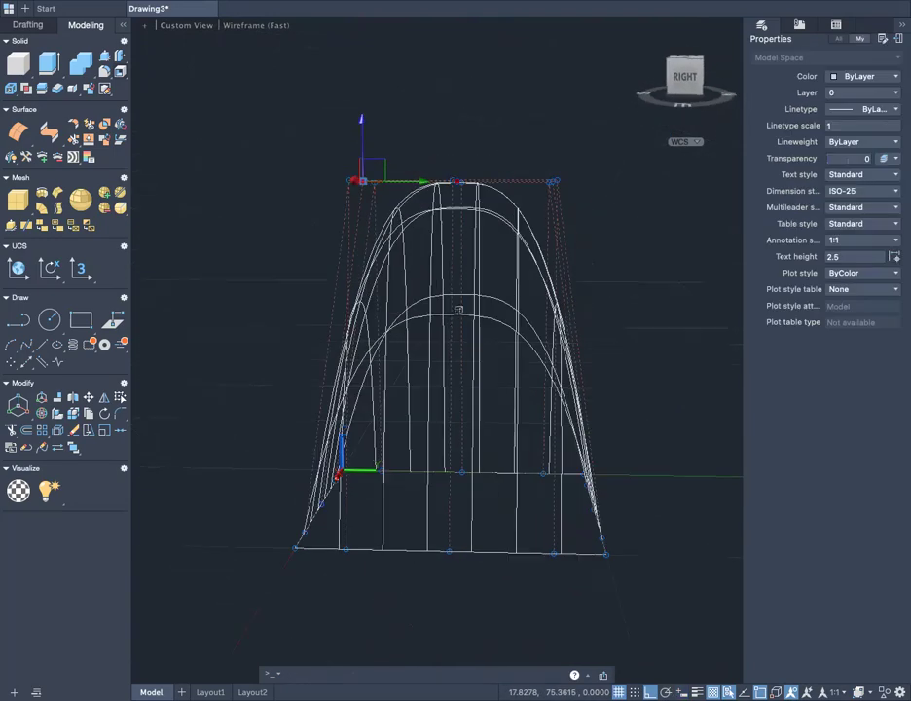
{"action": "left_click", "coordinate": [362, 121]}
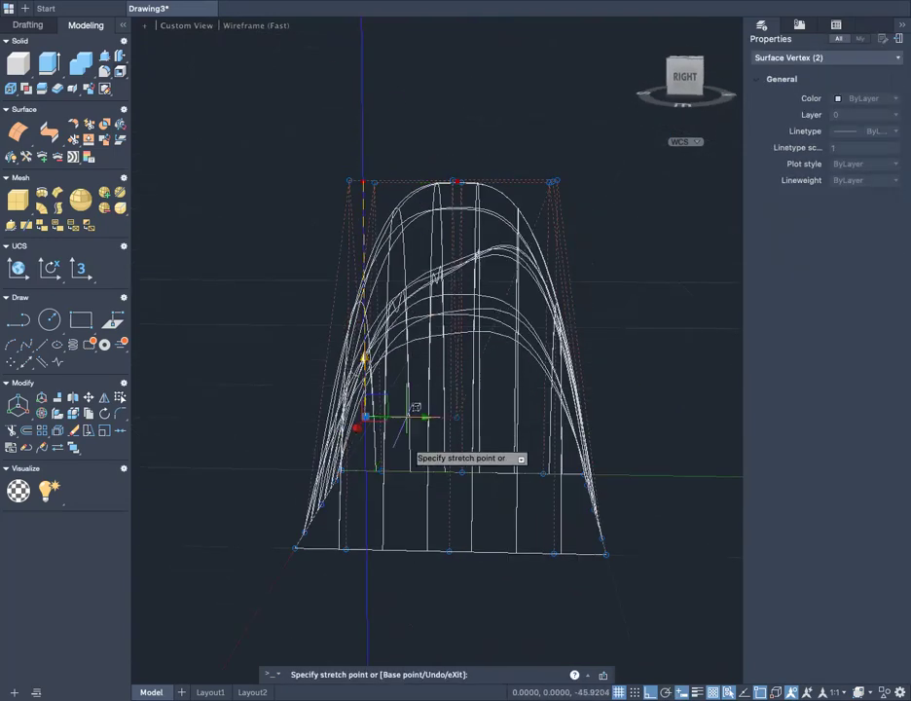
{"action": "scroll", "coordinate": [411, 480], "scroll_direction": "down", "scroll_amount": 5}
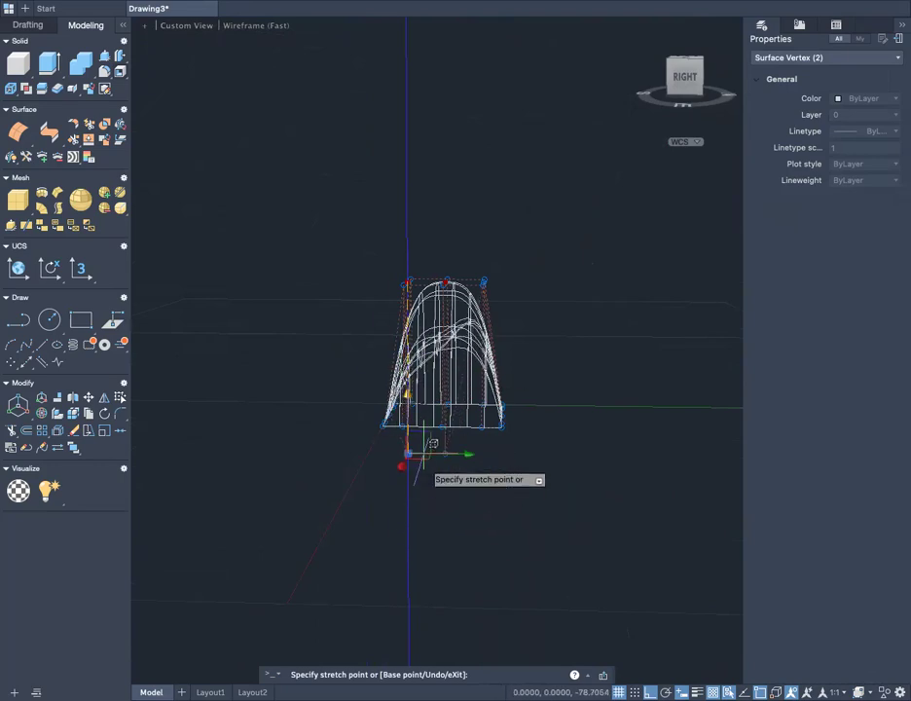
{"action": "left_click", "coordinate": [433, 525]}
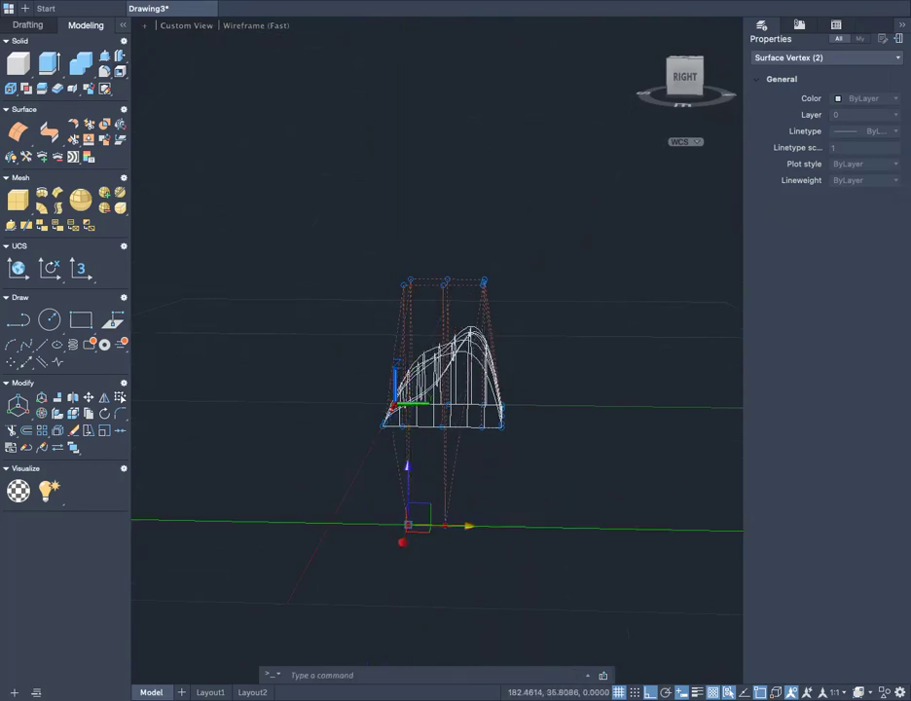
{"action": "scroll", "coordinate": [441, 523], "scroll_direction": "up", "scroll_amount": 5}
{"action": "key", "text": "Escape"}
- Move the lowered central control vertex along Y, away from the X axis, to beyond the surface's far edge
{"action": "middle_click_drag", "start_coordinate": [442, 499], "coordinate": [499, 348]}
{"action": "scroll", "coordinate": [507, 519], "scroll_direction": "up", "scroll_amount": 2}
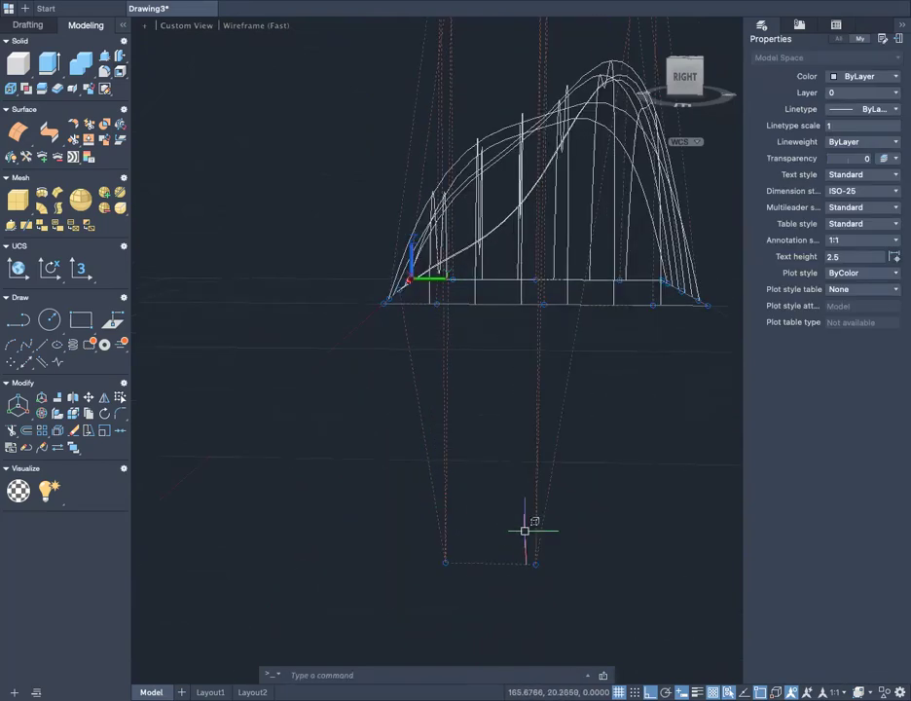
{"action": "left_click", "coordinate": [537, 563]}
{"action": "middle_click_drag", "start_coordinate": [591, 502], "coordinate": [439, 453]}
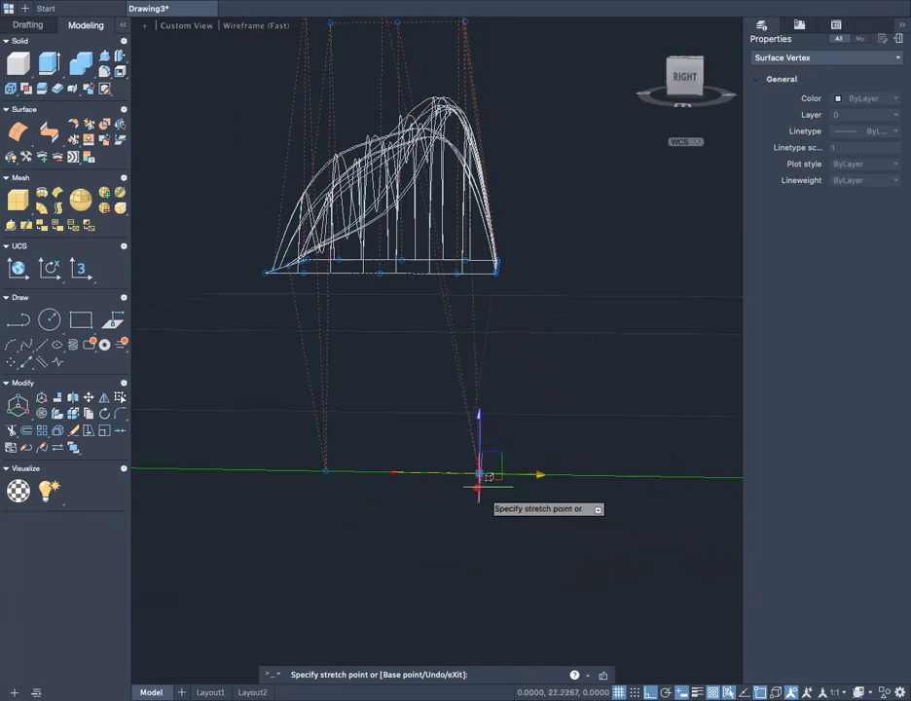
{"action": "left_click", "coordinate": [551, 513]}
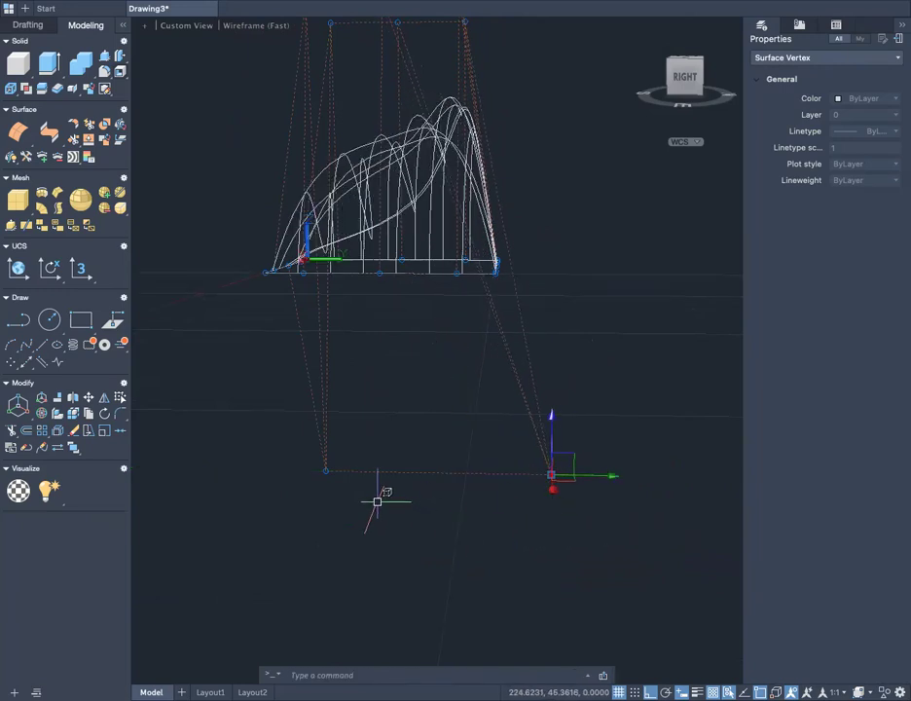
- Examine the surface's stretched profile and its two lowered control vertices from around the right side
{"action": "middle_click_drag", "start_coordinate": [378, 516], "coordinate": [351, 522], "text": "shift"}
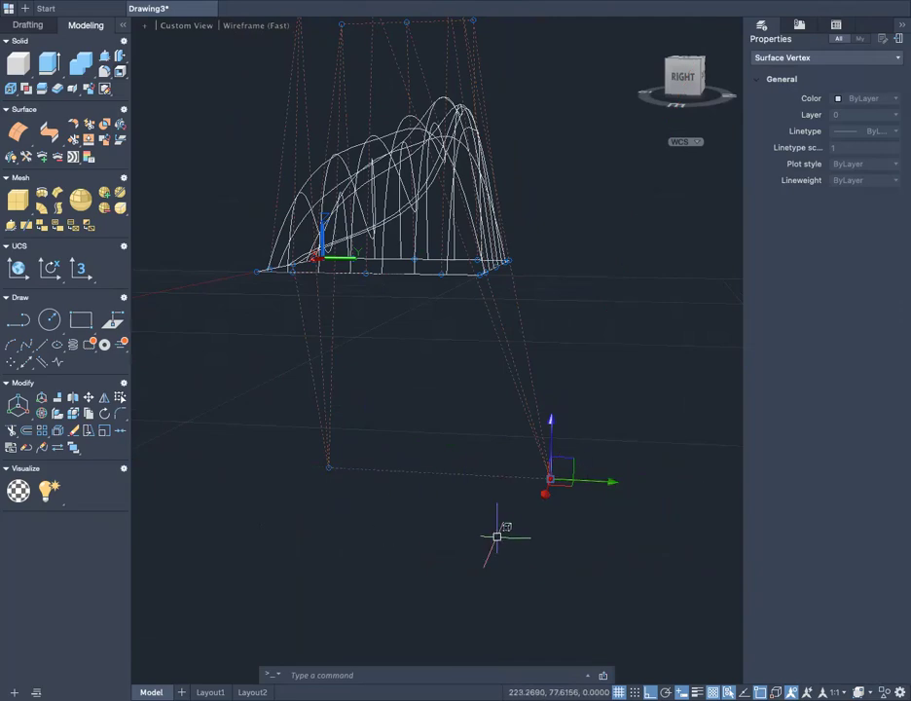
{"action": "scroll", "coordinate": [501, 537], "scroll_direction": "up", "scroll_amount": 4}
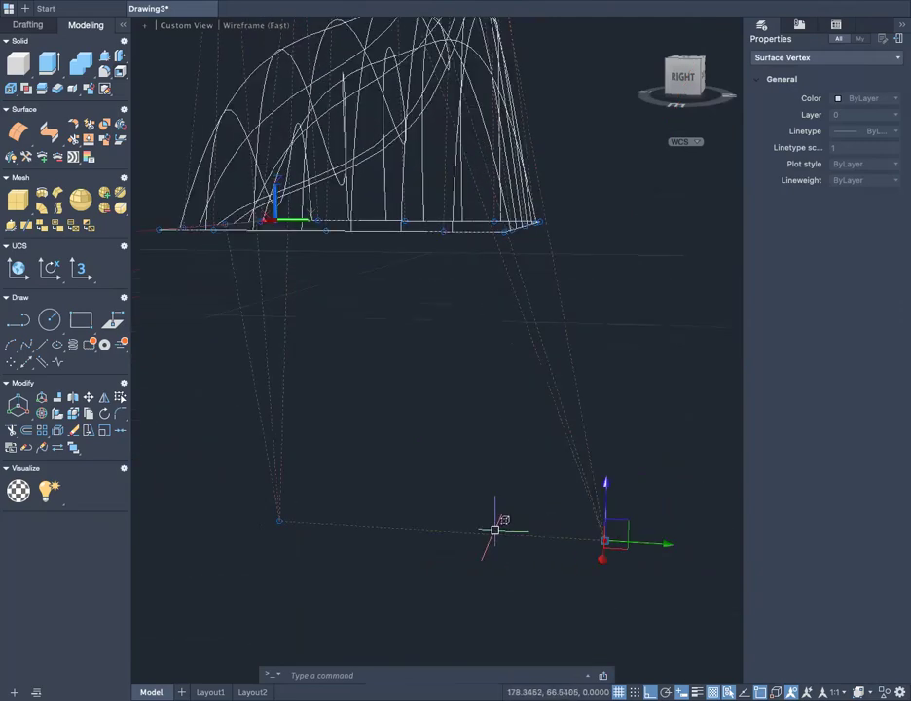
{"action": "middle_click_drag", "start_coordinate": [501, 541], "coordinate": [461, 487], "text": "shift"}
{"action": "scroll", "coordinate": [450, 519], "scroll_direction": "down", "scroll_amount": 3}
{"action": "scroll", "coordinate": [338, 515], "scroll_direction": "up", "scroll_amount": 2}
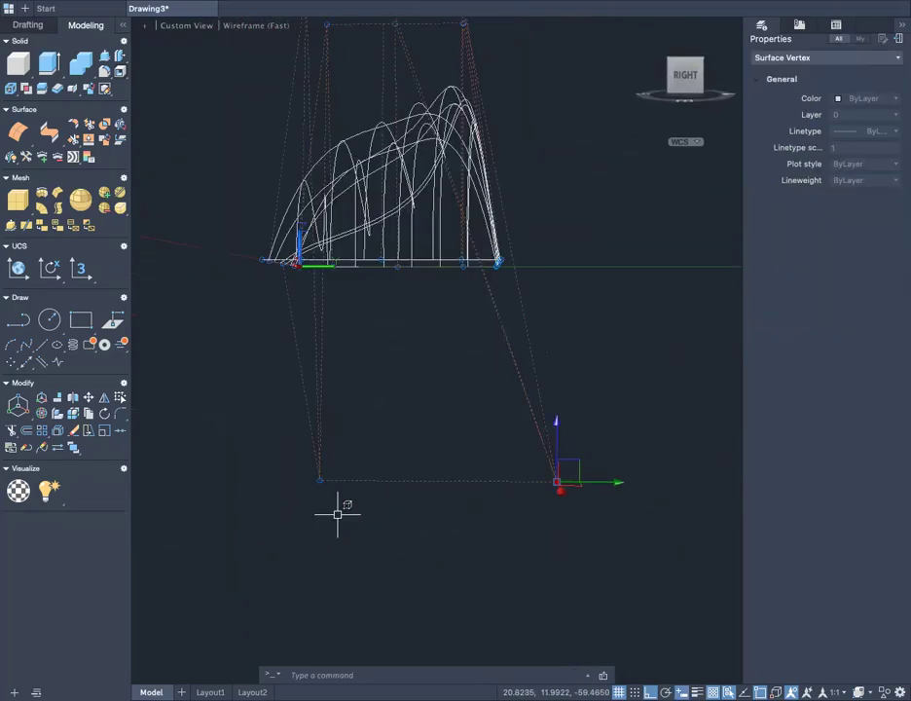
{"action": "middle_click_drag", "start_coordinate": [343, 486], "coordinate": [368, 501], "text": "shift"}
{"action": "scroll", "coordinate": [368, 501], "scroll_direction": "down", "scroll_amount": 3}
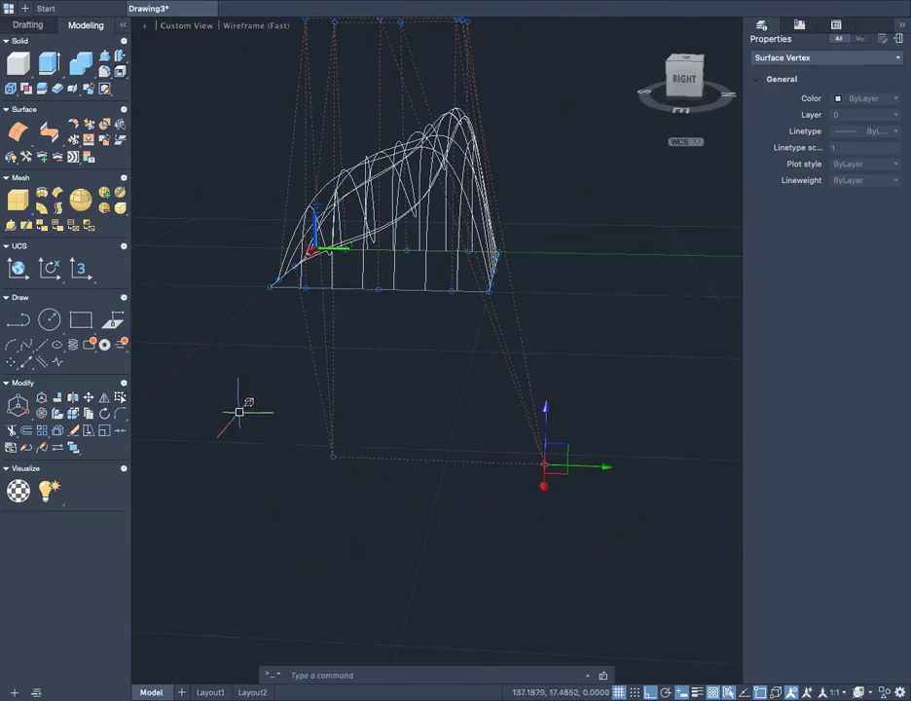
- Select only the lowered control vertex nearer the X axis and move it in the negative Y direction, just past the surface's near edge
{"action": "scroll", "coordinate": [246, 435], "scroll_direction": "up", "scroll_amount": 4}
{"action": "left_click", "coordinate": [280, 511]}
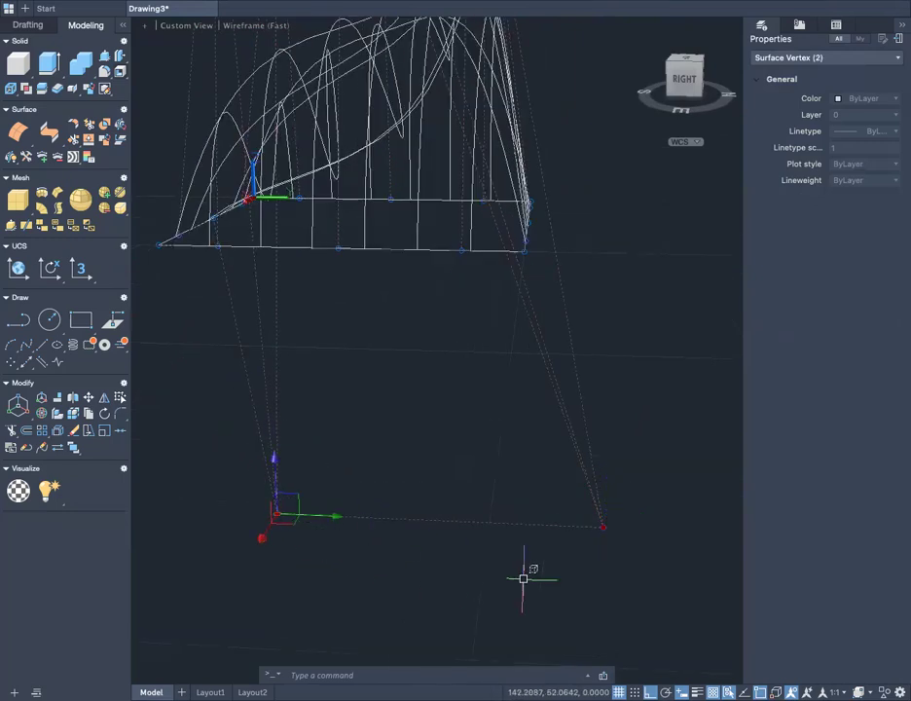
{"action": "key", "text": "Escape"}
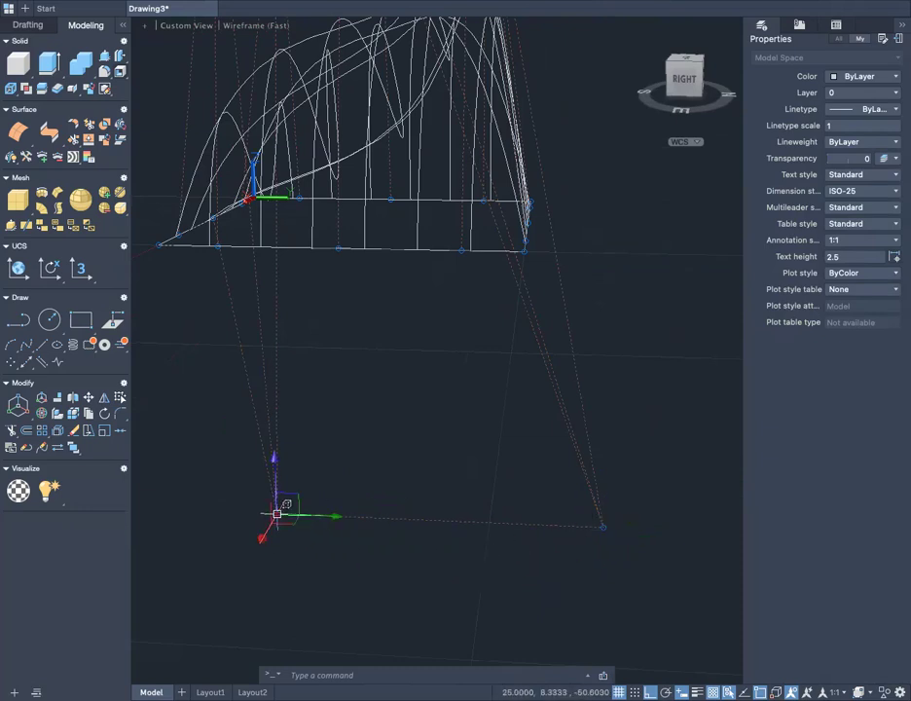
{"action": "left_click", "coordinate": [278, 513]}
{"action": "scroll", "coordinate": [438, 532], "scroll_direction": "down", "scroll_amount": 3}
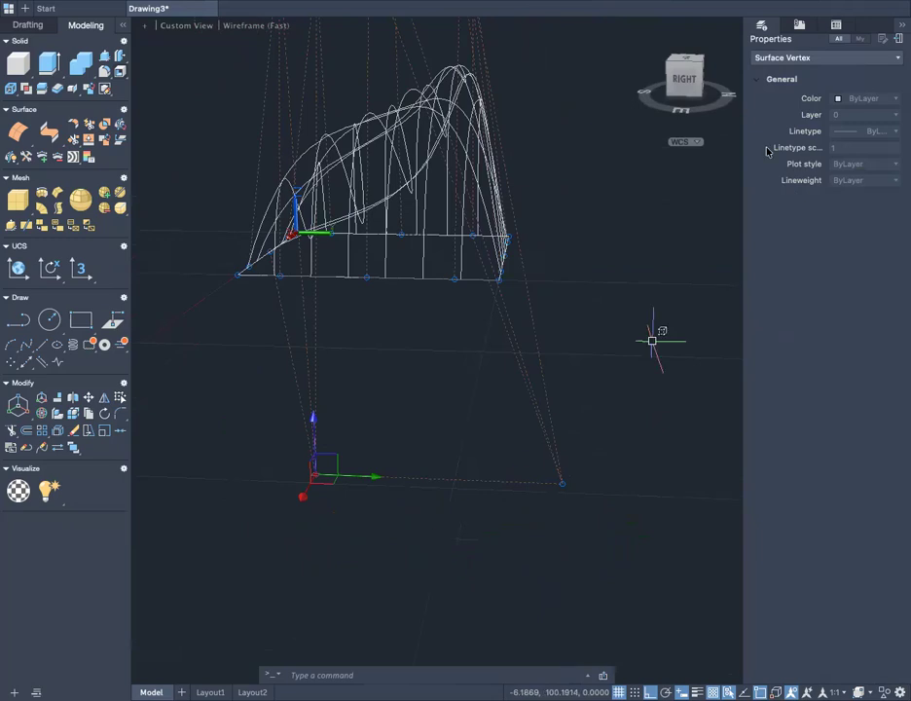
{"action": "left_click", "coordinate": [686, 80]}
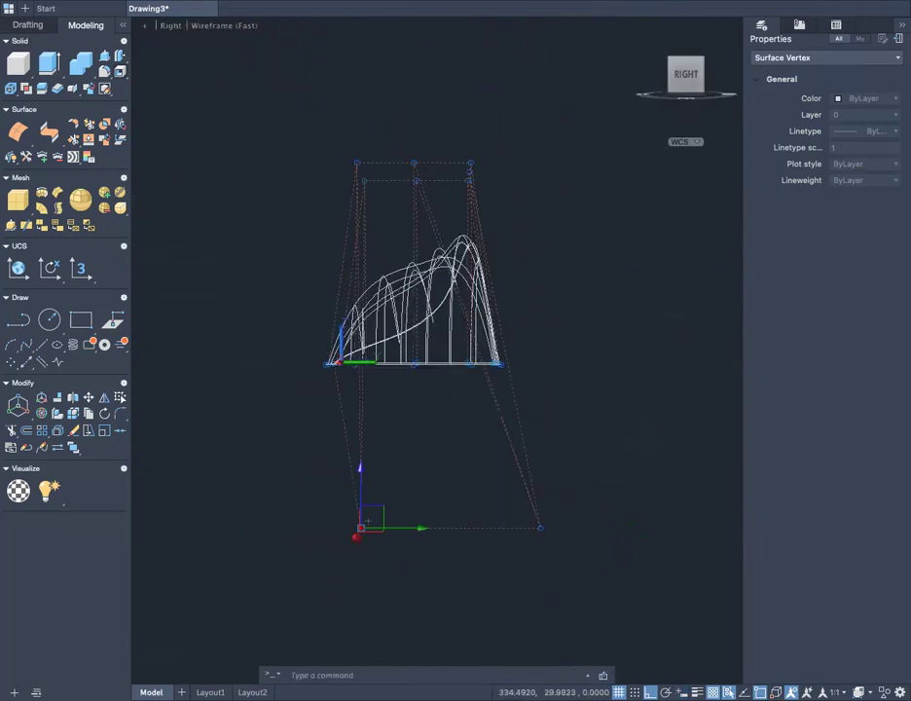
{"action": "scroll", "coordinate": [363, 530], "scroll_direction": "up", "scroll_amount": 4}
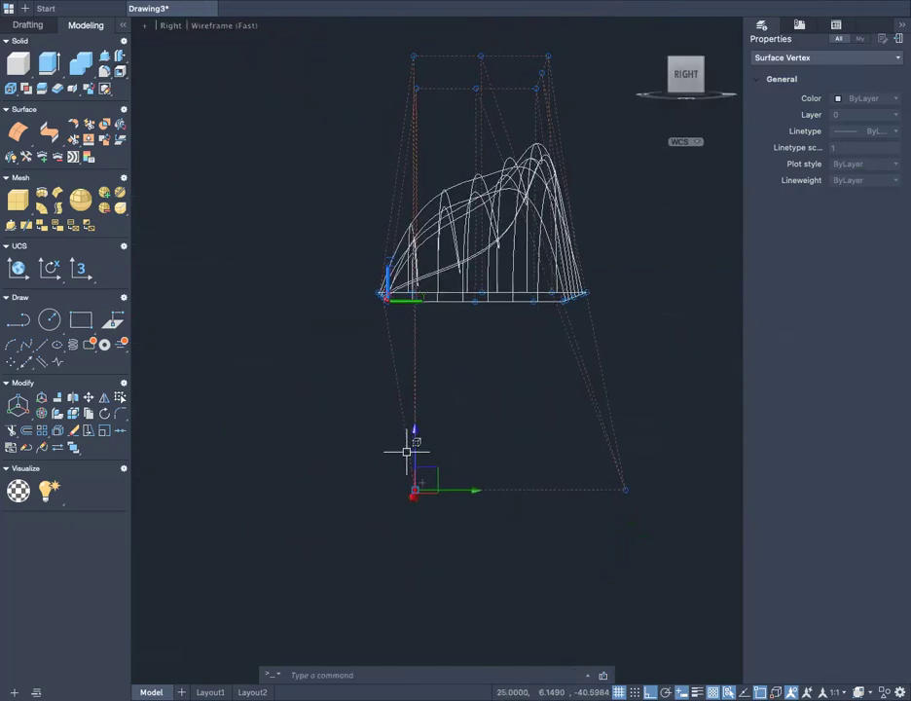
{"action": "middle_click_drag", "start_coordinate": [442, 459], "coordinate": [538, 450], "text": "shift"}
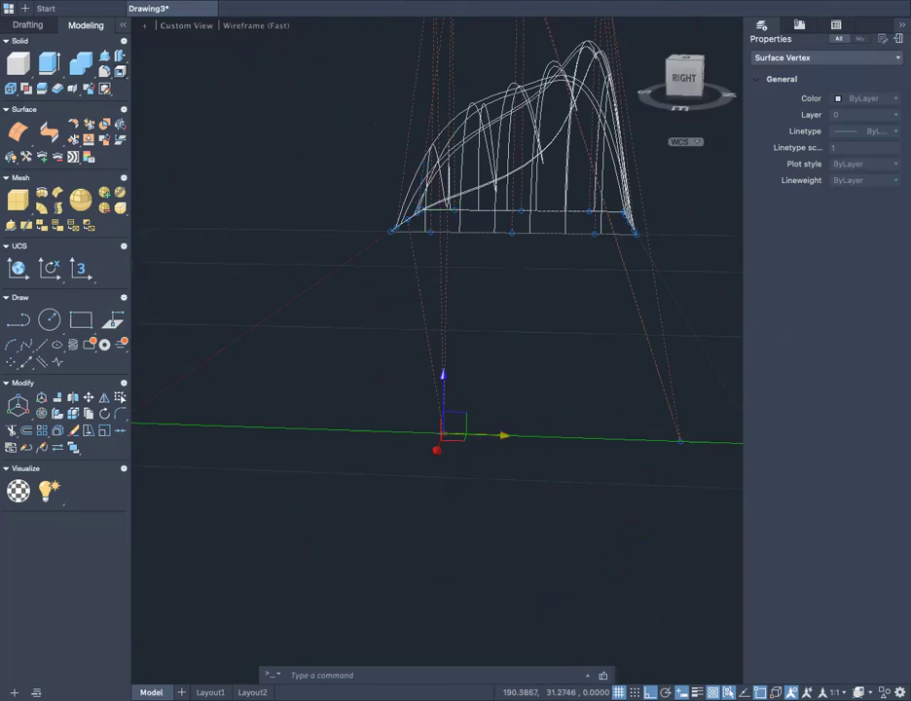
{"action": "left_click", "coordinate": [492, 435]}
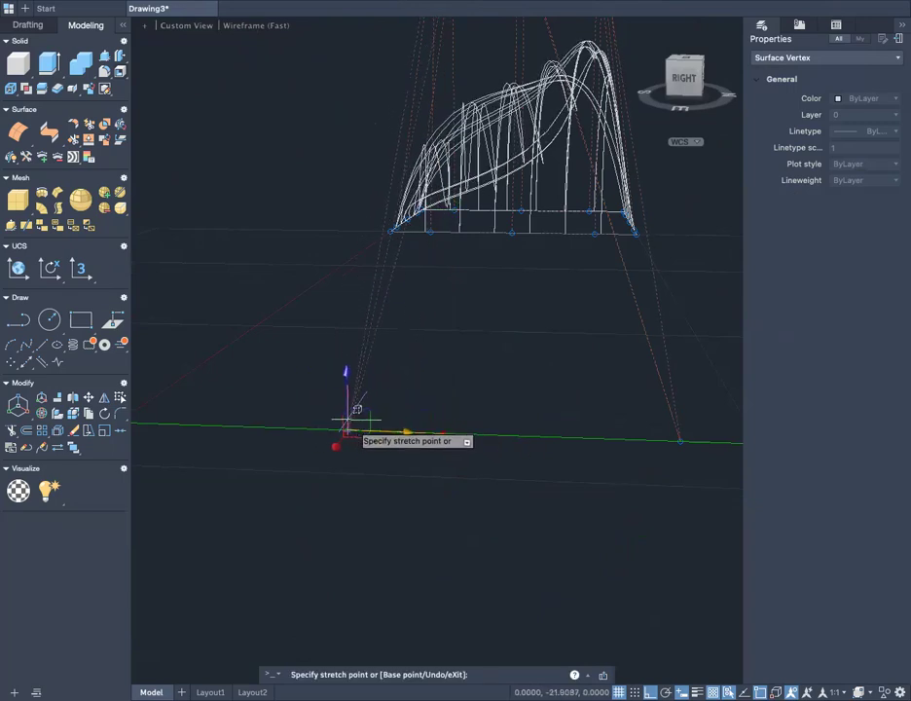
{"action": "left_click", "coordinate": [374, 429]}
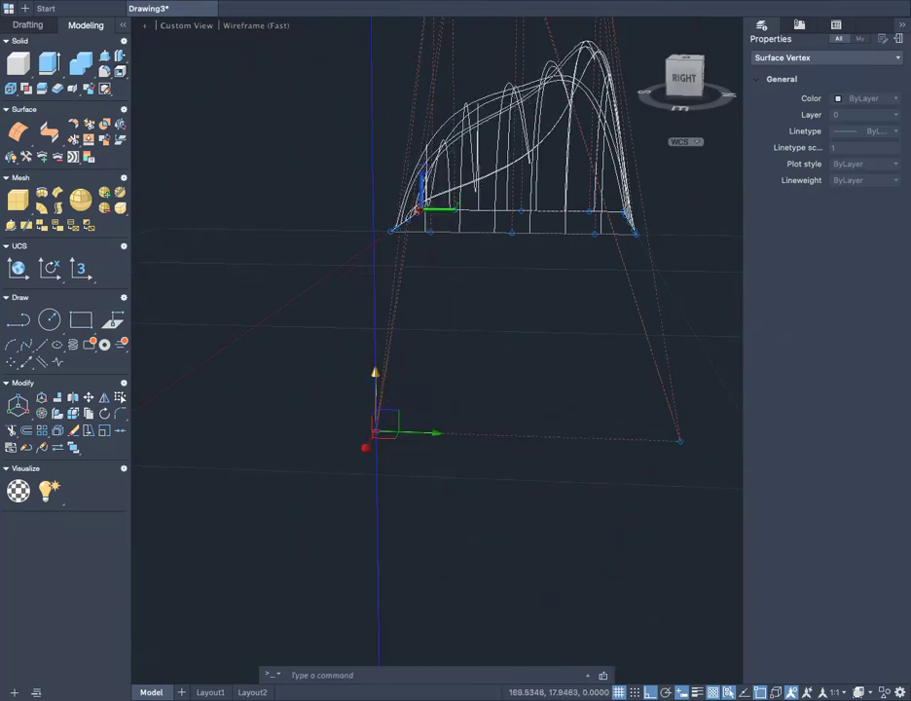
- Raise the lowered near-side control vertex along Z, keeping it below the surface's base, and clear the selection
{"action": "left_click", "coordinate": [374, 394]}
{"action": "left_click", "coordinate": [376, 327]}
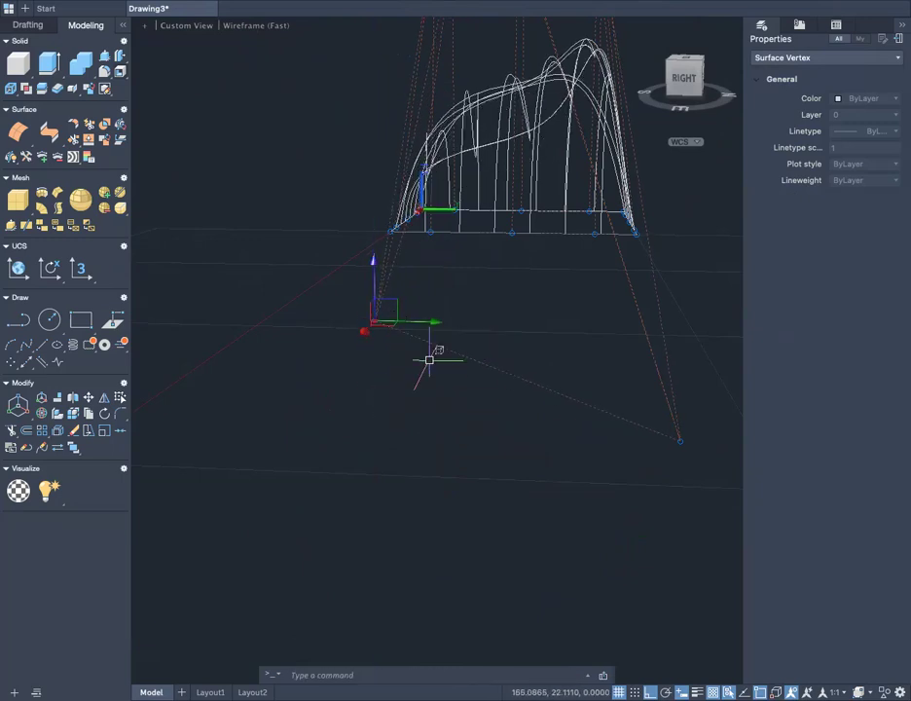
{"action": "key", "text": "Escape"}
- Move the lowered far-side control vertex further down along Z and further outward along Y
{"action": "middle_click_drag", "start_coordinate": [410, 407], "coordinate": [428, 419], "text": "shift"}
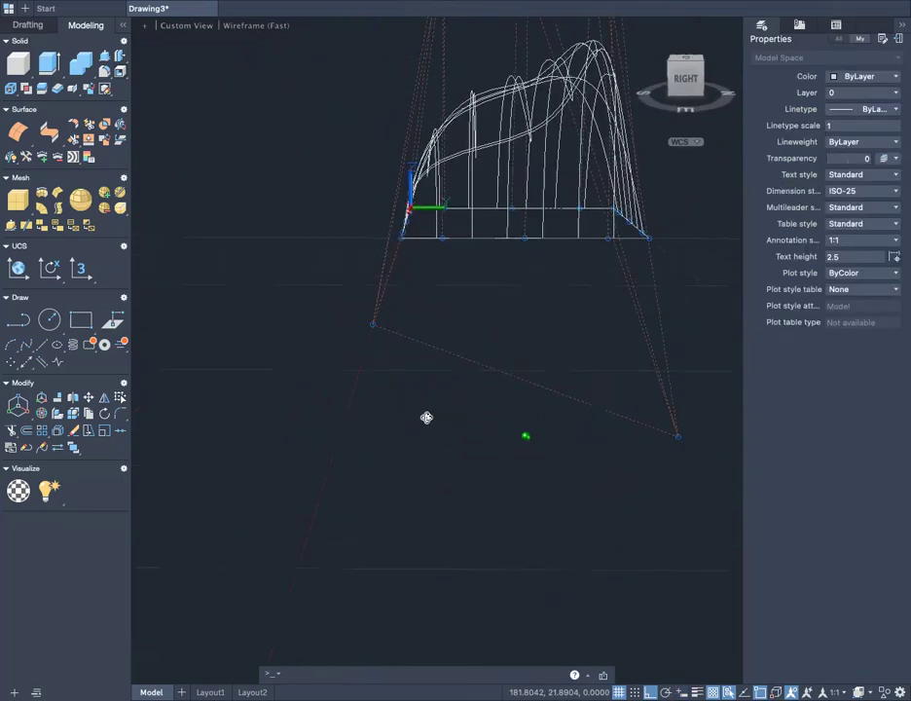
{"action": "left_click", "coordinate": [678, 435]}
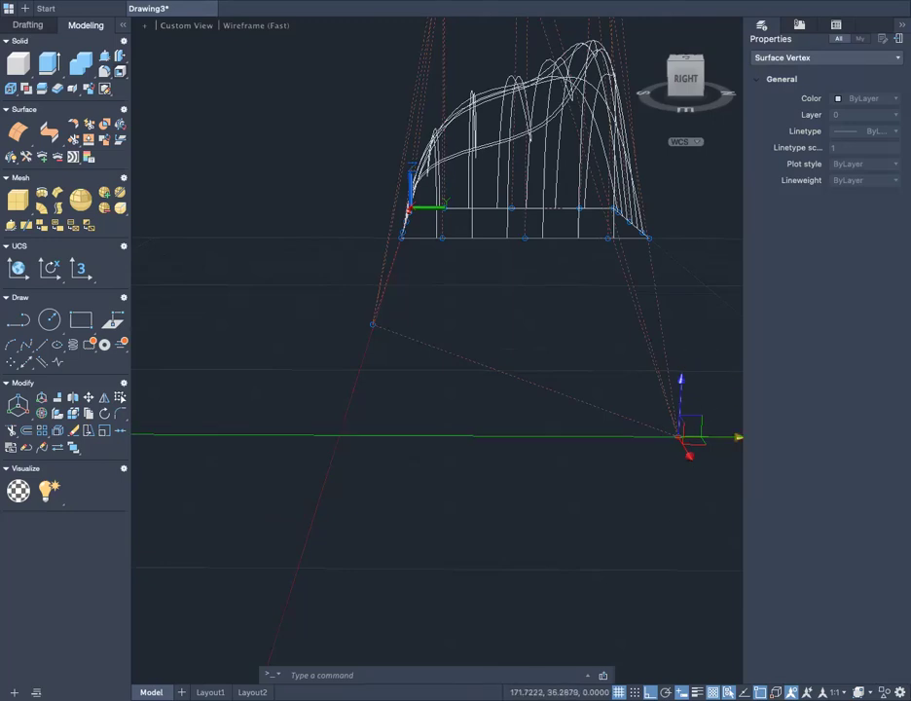
{"action": "scroll", "coordinate": [618, 440], "scroll_direction": "down", "scroll_amount": 3}
{"action": "left_click_drag", "start_coordinate": [631, 416], "coordinate": [643, 556]}
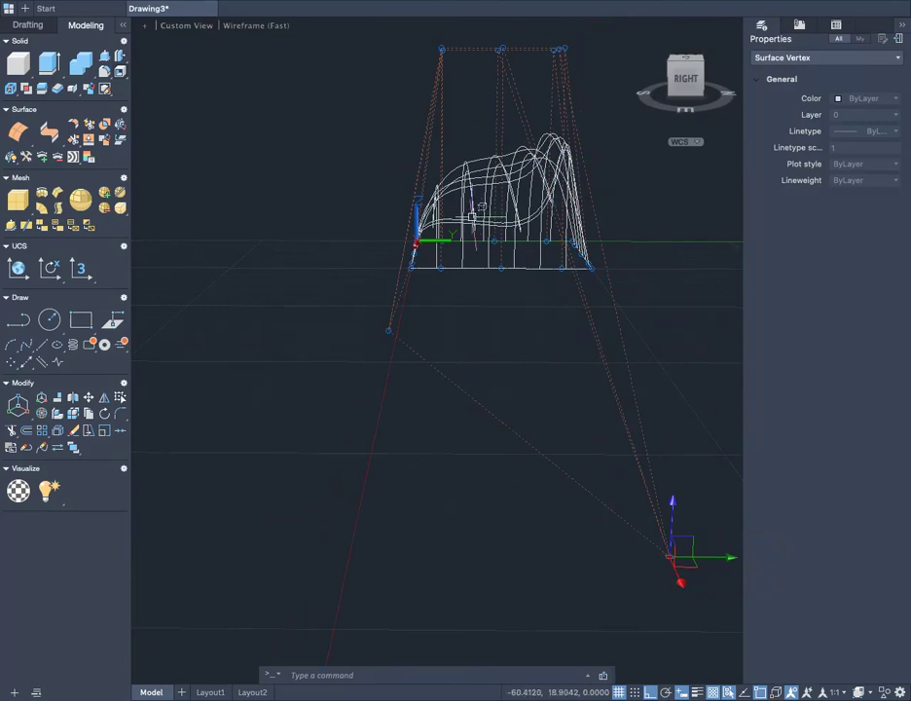
- Select only the lowered near-side control vertex and raise it along Z by about 14 units
{"action": "scroll", "coordinate": [398, 332], "scroll_direction": "up", "scroll_amount": 4}
{"action": "scroll", "coordinate": [391, 334], "scroll_direction": "down", "scroll_amount": 3}
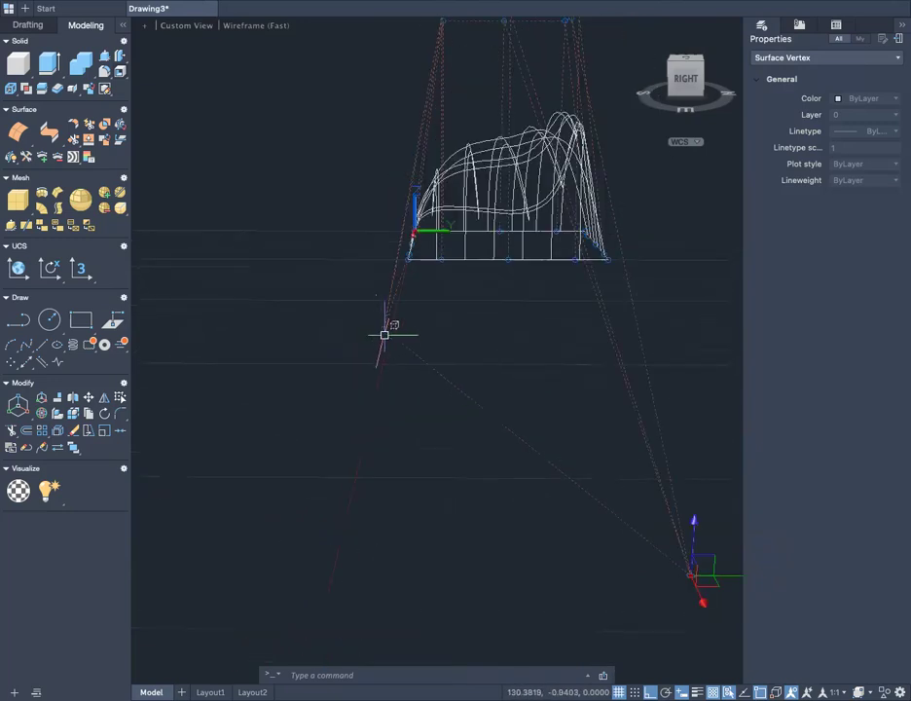
{"action": "scroll", "coordinate": [378, 331], "scroll_direction": "up", "scroll_amount": 2}
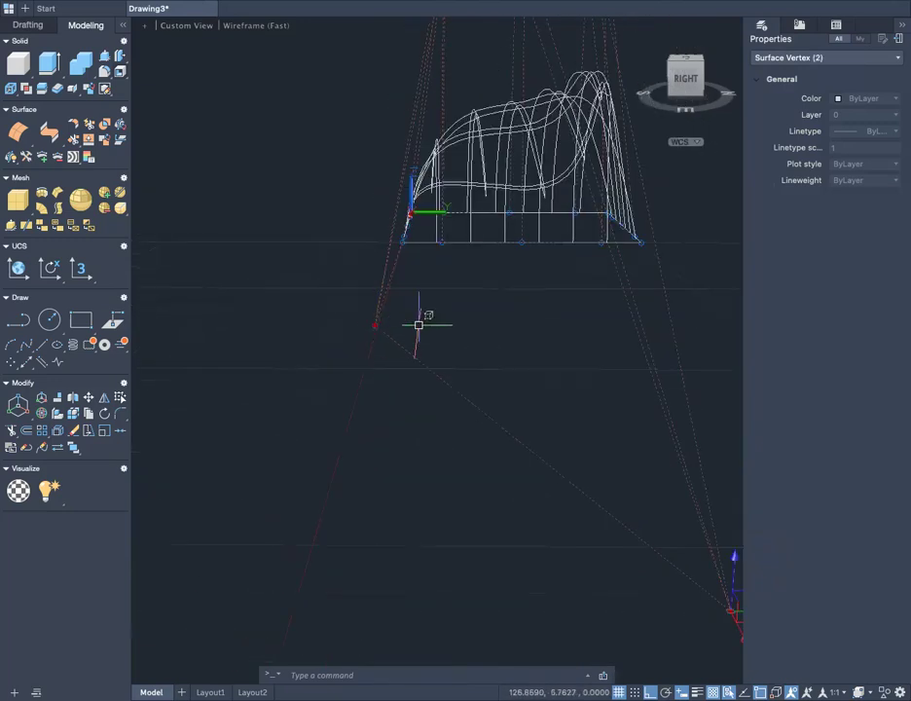
{"action": "key", "text": "Escape"}
{"action": "left_click", "coordinate": [374, 325]}
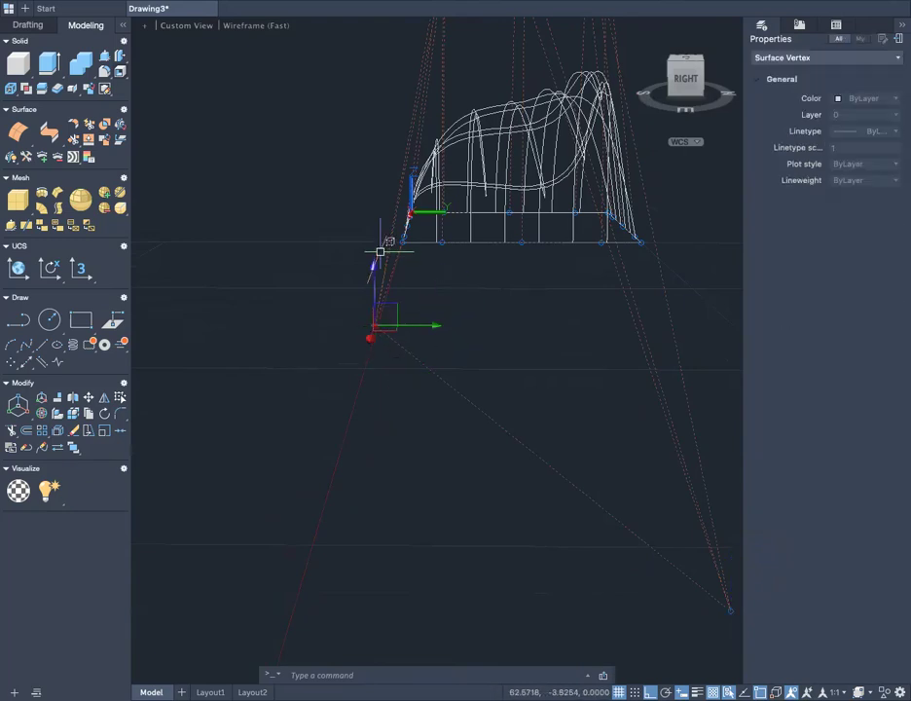
{"action": "left_click", "coordinate": [374, 304]}
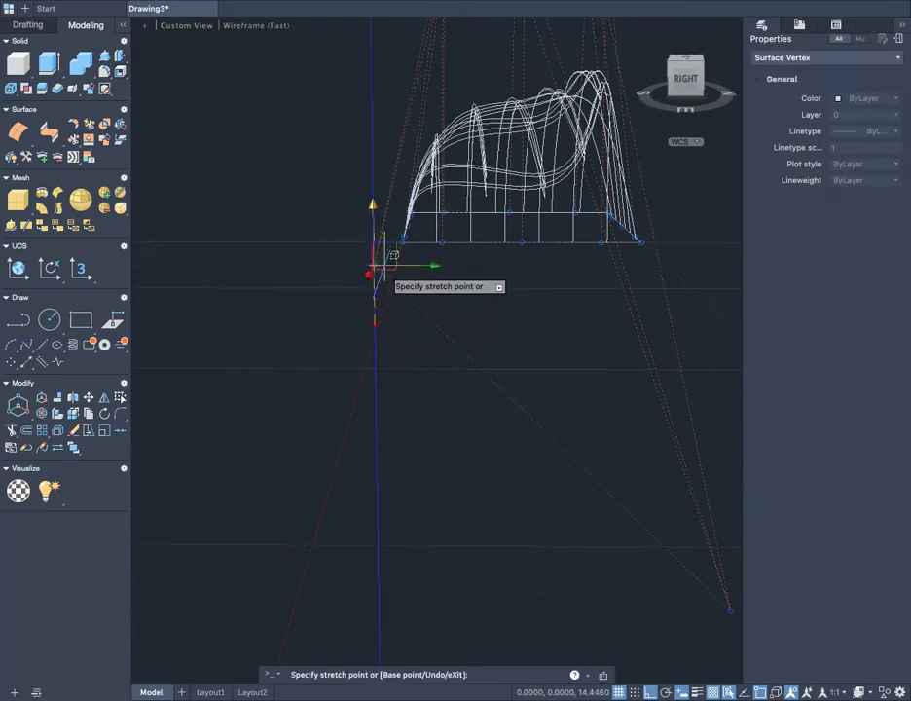
{"action": "left_click", "coordinate": [379, 271]}
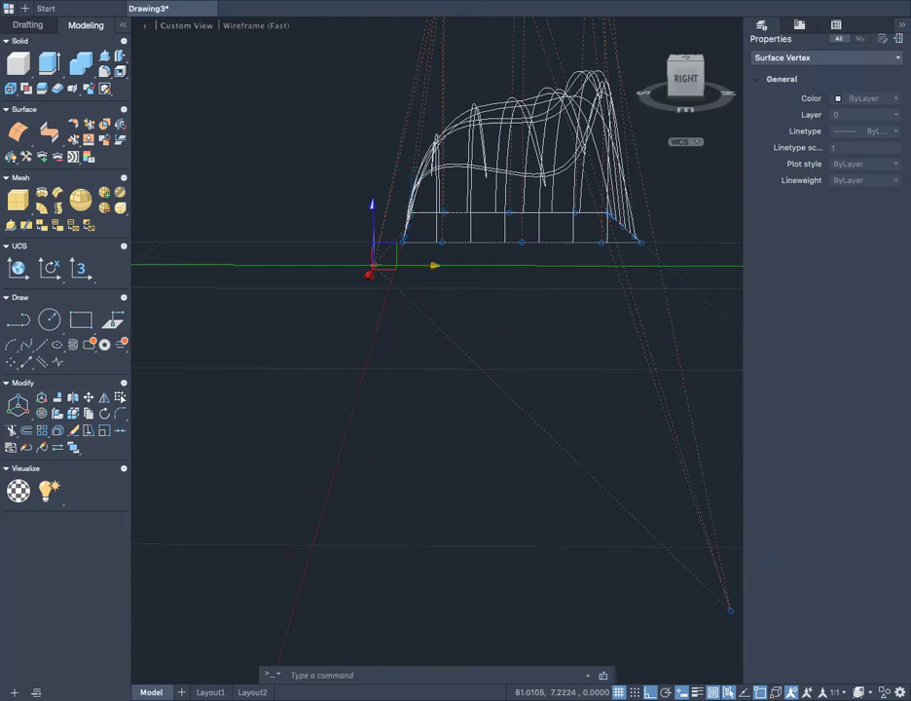
- Move the near-side control vertex in the negative Y direction, well outside the surface's near edge, and clear the selection
{"action": "left_click", "coordinate": [435, 264]}
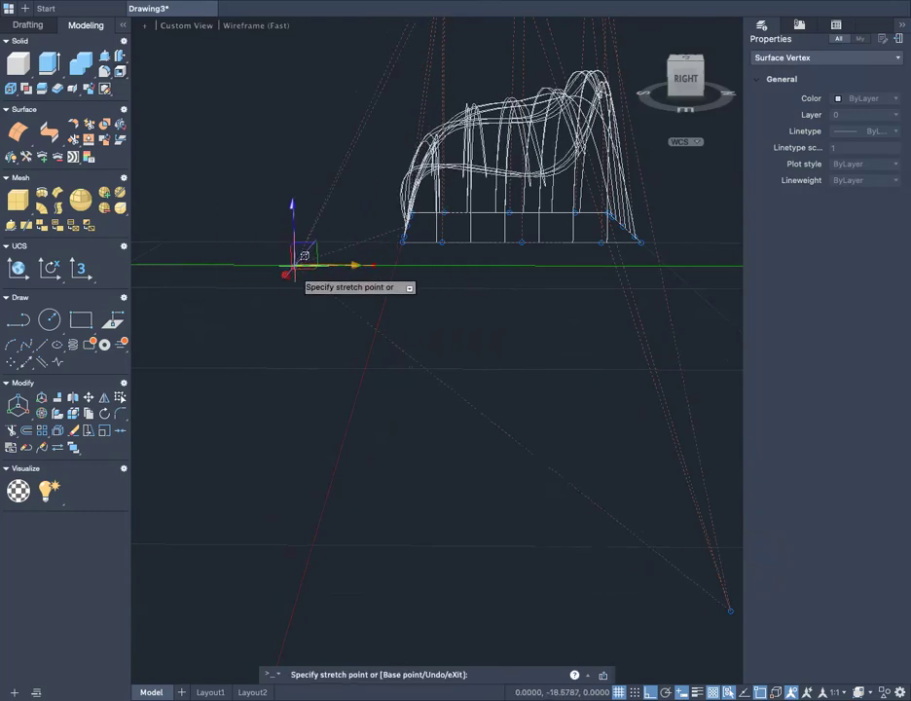
{"action": "left_click", "coordinate": [277, 256]}
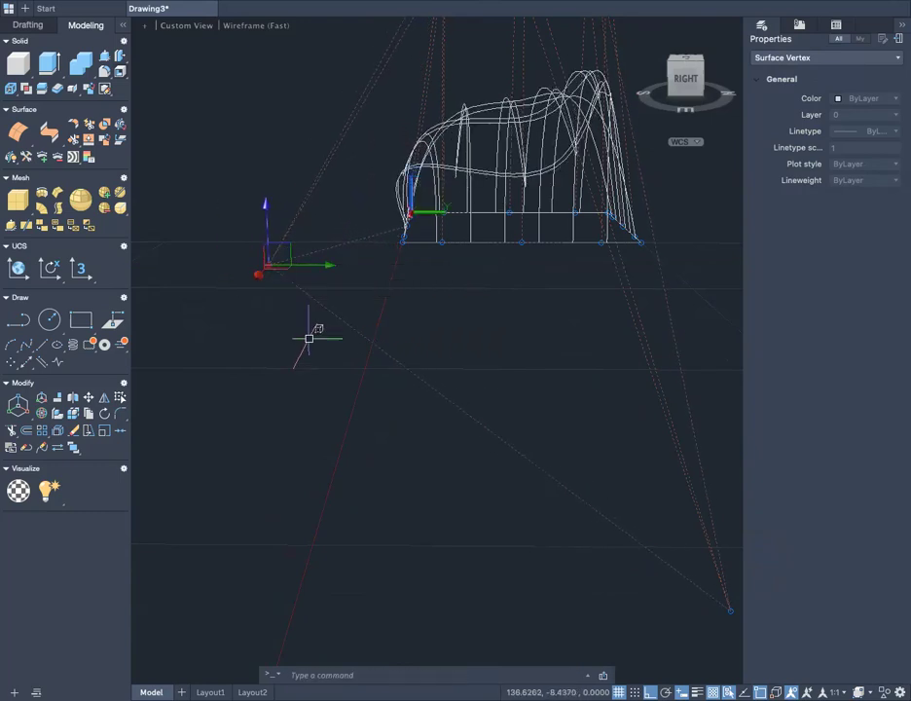
{"action": "key", "text": "Escape"}
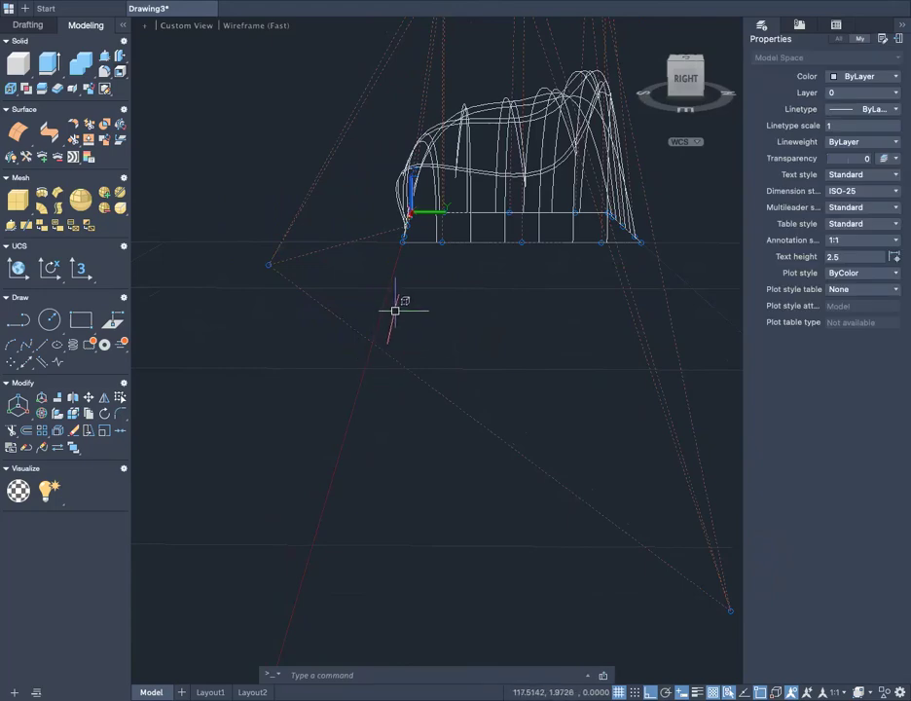
- Examine the sculpted surface from the front and from the front-left corner
{"action": "middle_click_drag", "start_coordinate": [314, 331], "coordinate": [488, 183], "text": "shift"}
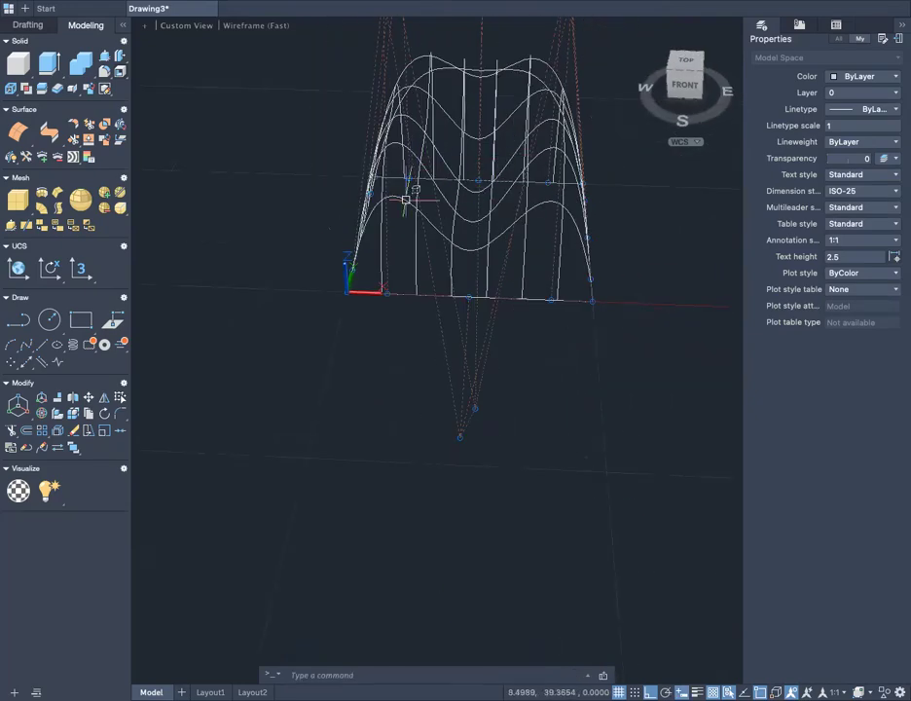
{"action": "middle_click_drag", "start_coordinate": [362, 399], "coordinate": [431, 399], "text": "shift"}
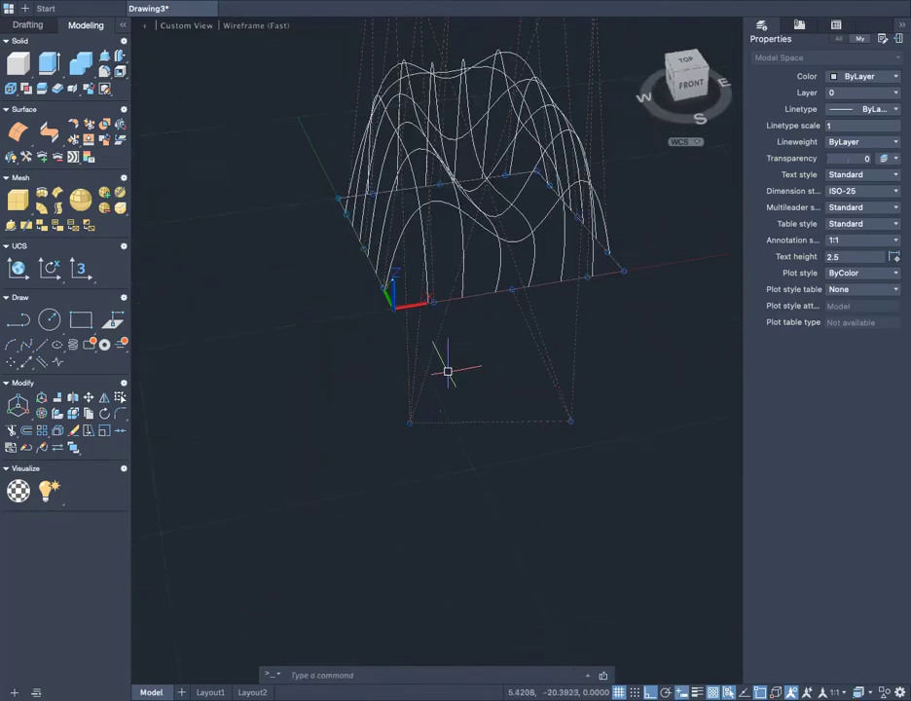
{"action": "middle_click_drag", "start_coordinate": [356, 321], "coordinate": [362, 265], "text": "shift"}
{"action": "middle_click_drag", "start_coordinate": [316, 301], "coordinate": [546, 348], "text": "shift"}
{"action": "scroll", "coordinate": [531, 347], "scroll_direction": "up", "scroll_amount": 4}
{"action": "scroll", "coordinate": [526, 346], "scroll_direction": "down", "scroll_amount": 5}
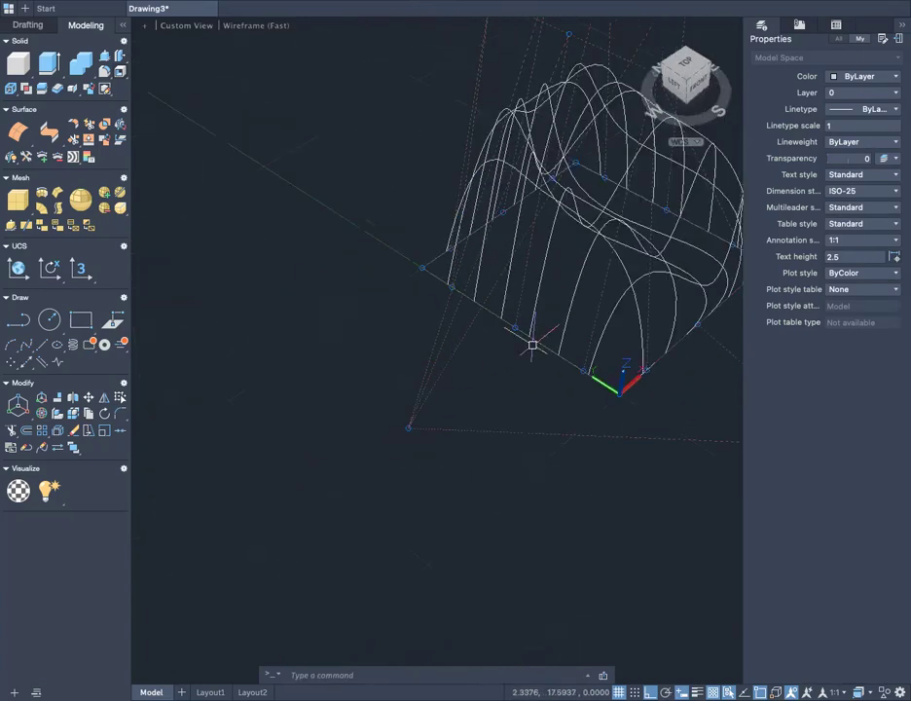
- Clear the whole-surface selection and set the subobject filter to Vertex filtering
{"action": "scroll", "coordinate": [532, 346], "scroll_direction": "up", "scroll_amount": 5}
{"action": "left_click", "coordinate": [566, 313]}
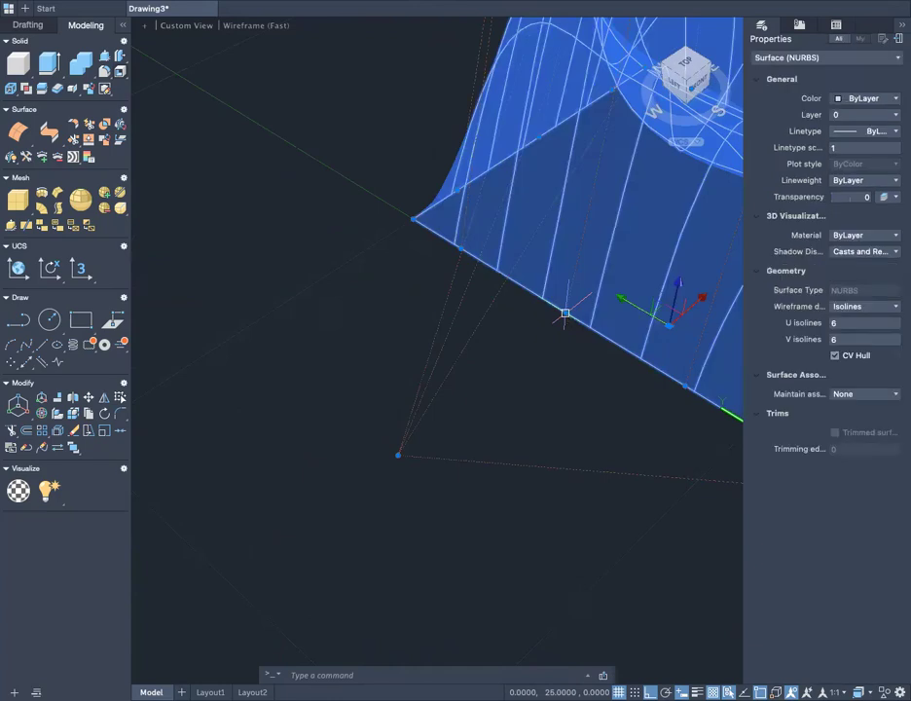
{"action": "key", "text": "Escape"}
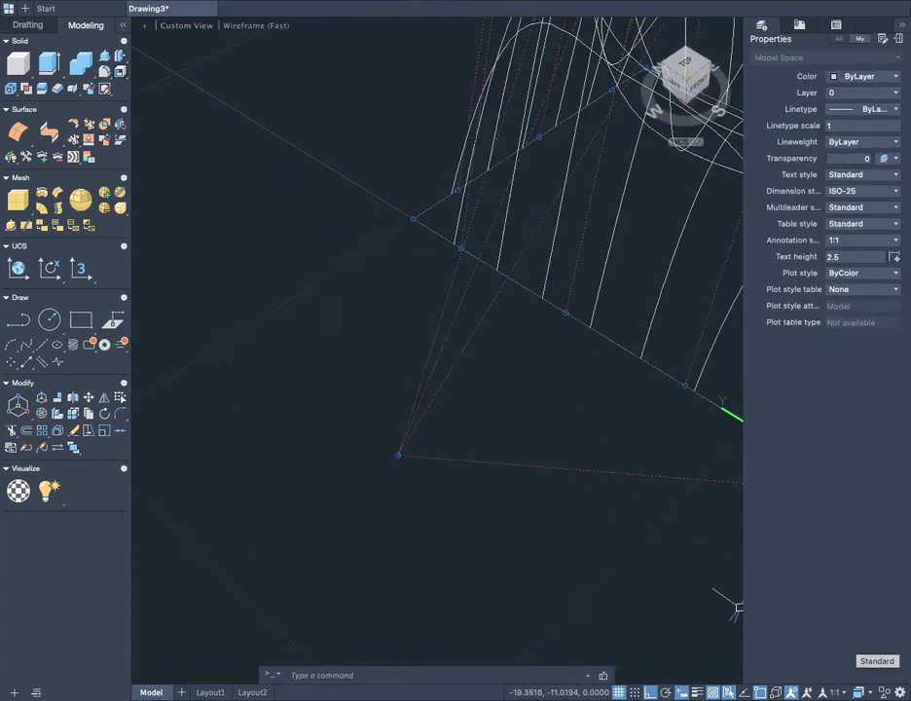
{"action": "left_click", "coordinate": [790, 692]}
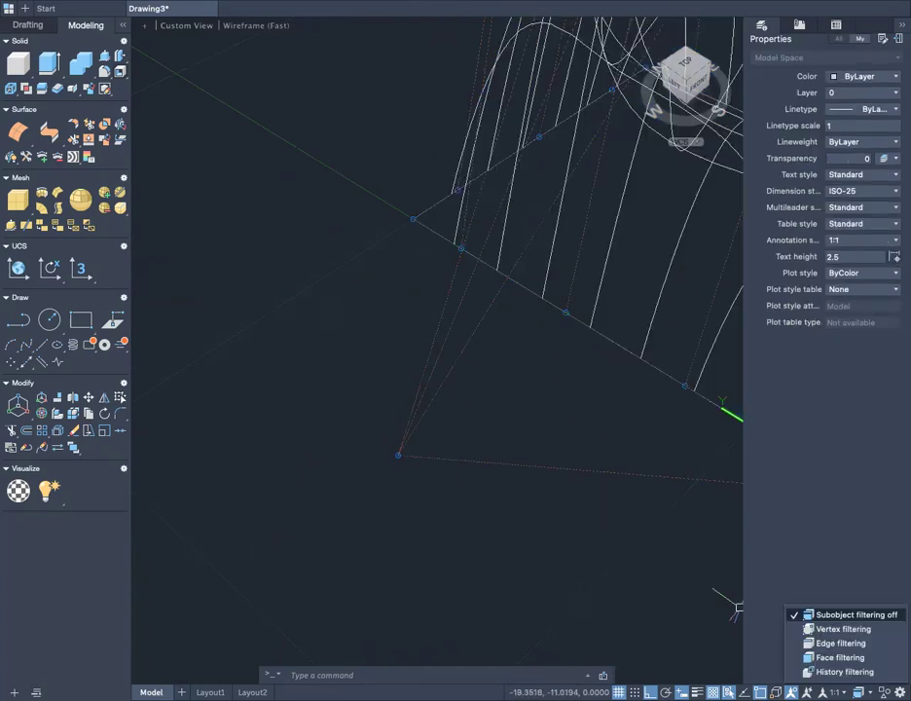
{"action": "left_click", "coordinate": [843, 629]}
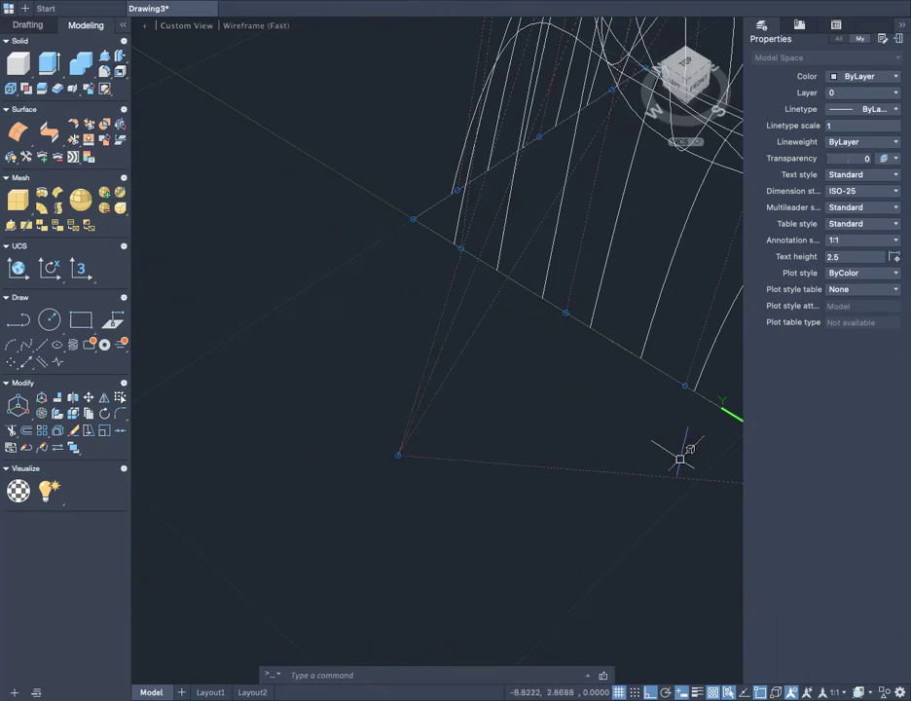
- Select the middle control vertices of the left and right edges and raise both together along Z by about 30 units
{"action": "left_click", "coordinate": [565, 313]}
{"action": "scroll", "coordinate": [580, 383], "scroll_direction": "down", "scroll_amount": 3}
{"action": "scroll", "coordinate": [580, 385], "scroll_direction": "up", "scroll_amount": 3}
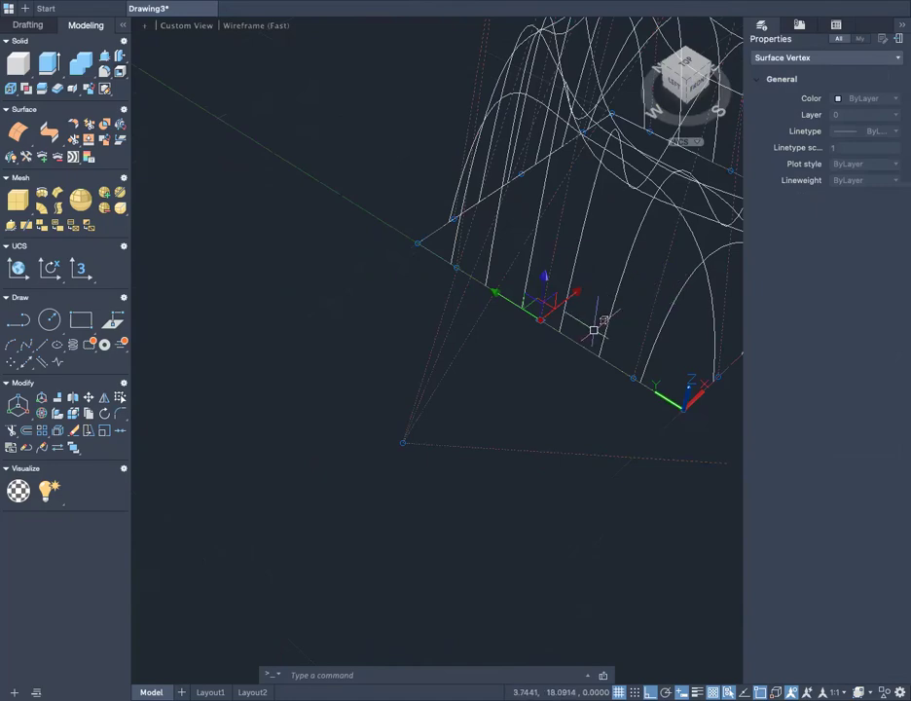
{"action": "middle_click_drag", "start_coordinate": [438, 375], "coordinate": [321, 346], "text": "shift"}
{"action": "scroll", "coordinate": [443, 352], "scroll_direction": "down", "scroll_amount": 3}
{"action": "scroll", "coordinate": [600, 348], "scroll_direction": "up", "scroll_amount": 3}
{"action": "middle_click_drag", "start_coordinate": [682, 298], "coordinate": [352, 356]}
{"action": "scroll", "coordinate": [459, 355], "scroll_direction": "up", "scroll_amount": 3}
{"action": "middle_click_drag", "start_coordinate": [413, 383], "coordinate": [561, 428]}
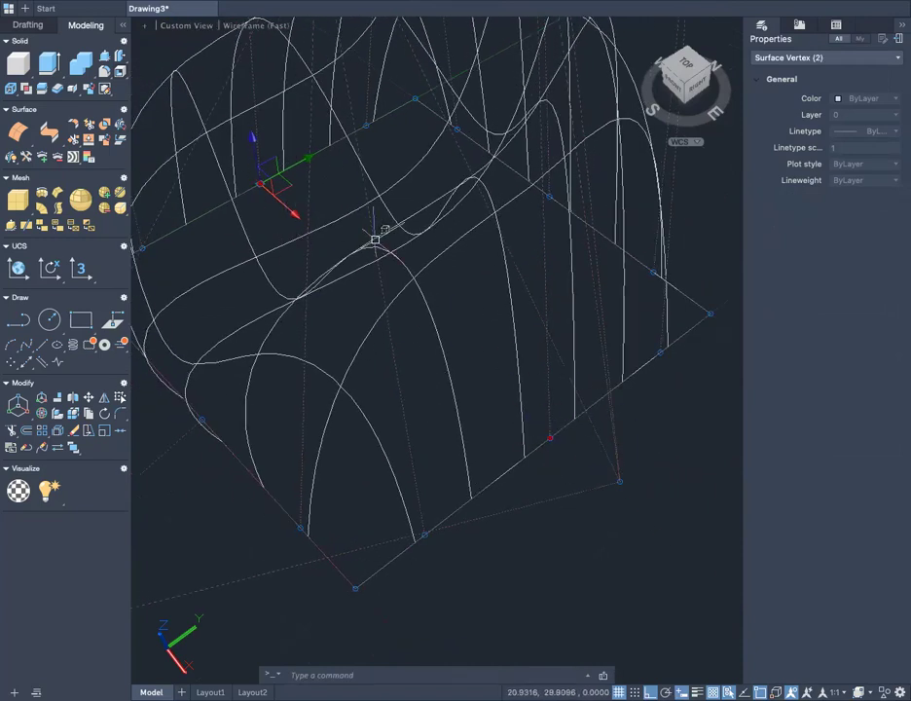
{"action": "scroll", "coordinate": [419, 321], "scroll_direction": "down", "scroll_amount": 2}
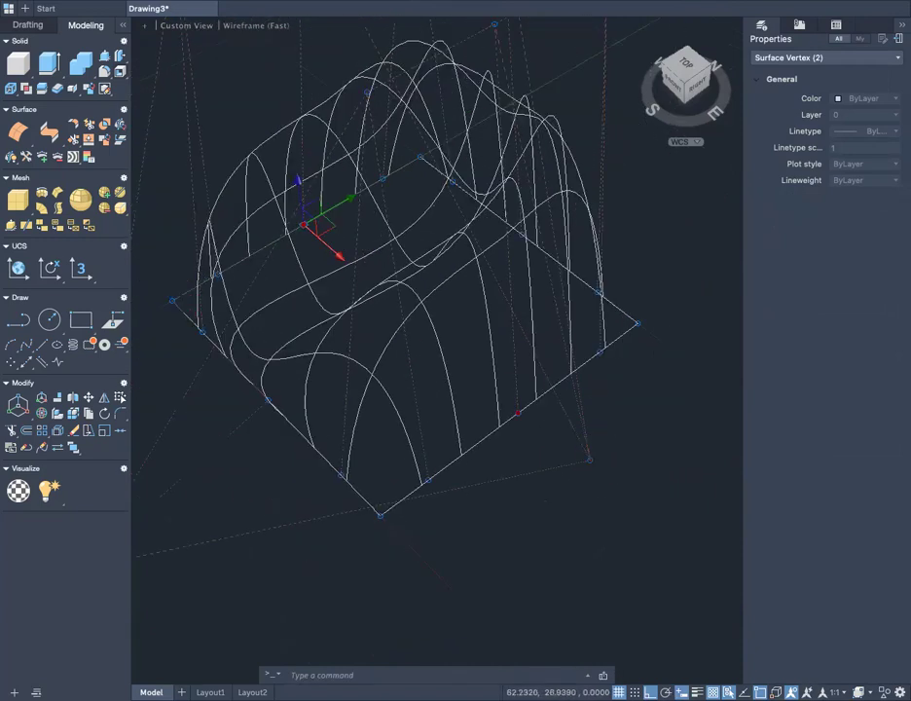
{"action": "scroll", "coordinate": [456, 285], "scroll_direction": "up", "scroll_amount": 1}
{"action": "middle_click_drag", "start_coordinate": [469, 364], "coordinate": [467, 407], "text": "shift"}
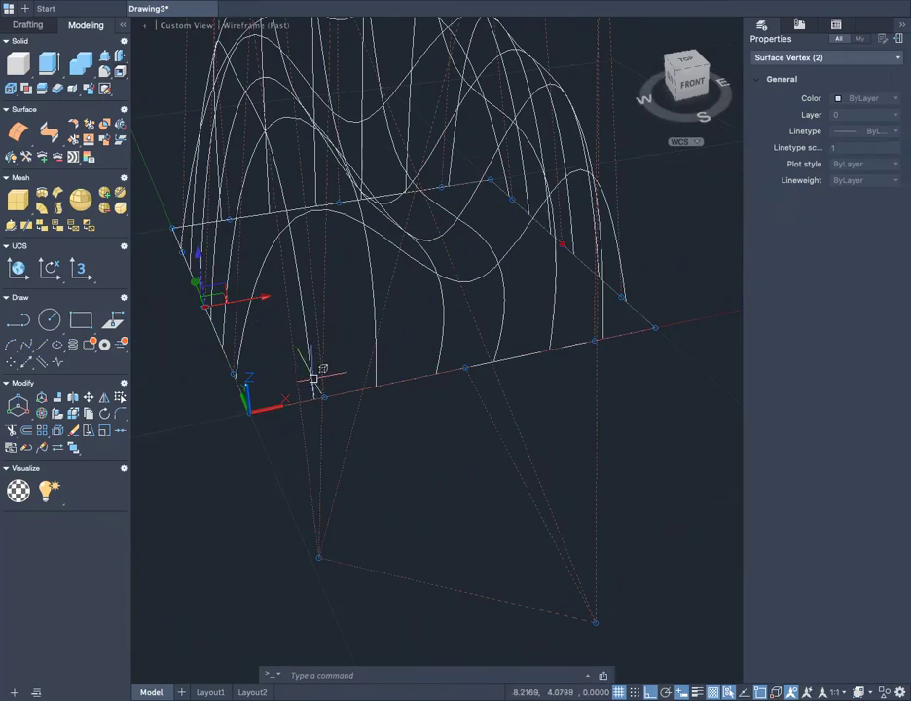
{"action": "left_click", "coordinate": [201, 280]}
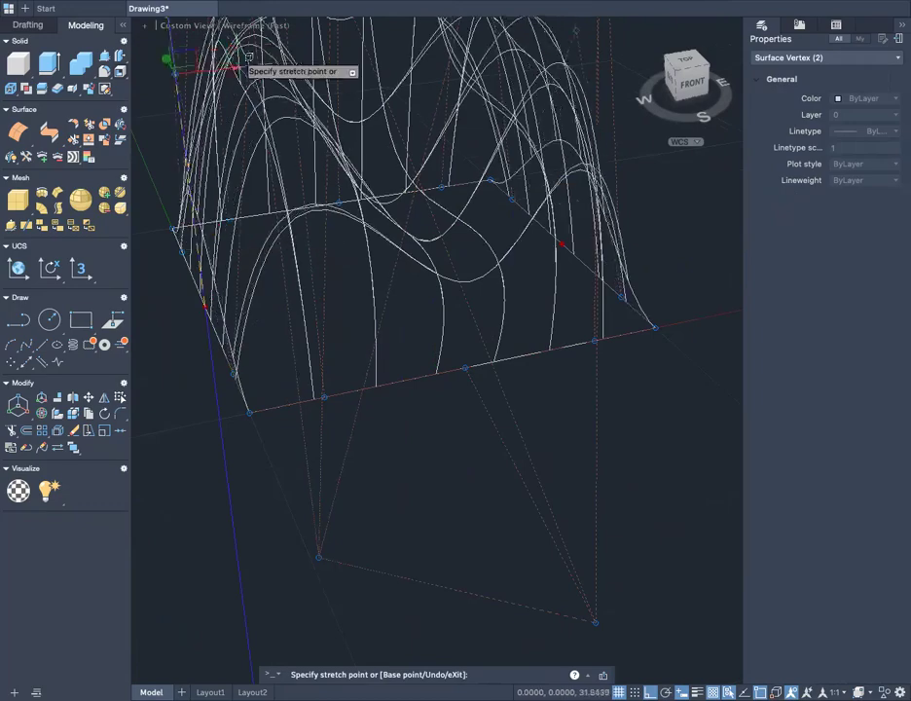
{"action": "scroll", "coordinate": [342, 233], "scroll_direction": "down", "scroll_amount": 3}
{"action": "middle_click_drag", "start_coordinate": [362, 232], "coordinate": [371, 324], "text": "shift"}
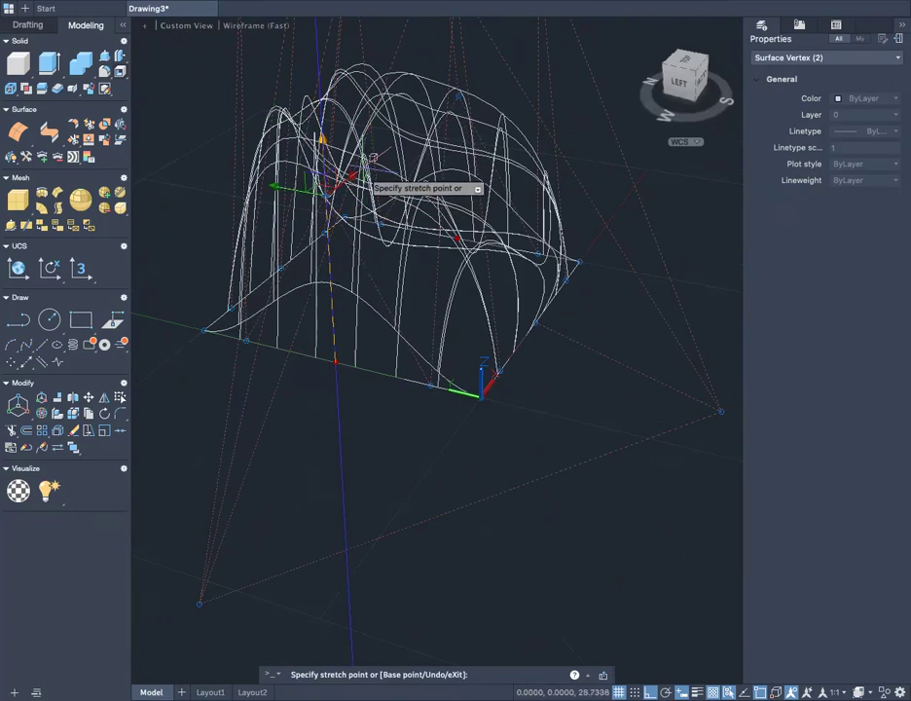
{"action": "left_click", "coordinate": [373, 173]}
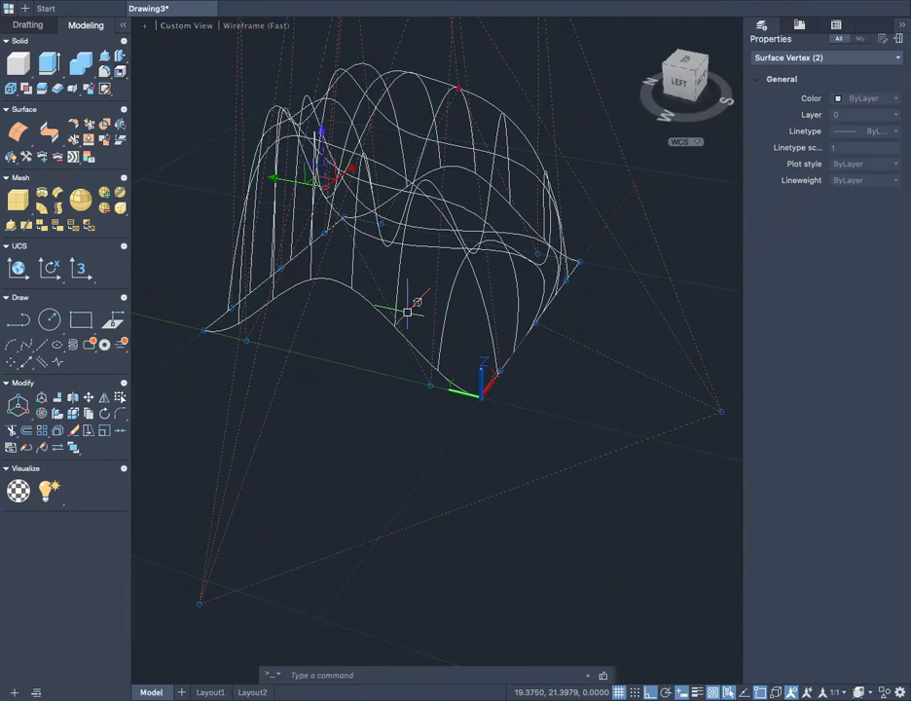
{"action": "key", "text": "Escape"}
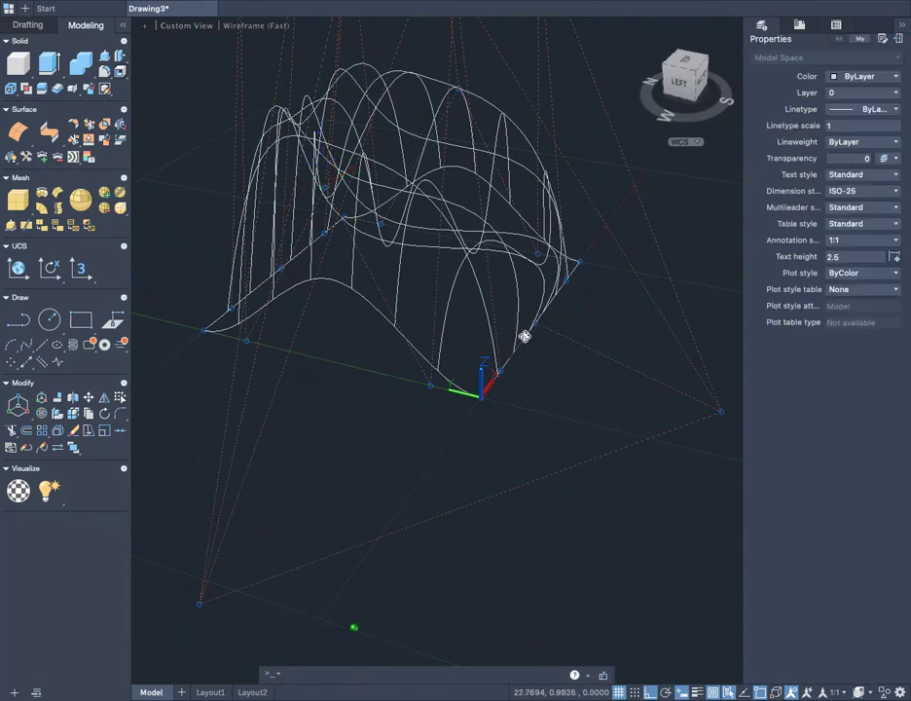
- Raise the middle control vertex of the front edge along Z by about 18.5 units and clear the selection
{"action": "middle_click_drag", "start_coordinate": [524, 336], "coordinate": [398, 410], "text": "shift"}
{"action": "left_click", "coordinate": [373, 402]}
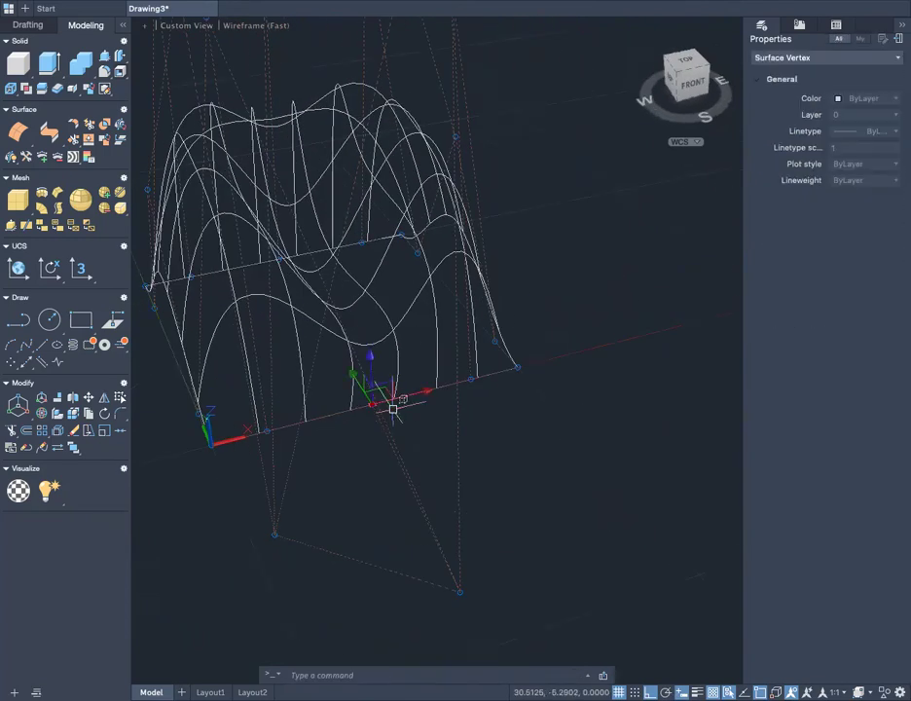
{"action": "left_click", "coordinate": [372, 403]}
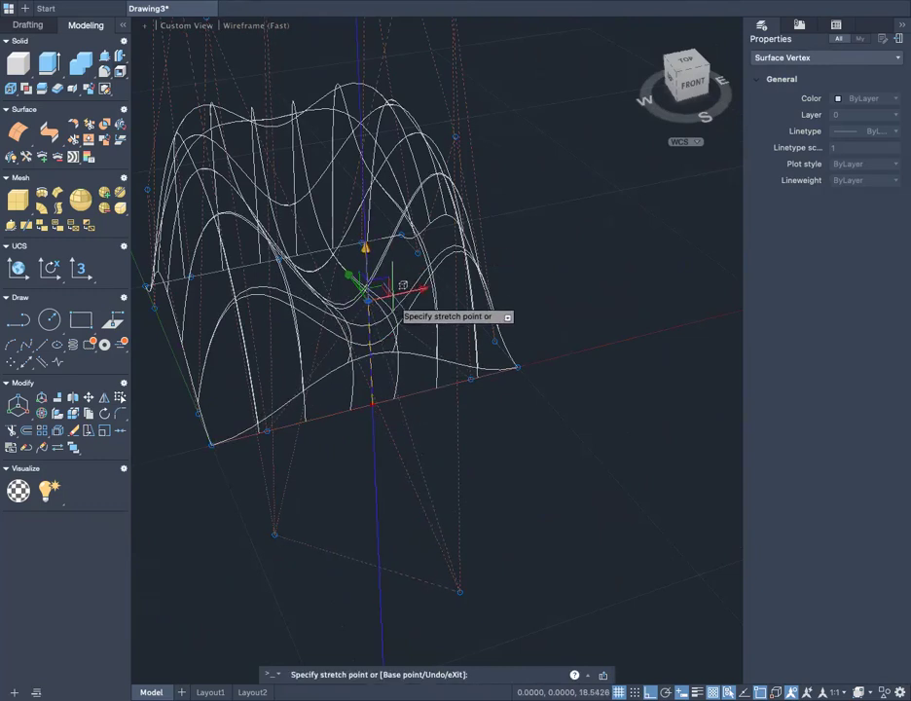
{"action": "left_click", "coordinate": [368, 296]}
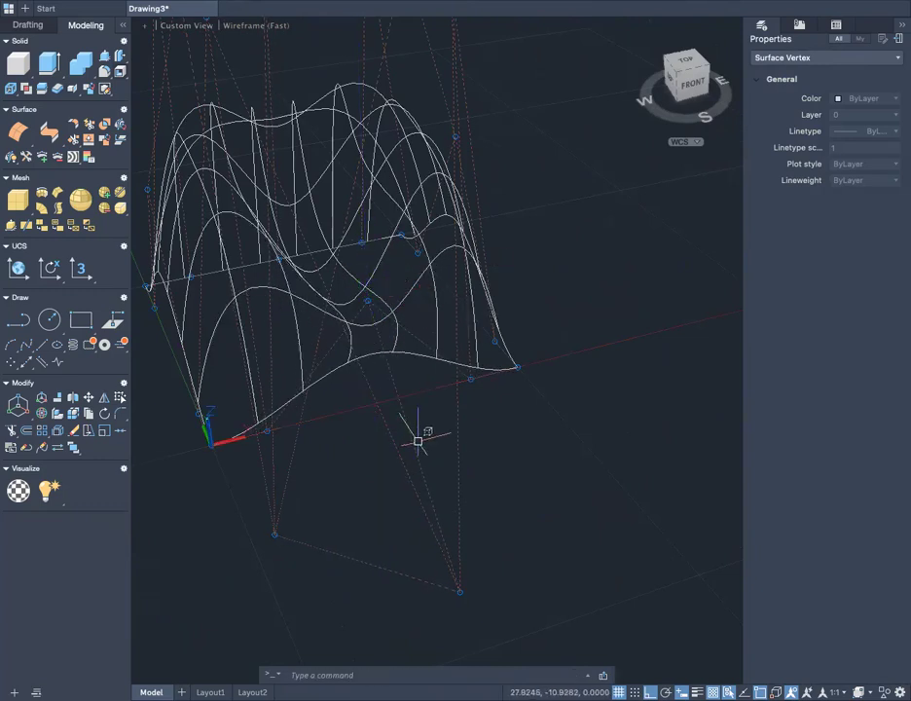
{"action": "key", "text": "Escape"}
- Raise the middle control vertex of the back edge along Z by about 40 units and clear the selection
{"action": "middle_click_drag", "start_coordinate": [381, 441], "coordinate": [332, 442], "text": "shift"}
{"action": "left_click", "coordinate": [254, 417]}
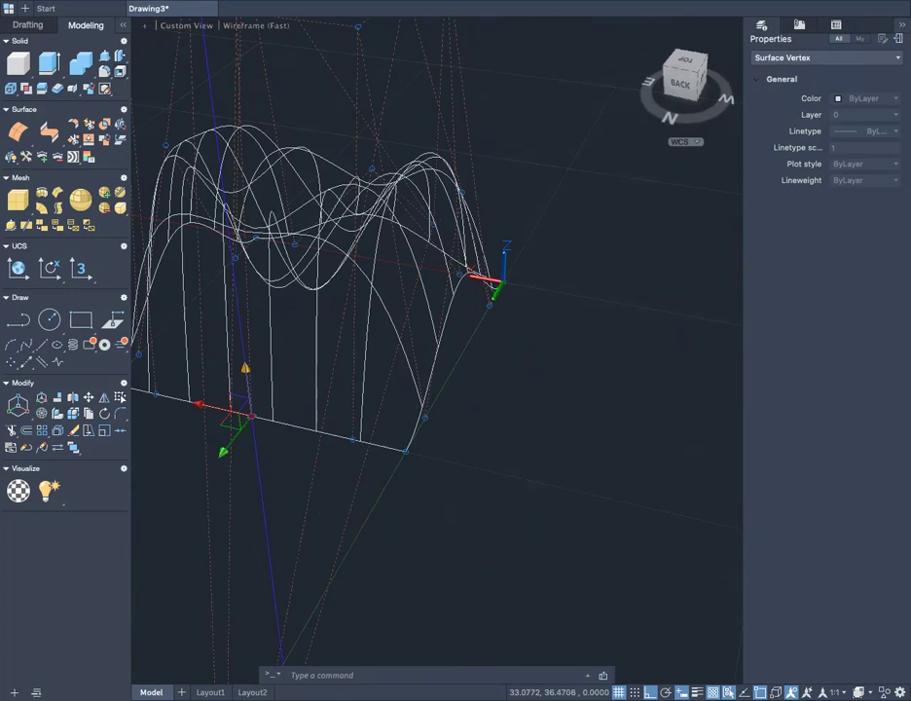
{"action": "left_click", "coordinate": [251, 416]}
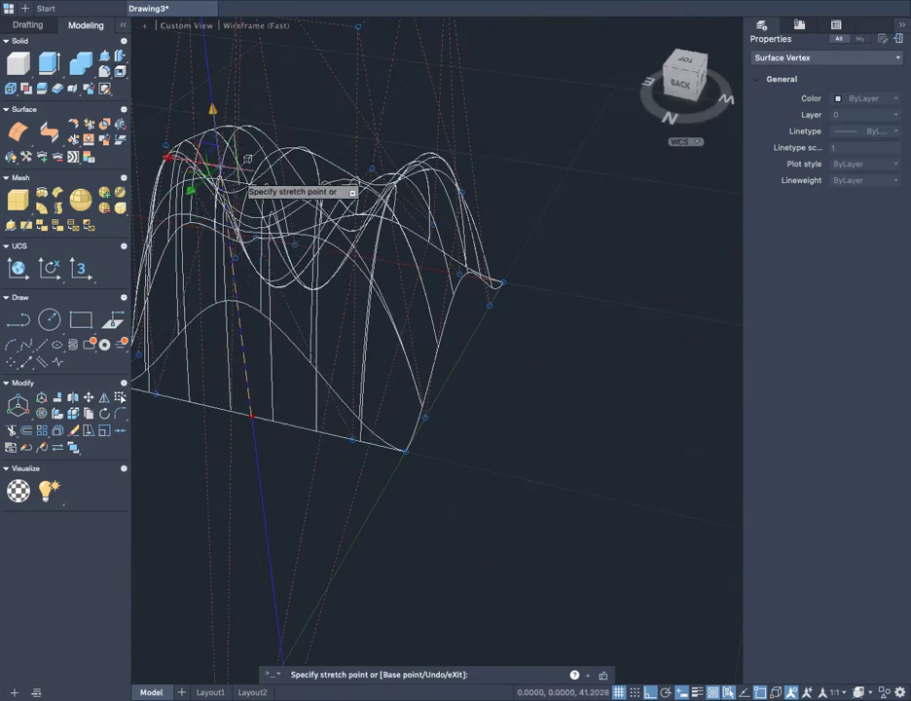
{"action": "left_click", "coordinate": [244, 163]}
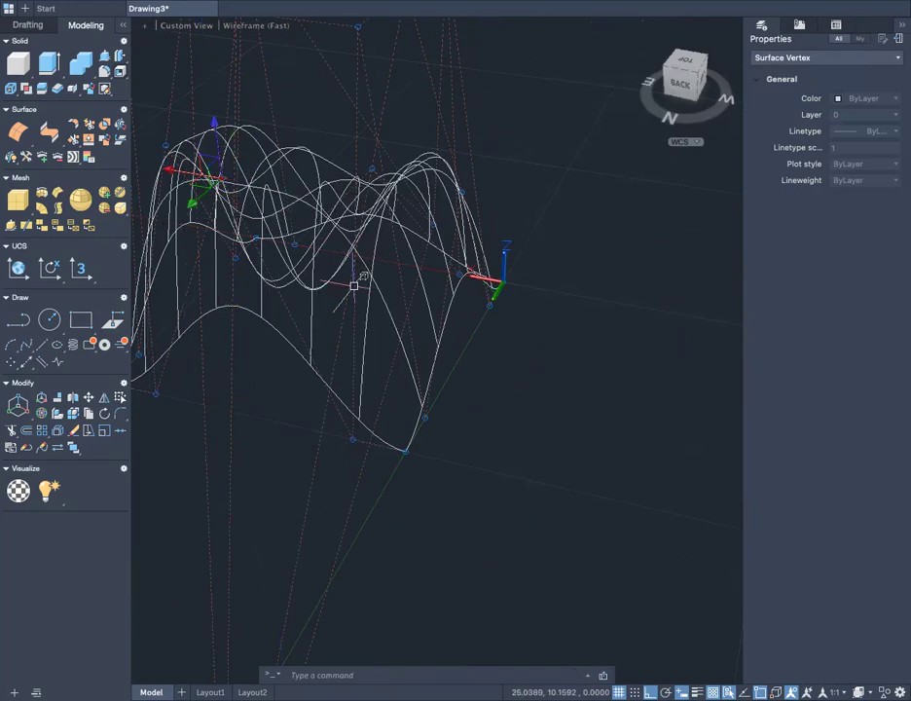
{"action": "key", "text": "Escape"}
- Switch the visual style to Shaded and examine the sculpted surface up close and from the front-right corner
{"action": "scroll", "coordinate": [429, 360], "scroll_direction": "up", "scroll_amount": 2}
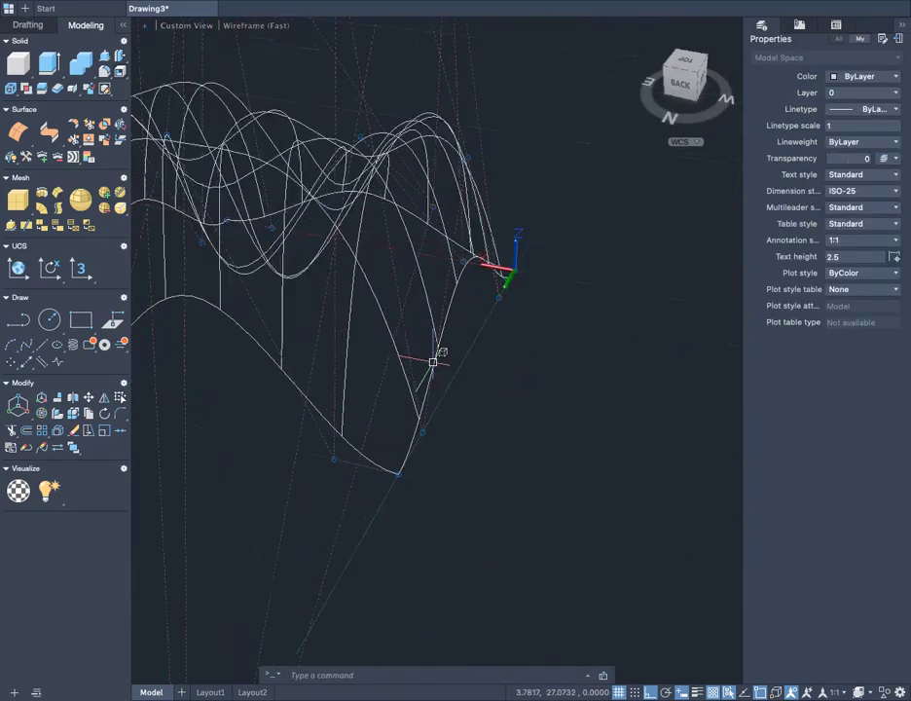
{"action": "middle_click_drag", "start_coordinate": [340, 383], "coordinate": [352, 135], "text": "shift"}
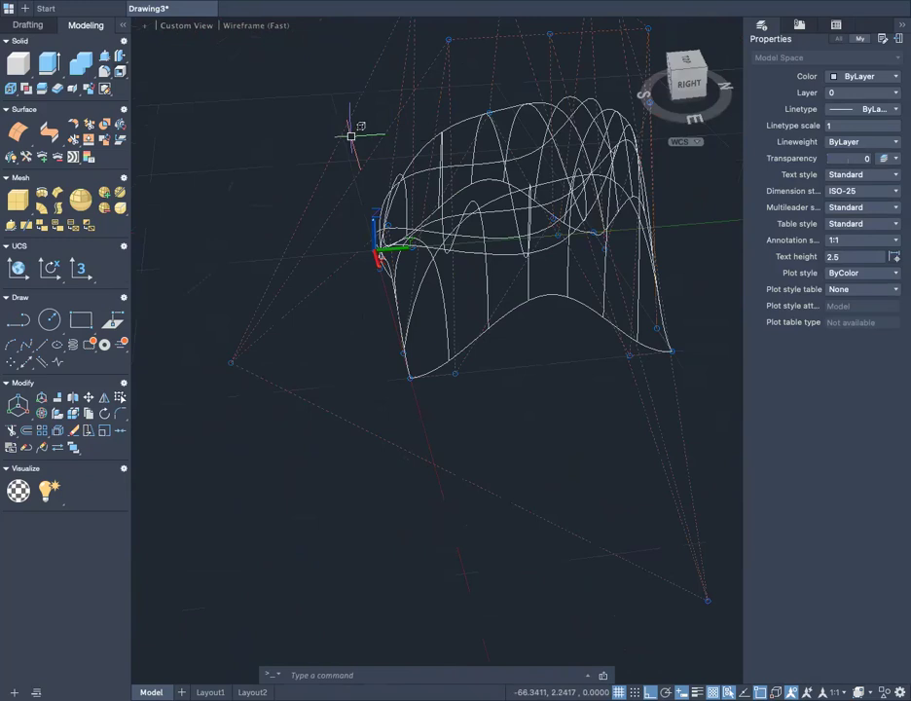
{"action": "left_click", "coordinate": [251, 27]}
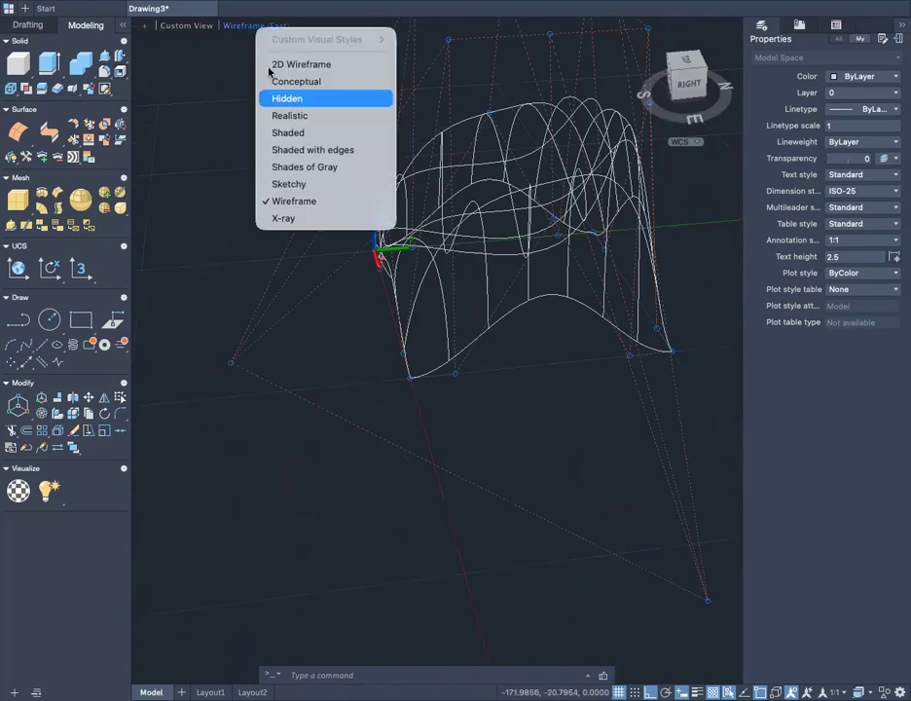
{"action": "left_click", "coordinate": [295, 136]}
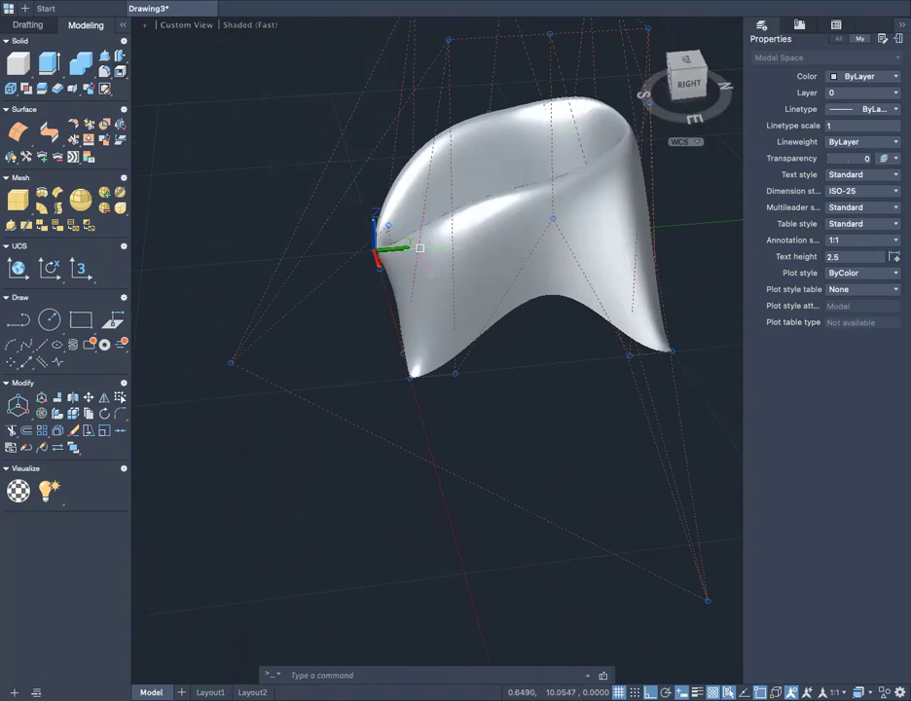
{"action": "middle_click_drag", "start_coordinate": [419, 259], "coordinate": [483, 385], "text": "shift"}
{"action": "scroll", "coordinate": [549, 271], "scroll_direction": "down", "scroll_amount": 3}
{"action": "scroll", "coordinate": [541, 268], "scroll_direction": "up", "scroll_amount": 6}
{"action": "scroll", "coordinate": [487, 380], "scroll_direction": "up", "scroll_amount": 2}
{"action": "mouse_move", "coordinate": [532, 405]}
{"action": "middle_mouse_down", "text": "shift"}
{"action": "mouse_move", "coordinate": [487, 428]}
{"action": "mouse_move", "coordinate": [407, 414]}
{"action": "mouse_move", "coordinate": [594, 378]}
{"action": "mouse_move", "coordinate": [522, 395]}
{"action": "mouse_move", "coordinate": [573, 258]}
{"action": "mouse_move", "coordinate": [567, 383]}
{"action": "mouse_move", "coordinate": [592, 404]}
{"action": "mouse_move", "coordinate": [470, 379]}
{"action": "mouse_move", "coordinate": [531, 414]}
{"action": "middle_mouse_up", "text": "shift"}
{"action": "scroll", "coordinate": [456, 286], "scroll_direction": "down", "scroll_amount": 3}
{"action": "middle_click_drag", "start_coordinate": [533, 495], "coordinate": [611, 585], "text": "shift"}
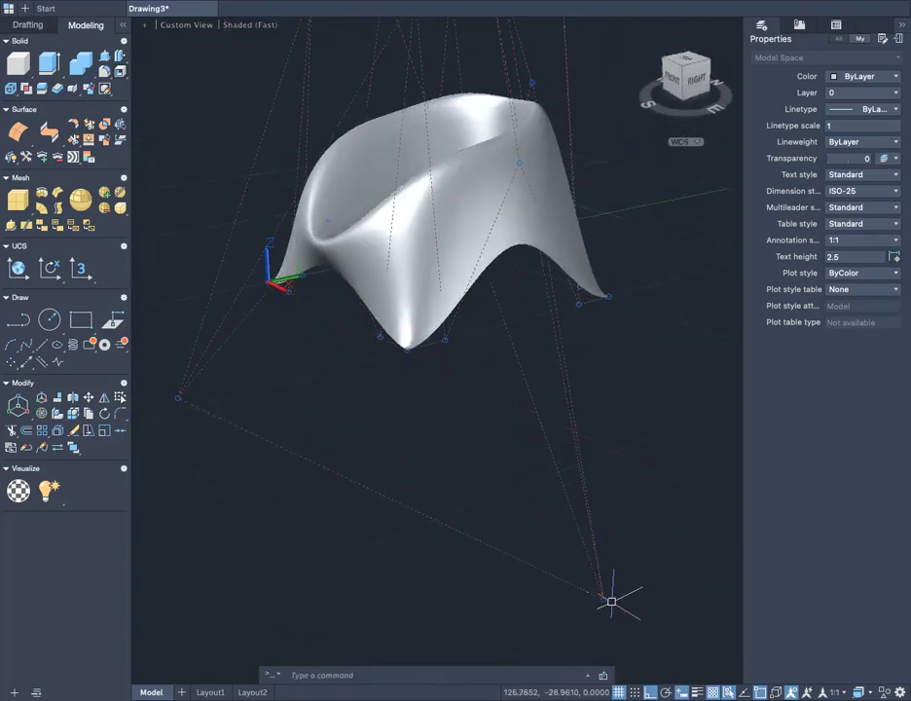
- Set the subobject filter to Vertex filtering so that the surface's control vertices can be picked
{"action": "left_click", "coordinate": [610, 601]}
{"action": "key", "text": "Escape"}
{"action": "left_click", "coordinate": [603, 599]}
{"action": "key", "text": "Escape"}
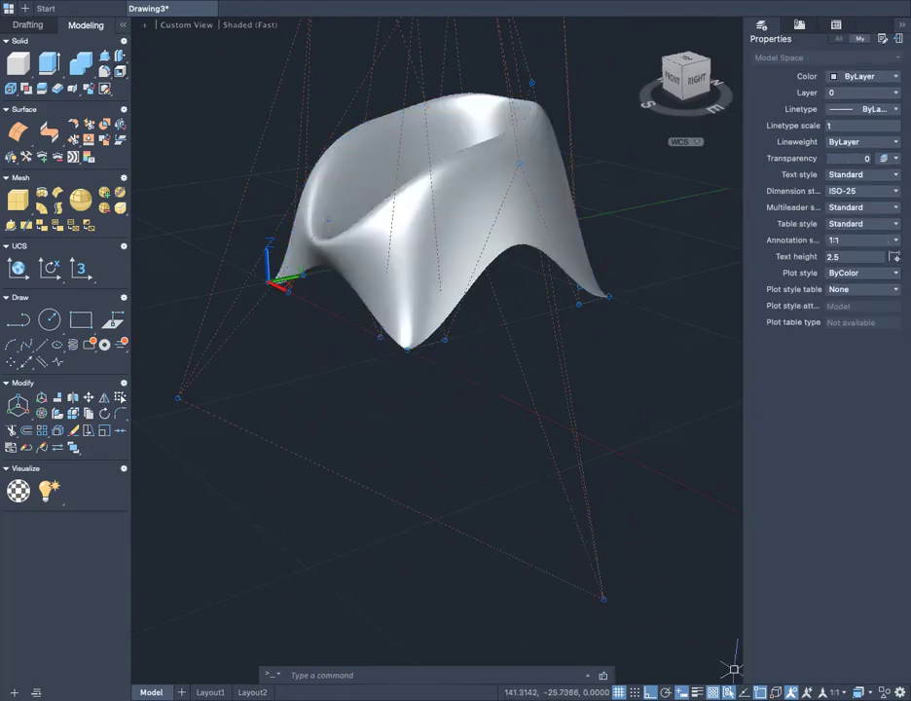
{"action": "left_click", "coordinate": [790, 692]}
{"action": "left_click", "coordinate": [840, 630]}
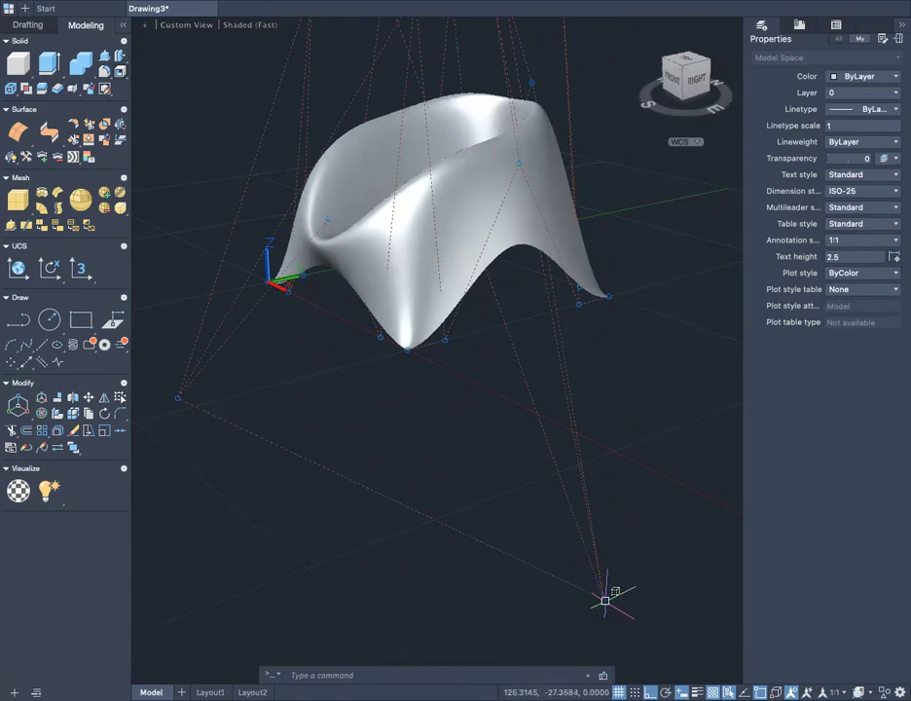
- Raise the outlying control vertex beyond the front-right corner along Z by about 55 units
{"action": "left_click", "coordinate": [604, 598]}
{"action": "middle_click_drag", "start_coordinate": [603, 598], "coordinate": [686, 574], "text": "shift"}
{"action": "left_click", "coordinate": [511, 444]}
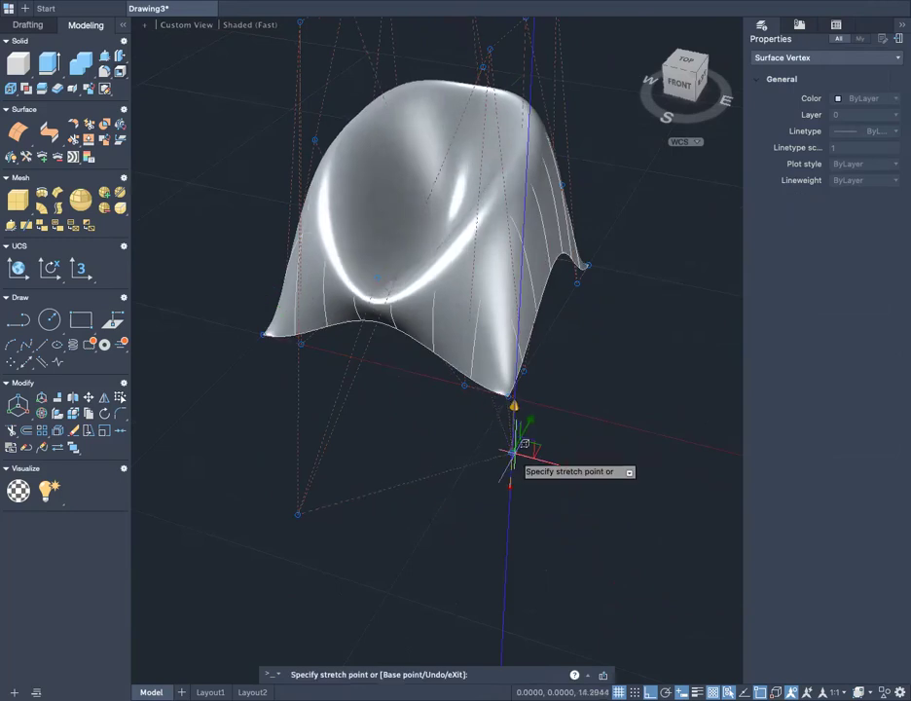
{"action": "left_click", "coordinate": [584, 347]}
{"action": "middle_click_drag", "start_coordinate": [578, 397], "coordinate": [592, 346], "text": "shift"}
{"action": "key", "text": "Escape"}
- Select the raised outlying control vertex again and move it farther in the negative Y direction
{"action": "left_click", "coordinate": [611, 344]}
{"action": "left_click", "coordinate": [609, 409]}
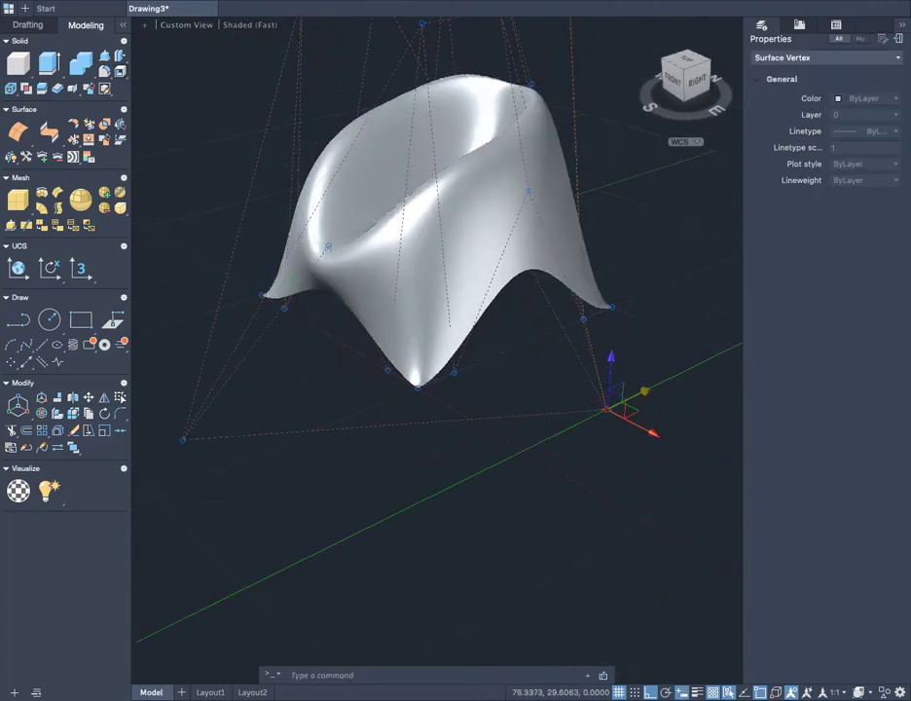
{"action": "left_click", "coordinate": [643, 392]}
{"action": "left_click", "coordinate": [524, 423]}
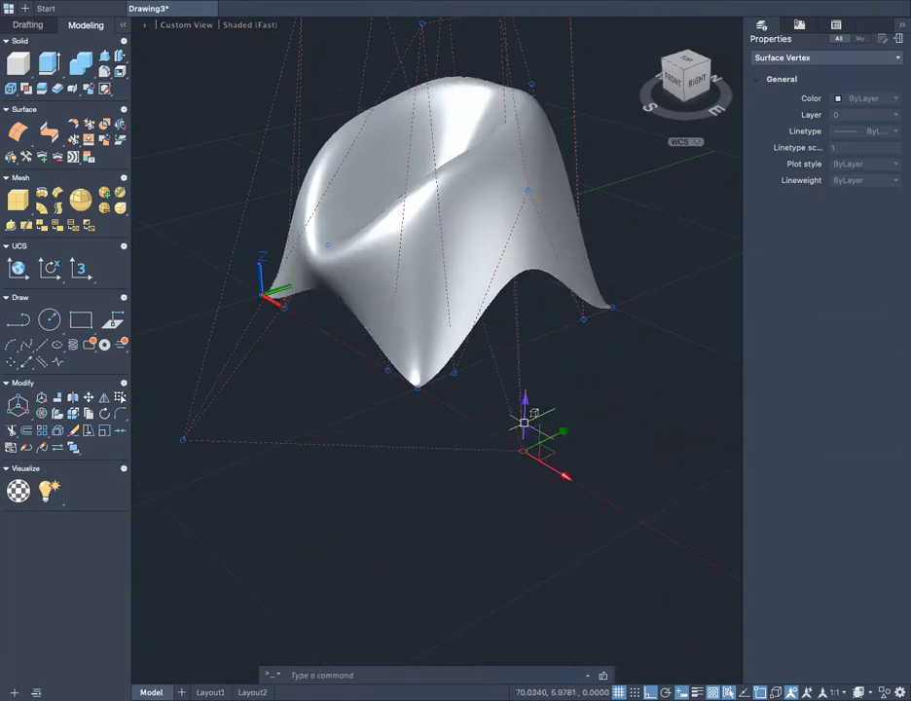
- Lower the same outlying control vertex along Z by about 21 units
{"action": "middle_click_drag", "start_coordinate": [426, 403], "coordinate": [515, 417], "text": "shift"}
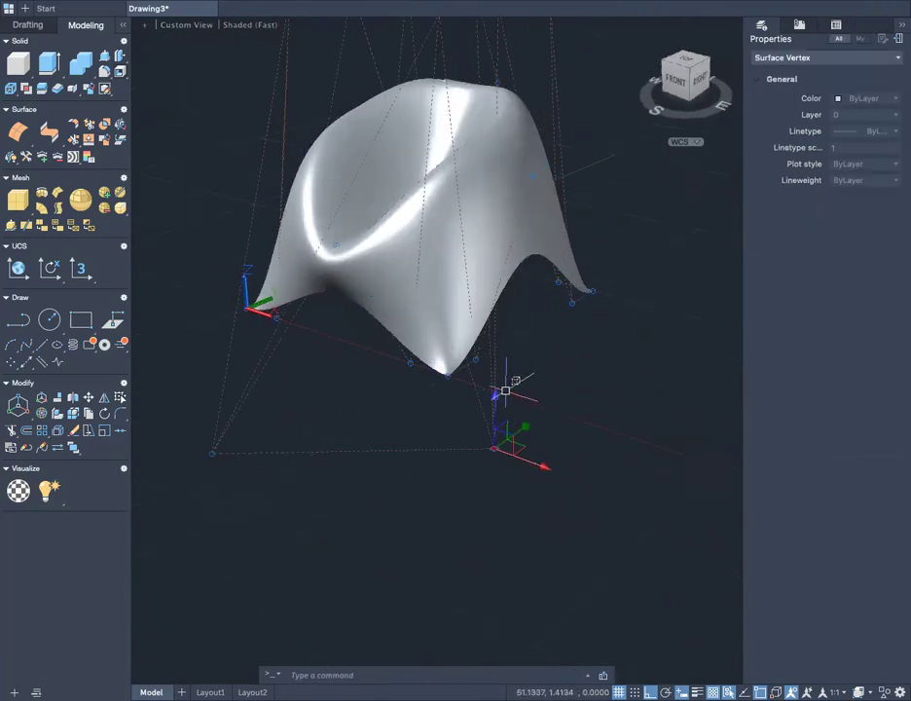
{"action": "left_click", "coordinate": [495, 391]}
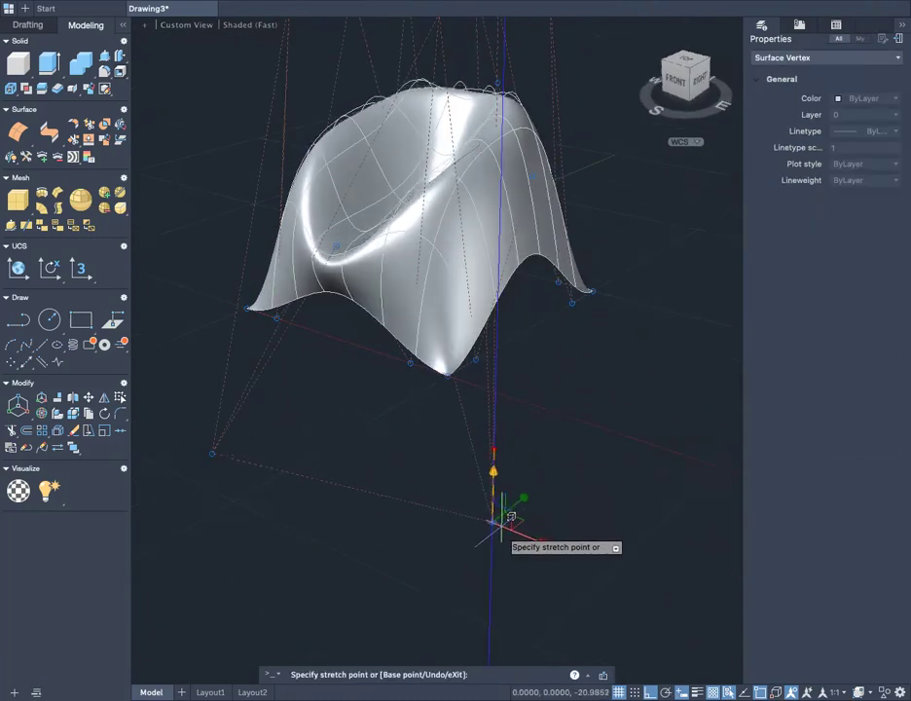
{"action": "left_click", "coordinate": [498, 523]}
{"action": "key", "text": "Escape"}
- Examine the shaded surface's overall form from the left side and the front-left corner
{"action": "middle_click_drag", "start_coordinate": [454, 505], "coordinate": [669, 515], "text": "shift"}
{"action": "scroll", "coordinate": [336, 310], "scroll_direction": "down", "scroll_amount": 3}
{"action": "scroll", "coordinate": [334, 305], "scroll_direction": "up", "scroll_amount": 5}
{"action": "middle_click_drag", "start_coordinate": [472, 389], "coordinate": [555, 374], "text": "shift"}
{"action": "scroll", "coordinate": [548, 365], "scroll_direction": "down", "scroll_amount": 2}
{"action": "scroll", "coordinate": [347, 382], "scroll_direction": "down", "scroll_amount": 2}
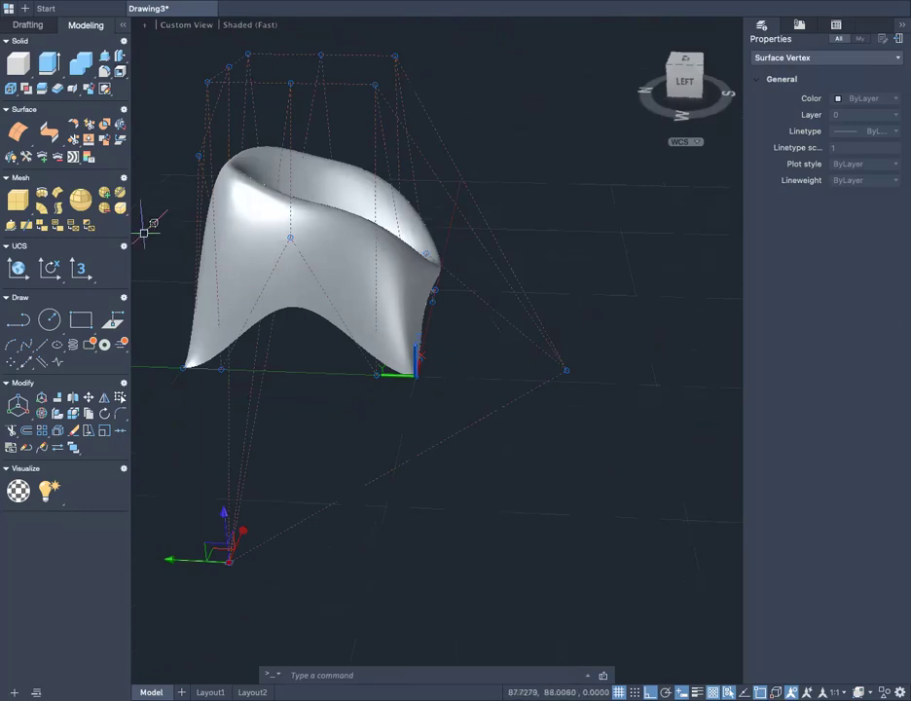
{"action": "scroll", "coordinate": [336, 251], "scroll_direction": "up", "scroll_amount": 4}
{"action": "middle_click_drag", "start_coordinate": [338, 252], "coordinate": [608, 317]}
{"action": "scroll", "coordinate": [476, 340], "scroll_direction": "down", "scroll_amount": 2}
{"action": "scroll", "coordinate": [499, 352], "scroll_direction": "up", "scroll_amount": 2}
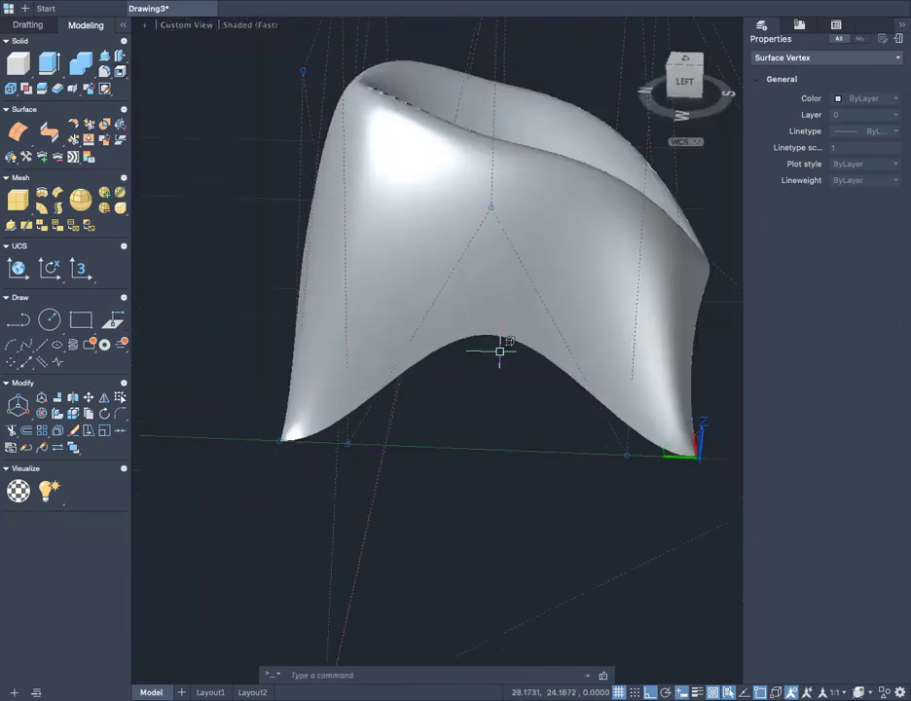
{"action": "scroll", "coordinate": [502, 355], "scroll_direction": "down", "scroll_amount": 2}
{"action": "middle_click_drag", "start_coordinate": [508, 362], "coordinate": [360, 407], "text": "shift"}
{"action": "scroll", "coordinate": [496, 382], "scroll_direction": "up", "scroll_amount": 2}
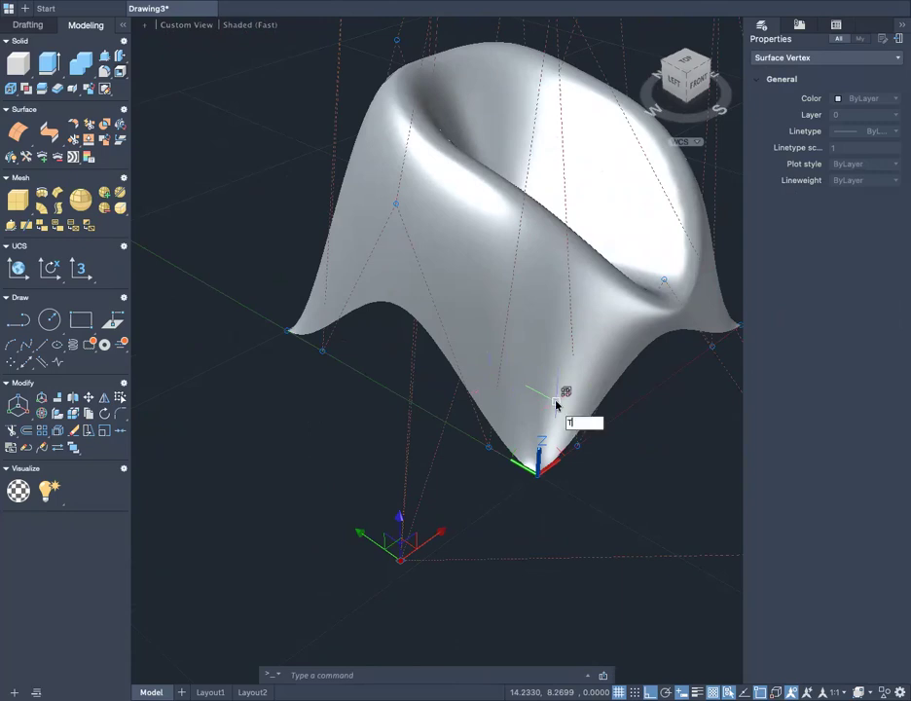
- Try to thicken the sculpted surface with the Thicken command, using a thickness of 1
{"action": "type", "text": "HICKEN"}
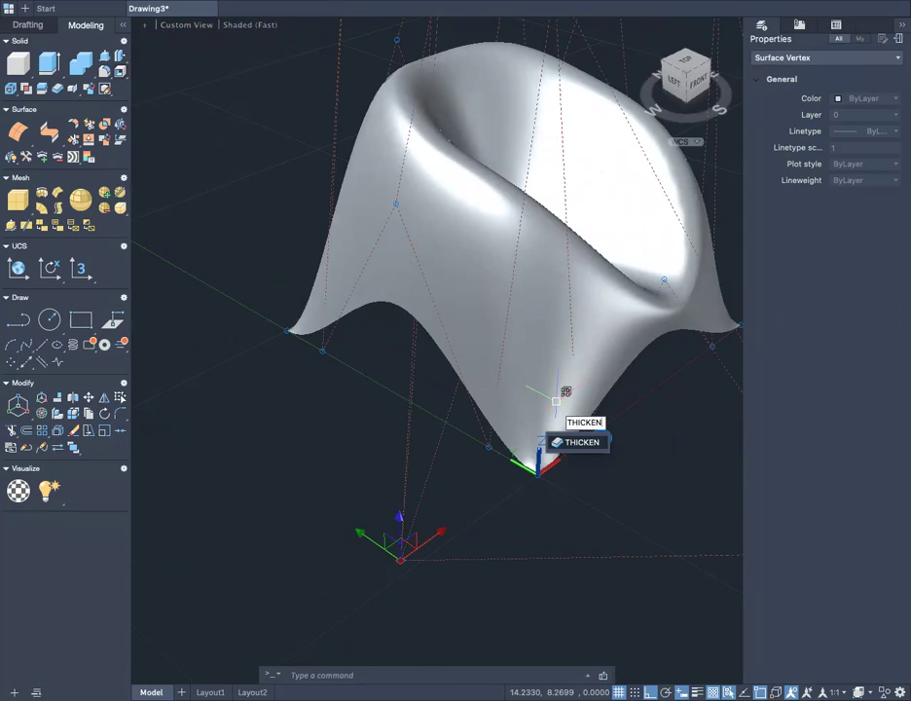
{"action": "key", "text": "Return"}
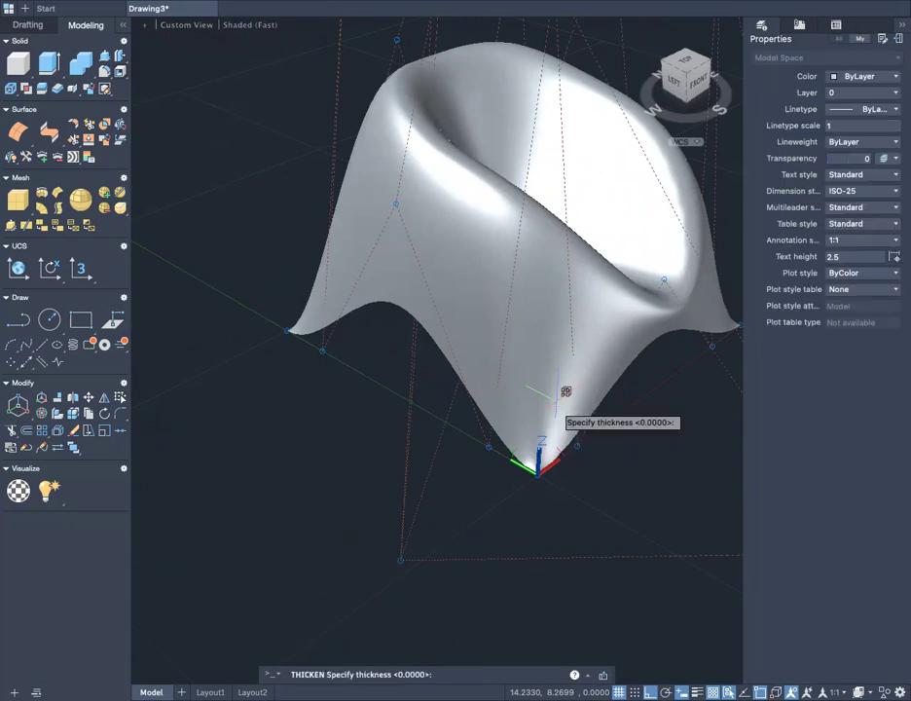
{"action": "left_click", "coordinate": [600, 328]}
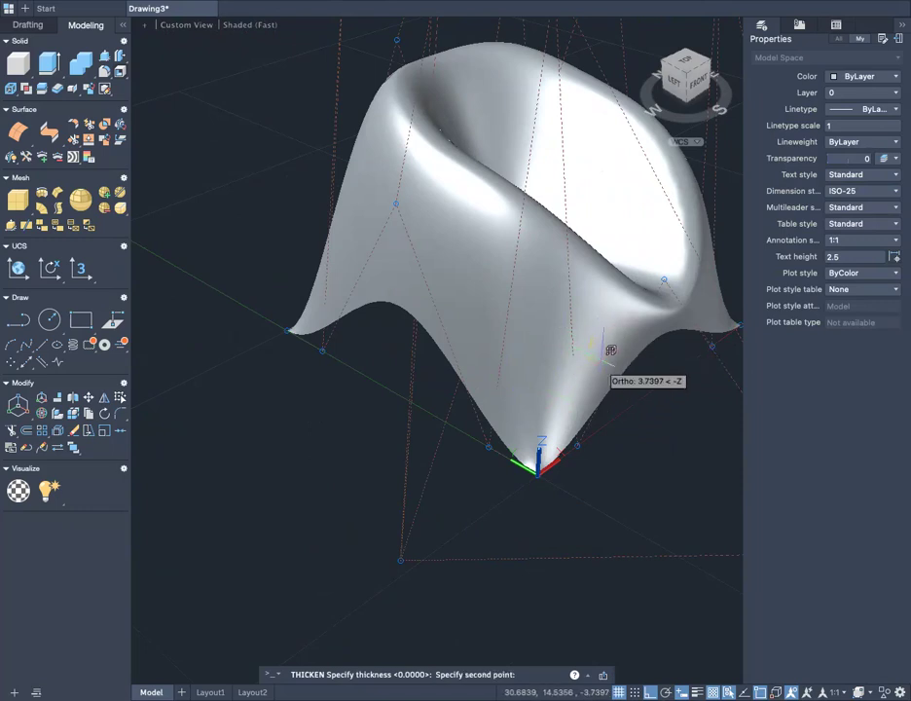
{"action": "type", "text": "1"}
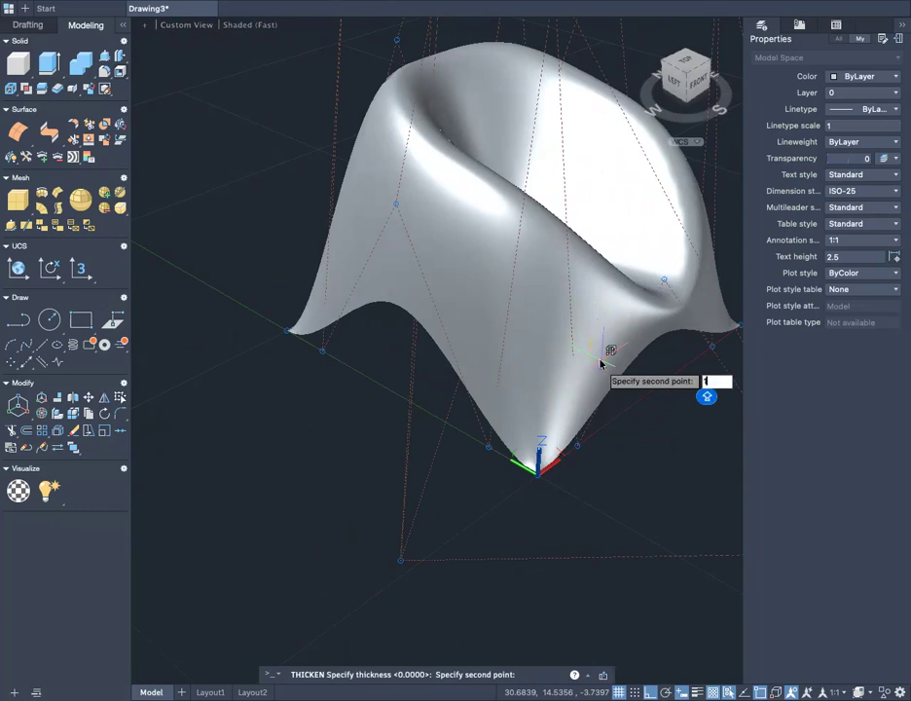
{"action": "key", "text": "Return"}
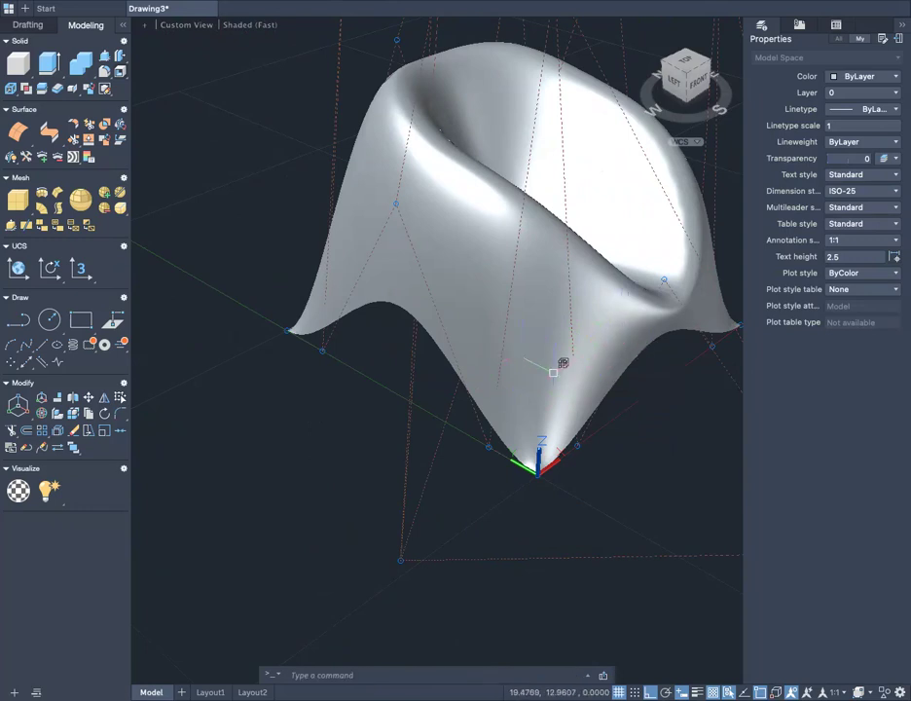
- Retry the Thicken command on the sculpted surface from a lower front-left view, with a thickness of 1
{"action": "middle_click_drag", "start_coordinate": [554, 374], "coordinate": [531, 451], "text": "shift"}
{"action": "key", "text": "Return"}
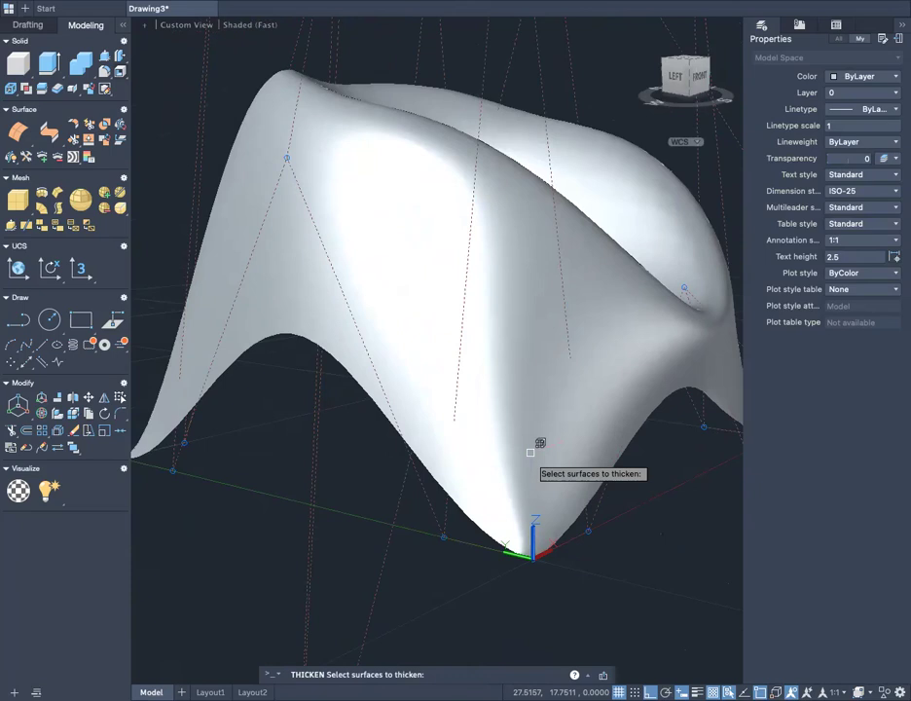
{"action": "left_click", "coordinate": [530, 452]}
{"action": "key", "text": "Return"}
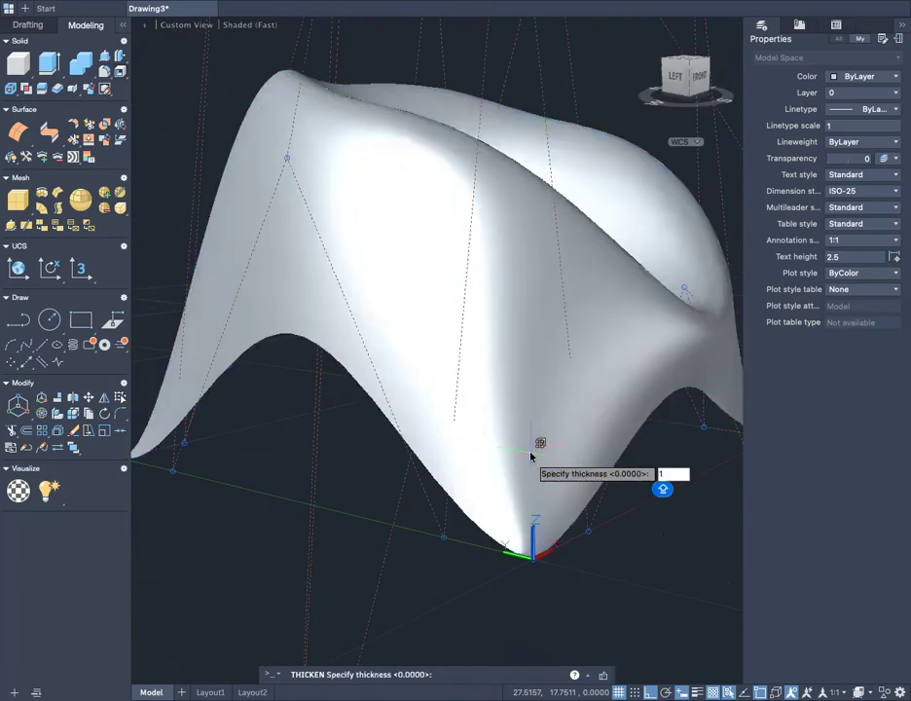
{"action": "key", "text": "Return"}
- Examine the arched lower edges and the inside of the surface from a low viewpoint on its left side
{"action": "mouse_move", "coordinate": [531, 451]}
{"action": "middle_mouse_down", "text": "shift"}
{"action": "mouse_move", "coordinate": [489, 381]}
{"action": "mouse_move", "coordinate": [473, 401]}
{"action": "middle_mouse_up", "text": "shift"}
{"action": "scroll", "coordinate": [240, 305], "scroll_direction": "up", "scroll_amount": 6}
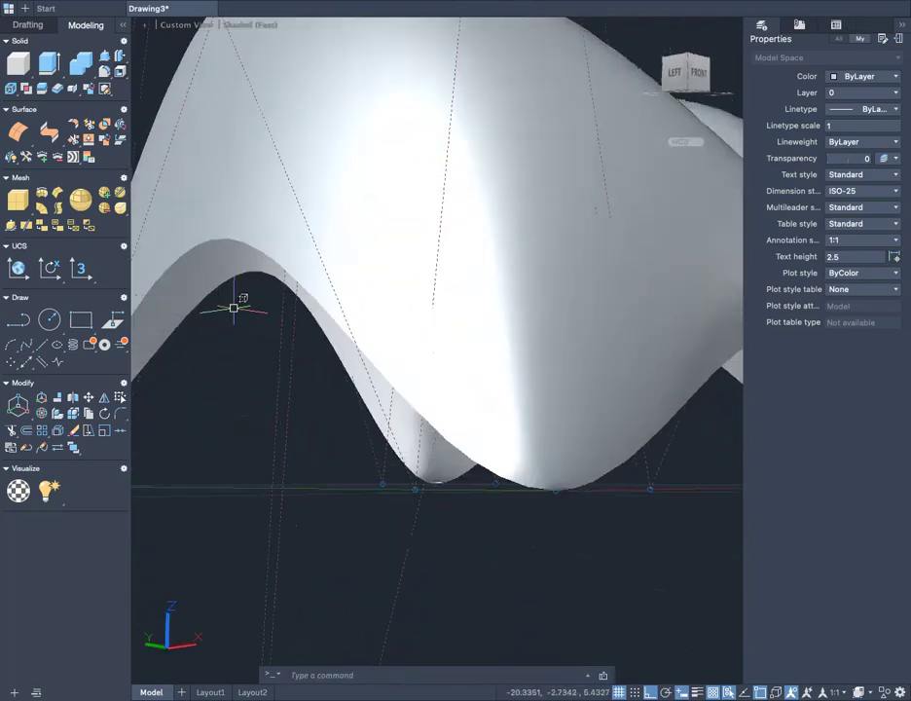
{"action": "middle_click_drag", "start_coordinate": [279, 458], "coordinate": [409, 429], "text": "shift"}
{"action": "scroll", "coordinate": [369, 307], "scroll_direction": "down", "scroll_amount": 2}
{"action": "scroll", "coordinate": [369, 307], "scroll_direction": "up", "scroll_amount": 1}
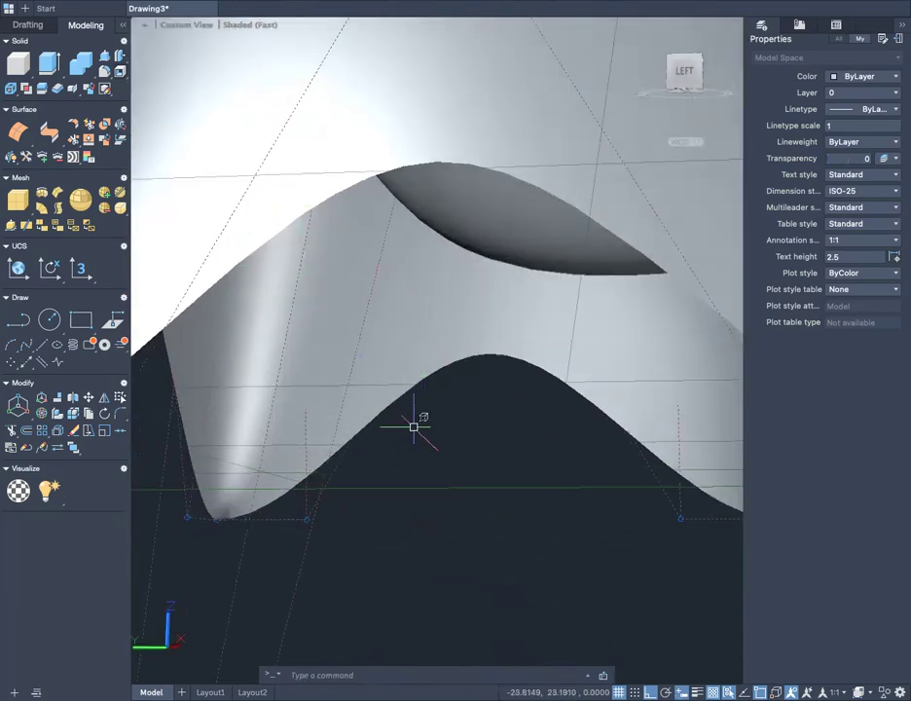
{"action": "scroll", "coordinate": [343, 488], "scroll_direction": "down", "scroll_amount": 3}
{"action": "scroll", "coordinate": [386, 467], "scroll_direction": "up", "scroll_amount": 2}
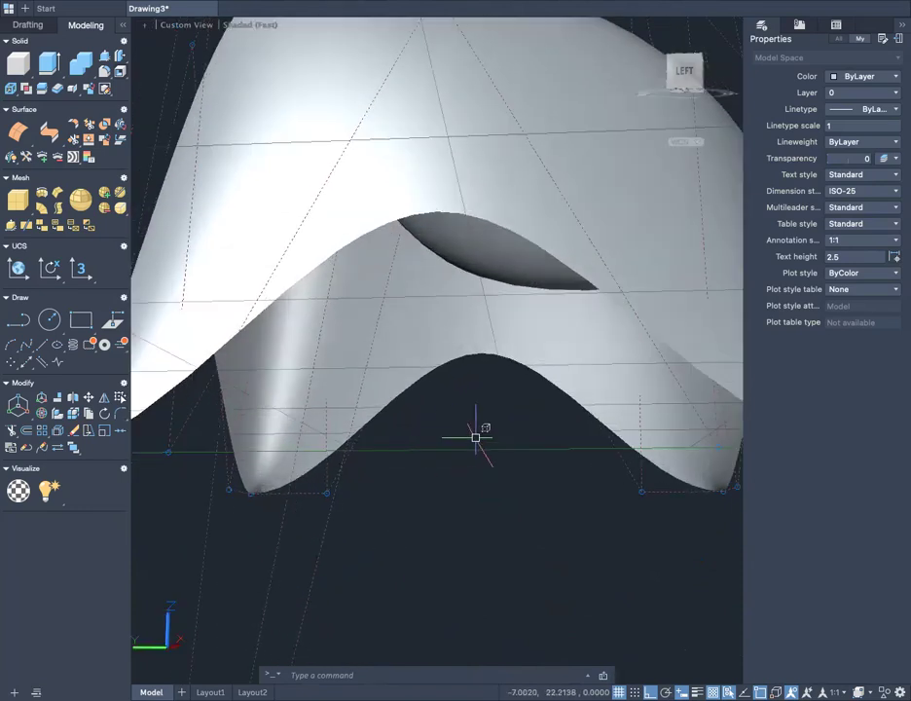
- Thicken the sculpted surface into a solid, picking it on its inner face and entering the thickness at the command prompt
{"action": "key", "text": "Return"}
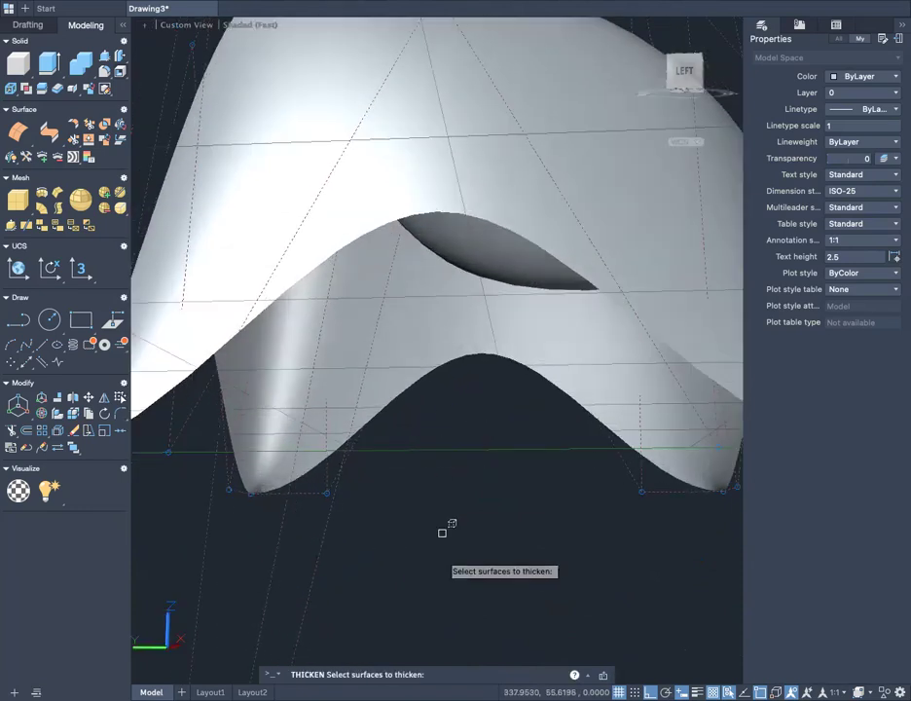
{"action": "left_click", "coordinate": [441, 674]}
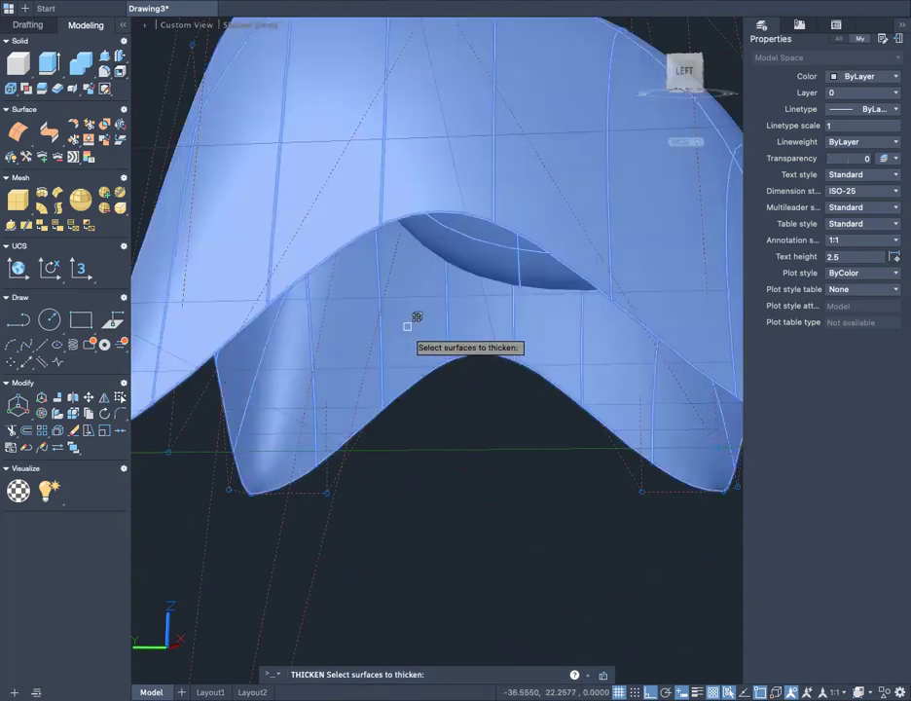
{"action": "left_click", "coordinate": [407, 327]}
{"action": "key", "text": "Return"}
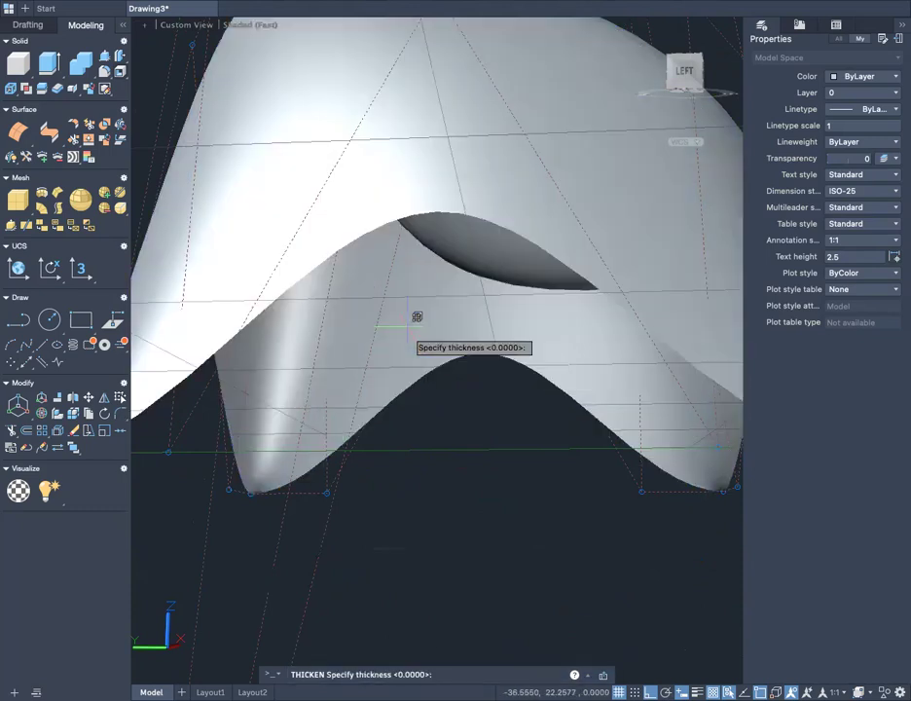
{"action": "left_click", "coordinate": [437, 674]}
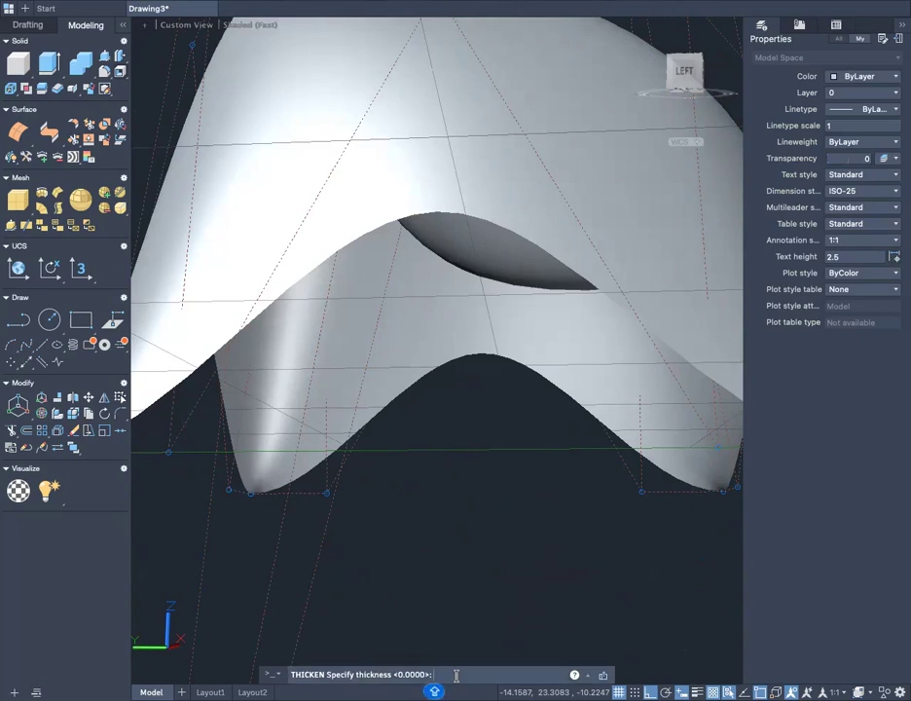
{"action": "key", "text": "Return"}
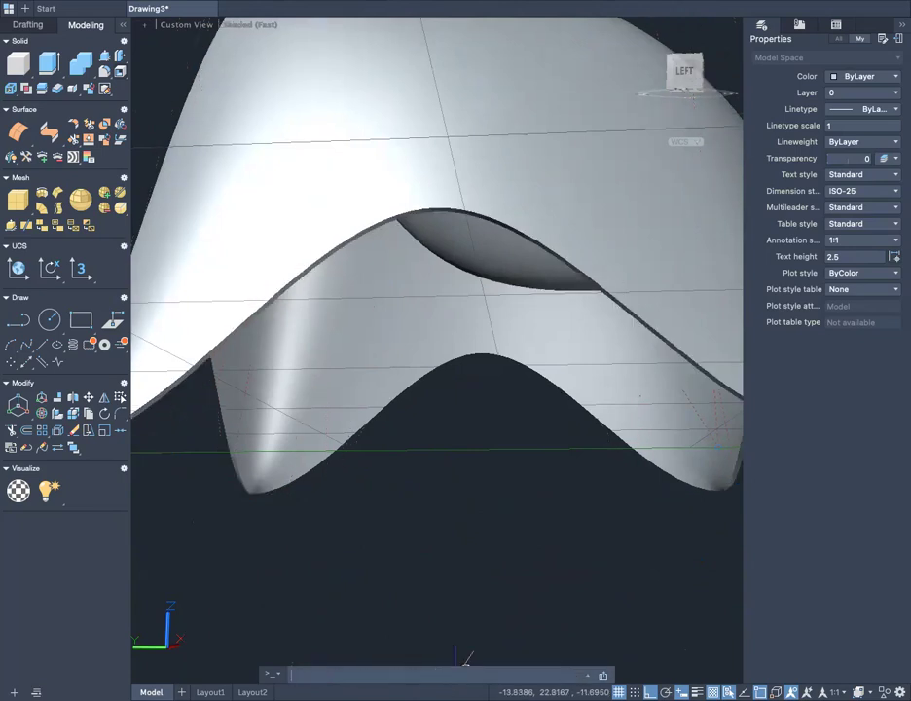
- Examine the thickened body from below and from the upper front-left corner, and select it to check its object type
{"action": "mouse_move", "coordinate": [441, 279]}
{"action": "middle_mouse_down", "text": "shift"}
{"action": "mouse_move", "coordinate": [370, 322]}
{"action": "mouse_move", "coordinate": [270, 329]}
{"action": "mouse_move", "coordinate": [420, 343]}
{"action": "mouse_move", "coordinate": [393, 268]}
{"action": "mouse_move", "coordinate": [260, 392]}
{"action": "mouse_move", "coordinate": [224, 400]}
{"action": "mouse_move", "coordinate": [341, 390]}
{"action": "middle_mouse_up", "text": "shift"}
{"action": "scroll", "coordinate": [450, 351], "scroll_direction": "down", "scroll_amount": 4}
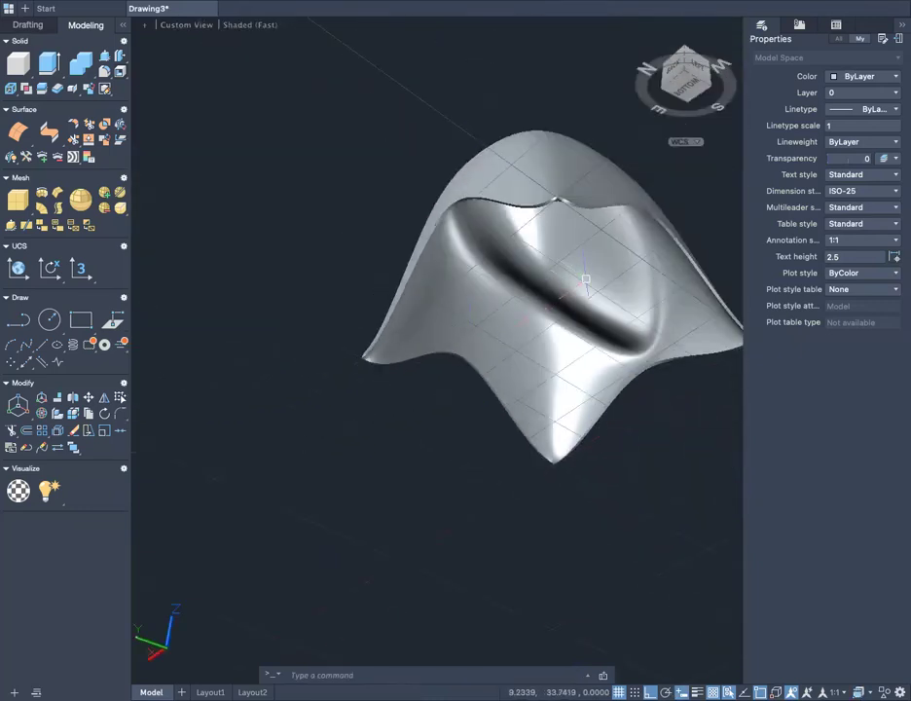
{"action": "middle_click_drag", "start_coordinate": [516, 317], "coordinate": [413, 413], "text": "shift"}
{"action": "left_click", "coordinate": [544, 427]}
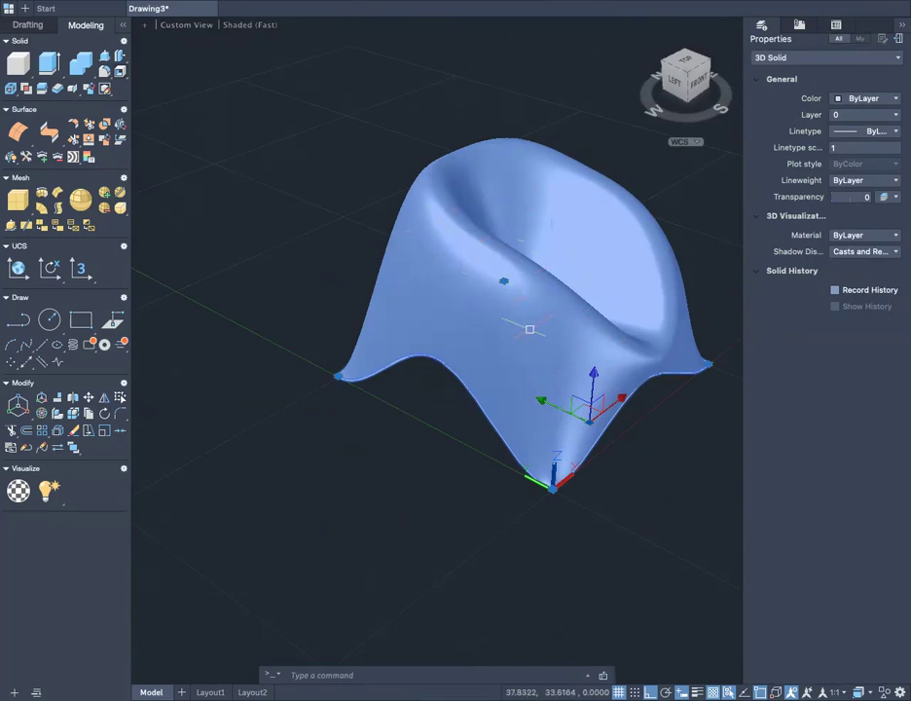
{"action": "mouse_move", "coordinate": [529, 333]}
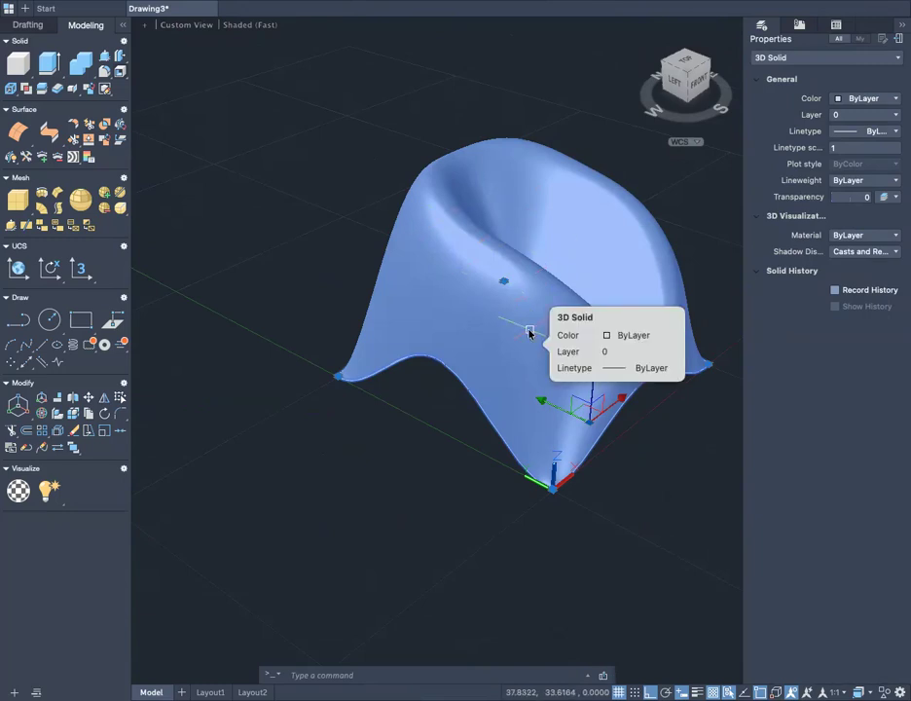